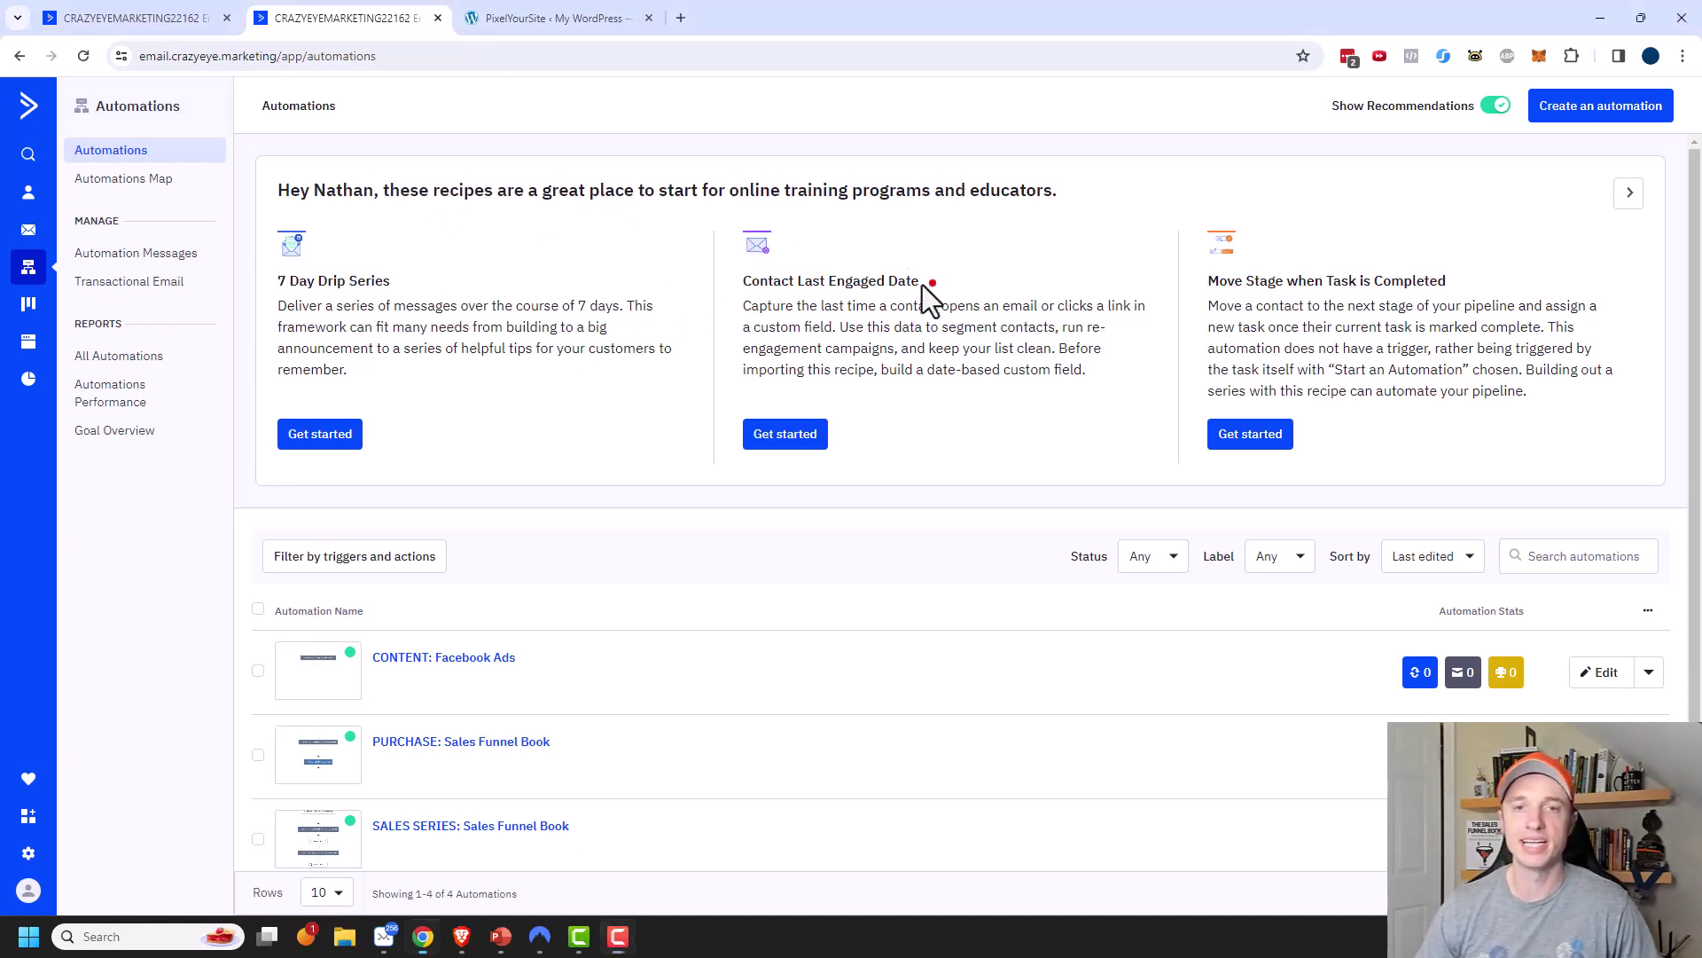
Step: Look through the recommended automation recipes shown above the list of existing automations
drag(923, 285, 750, 282)
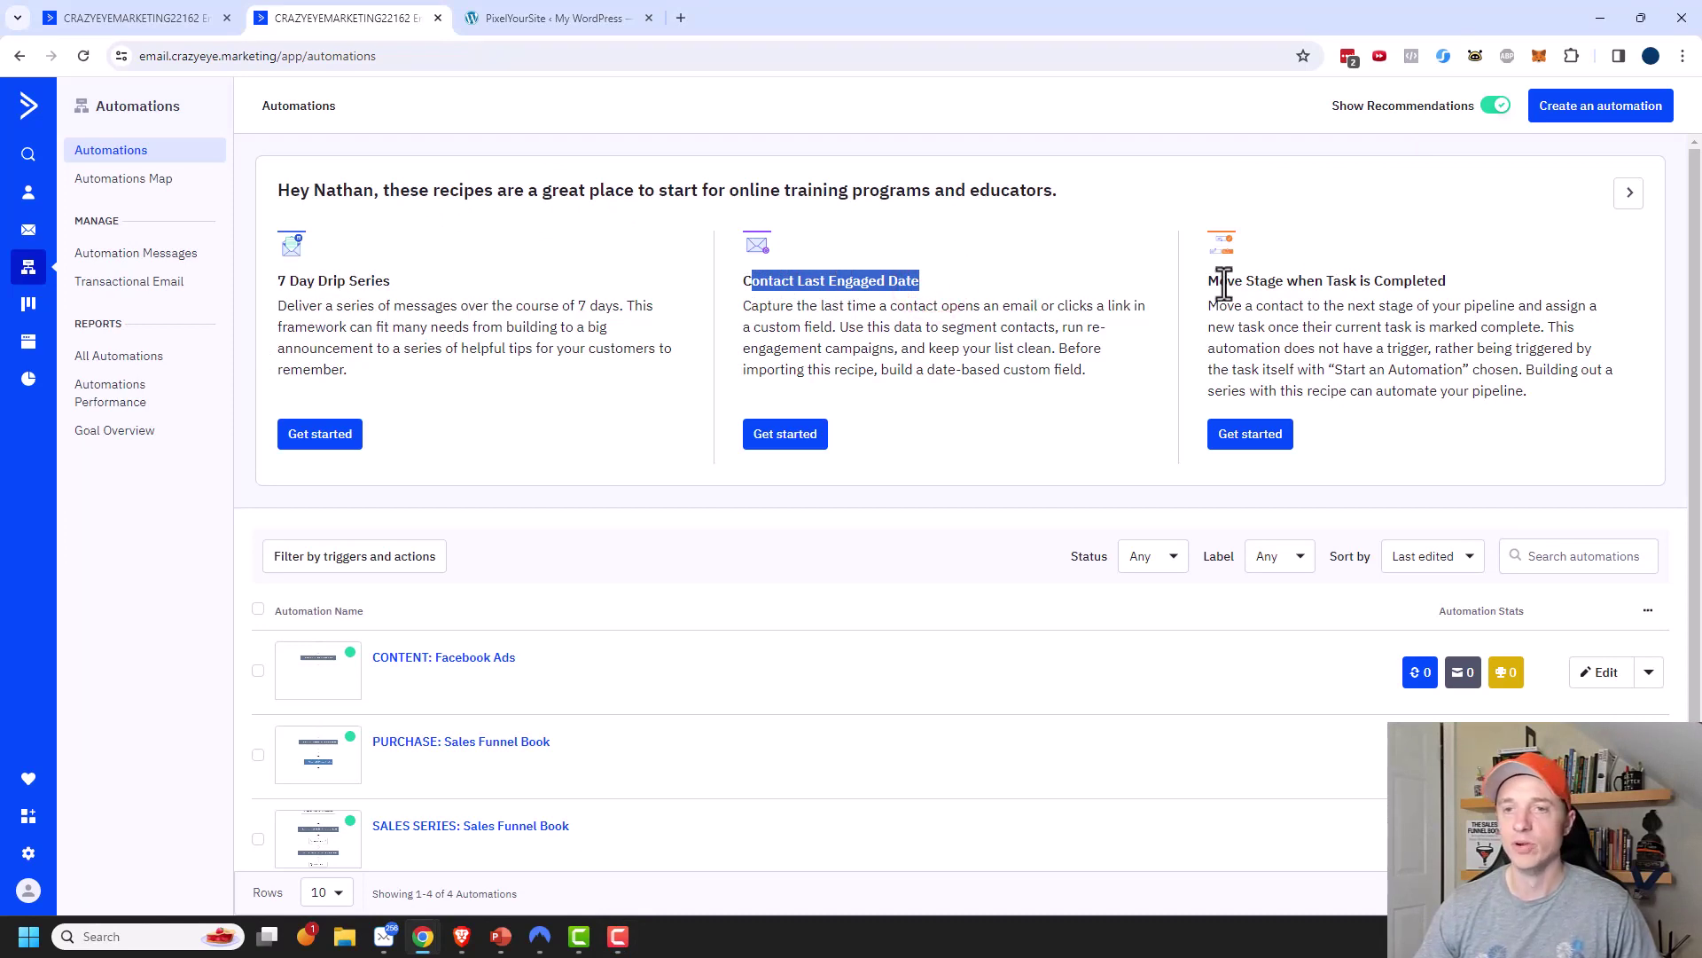
click(1630, 192)
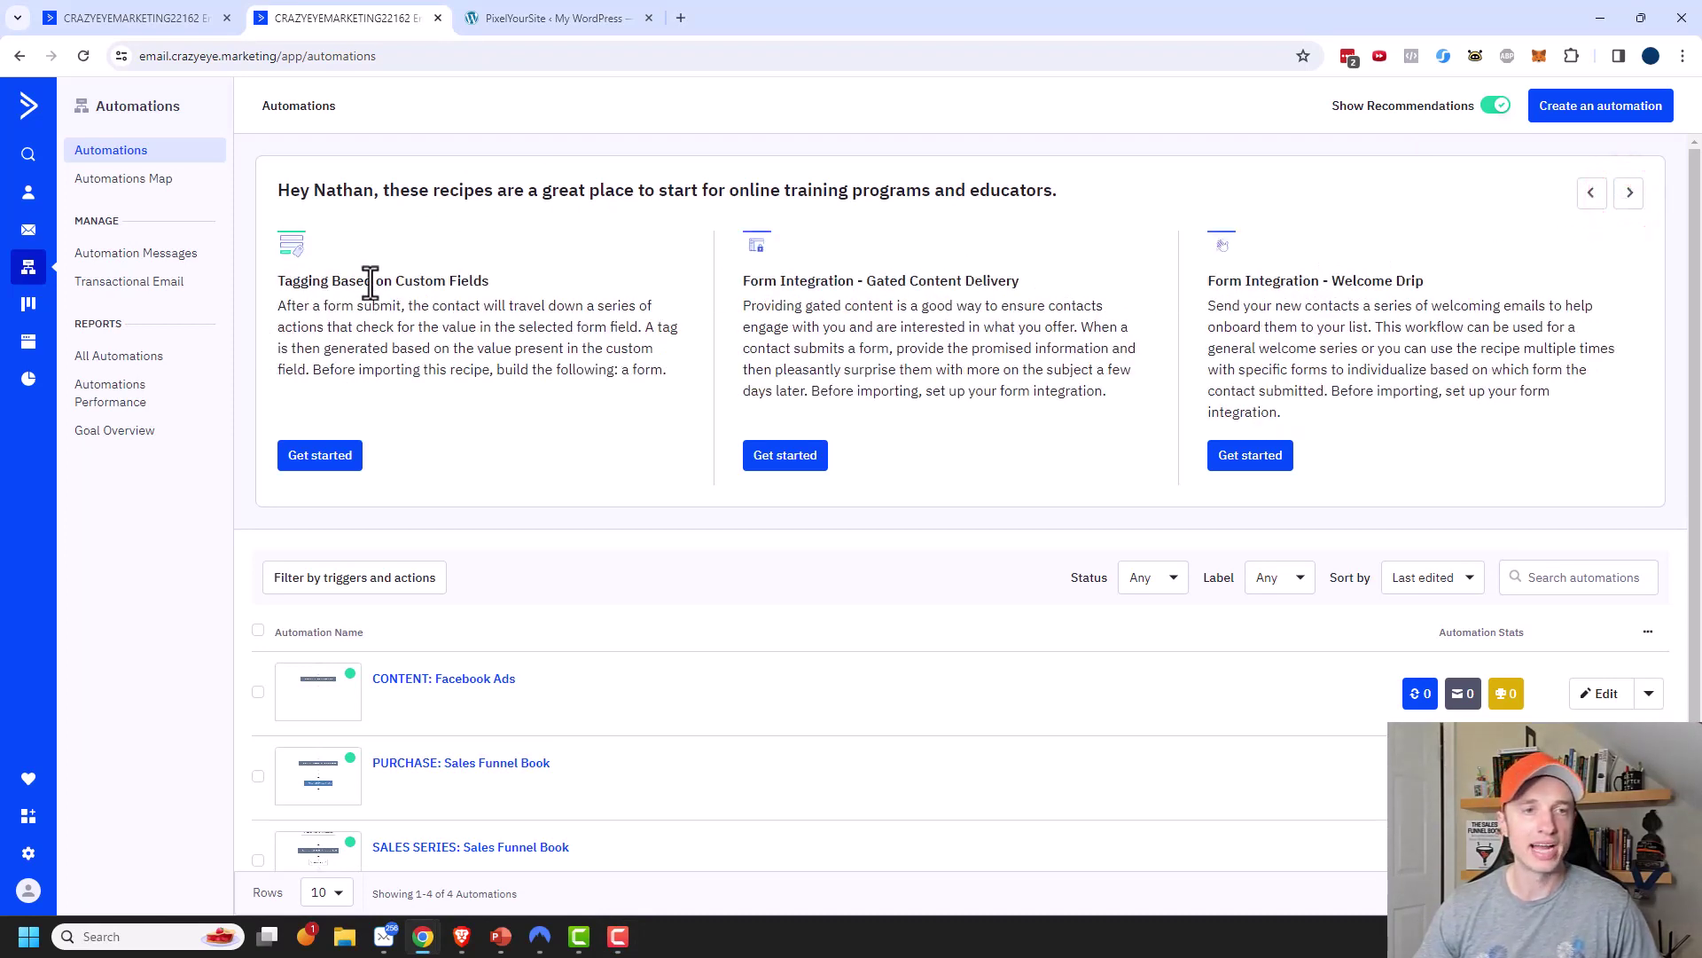
click(1593, 195)
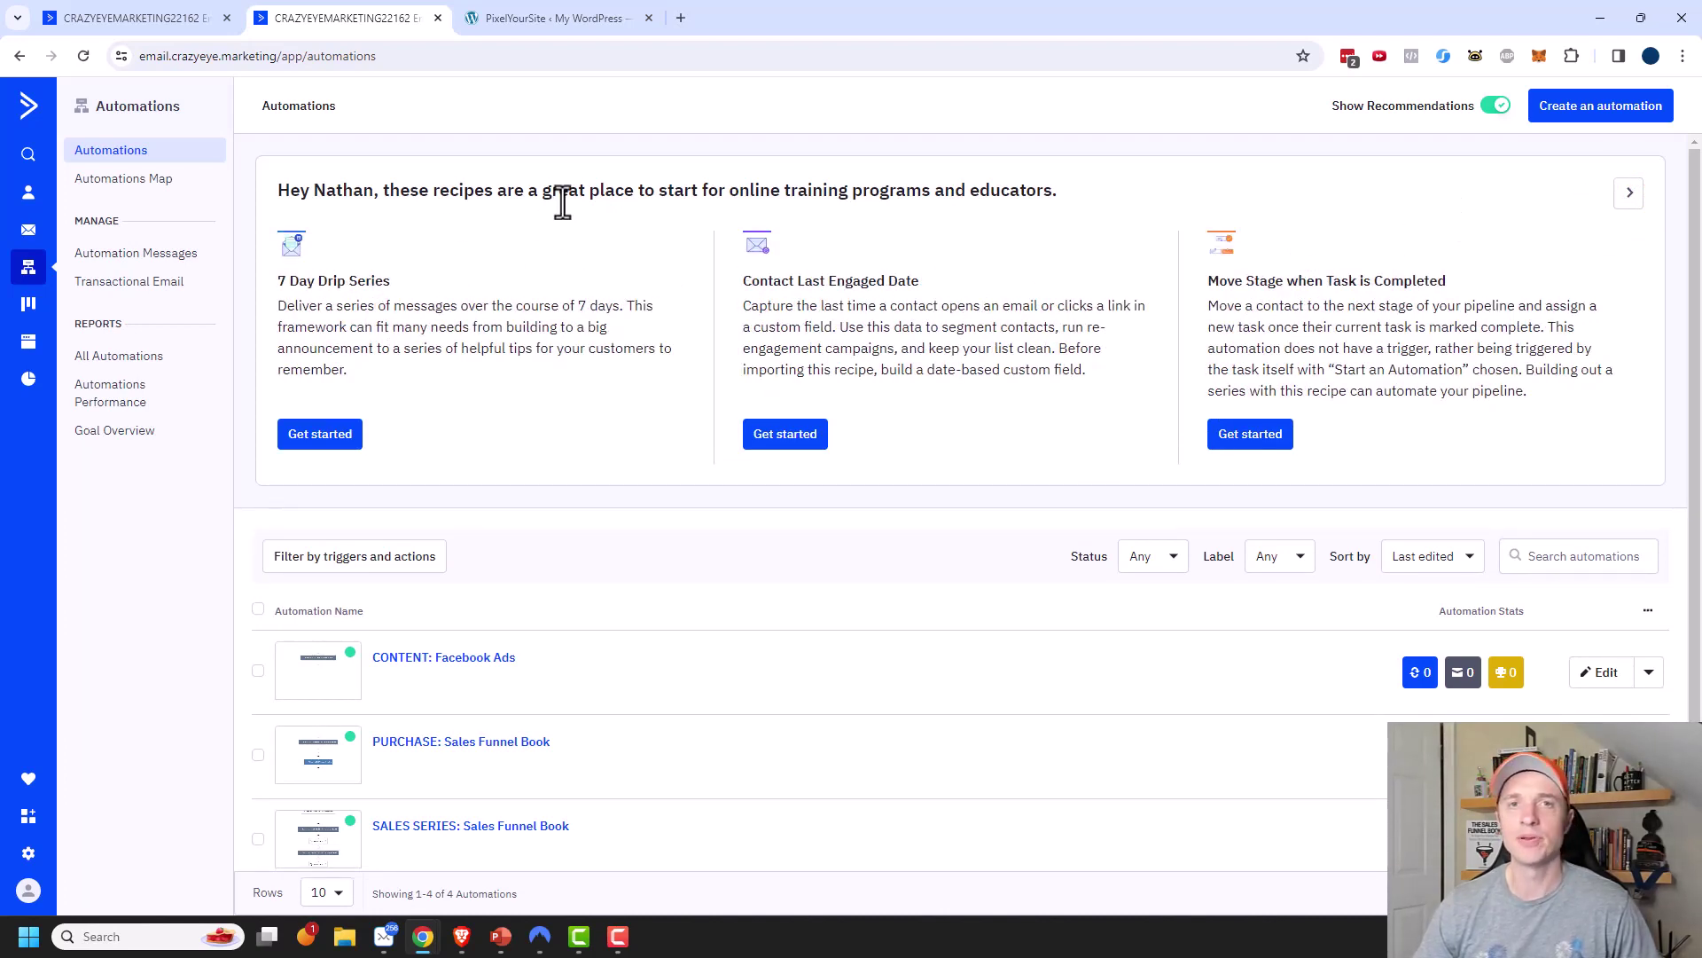
Step: Begin creating a new automation and browse the recipes available under All Recipes
click(1595, 122)
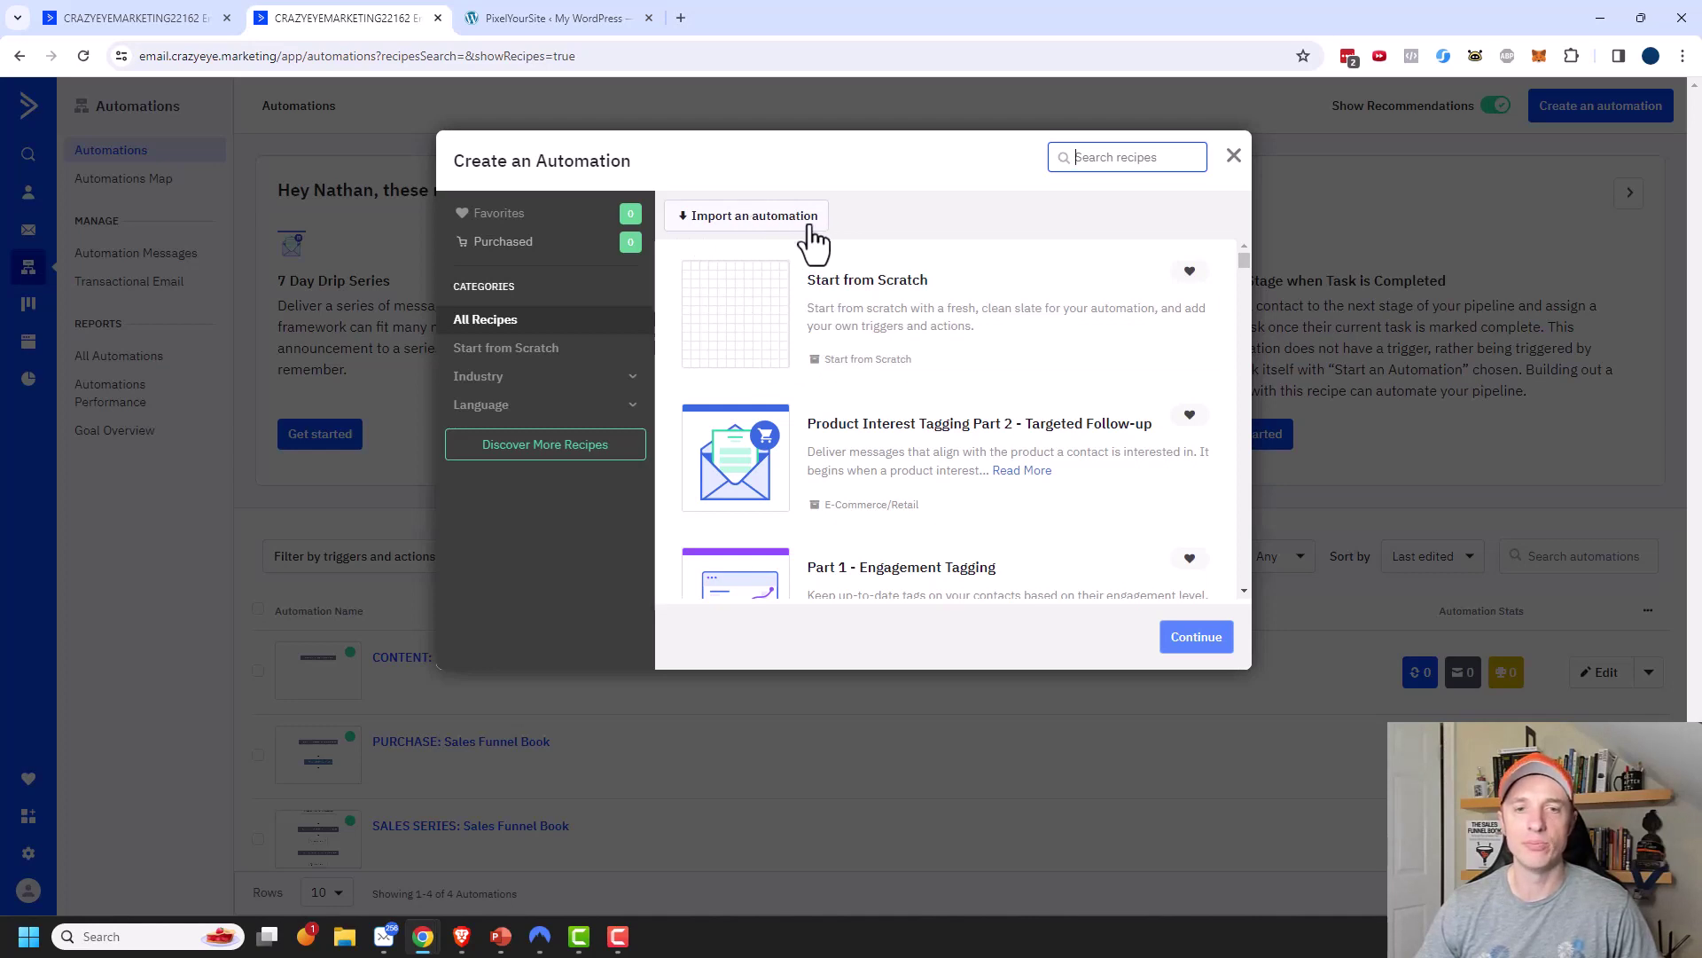
scroll(1019, 304, down, 3)
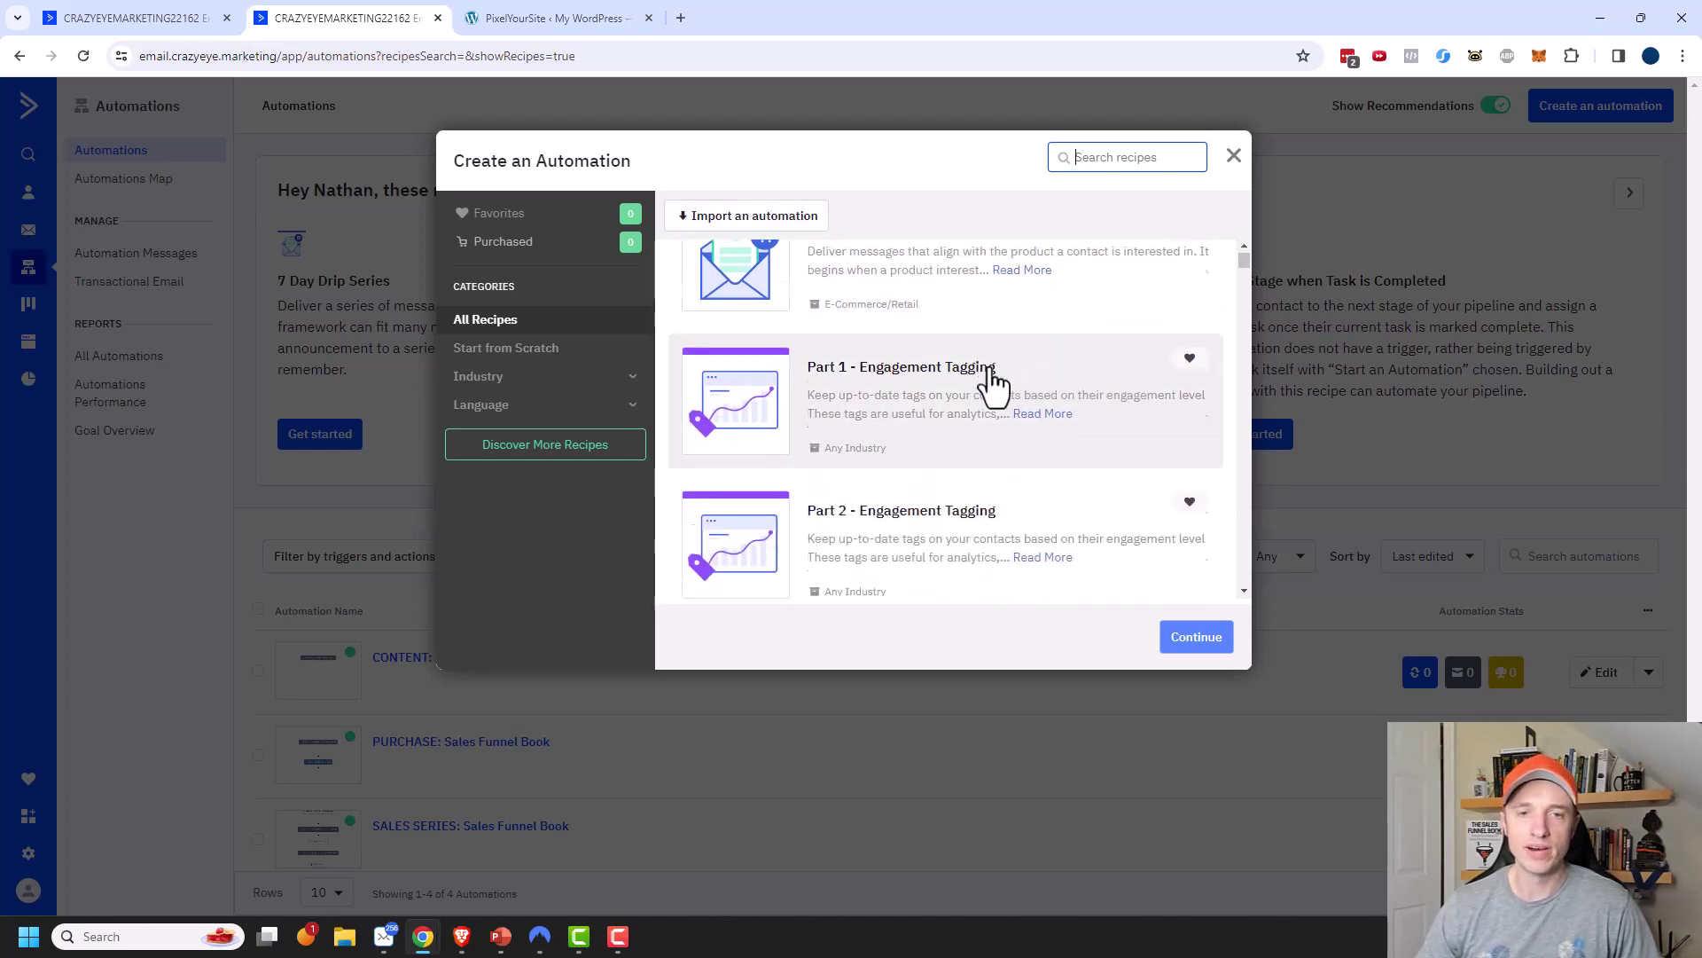
scroll(993, 381, down, 5)
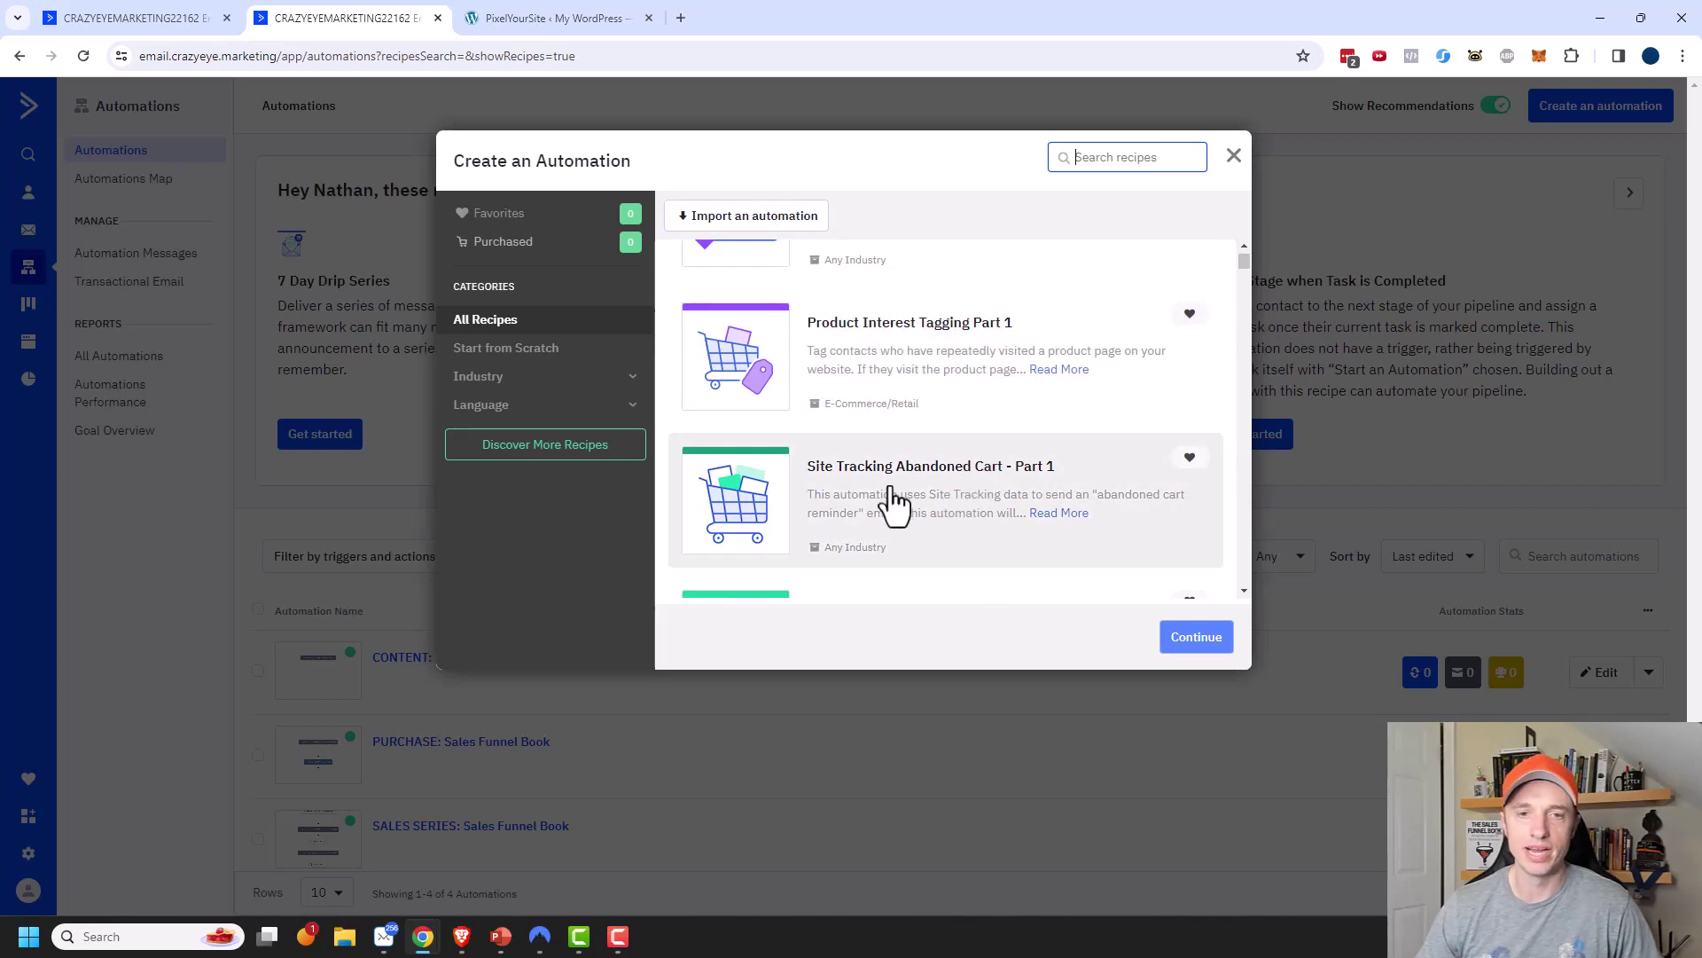
scroll(957, 492, down, 3)
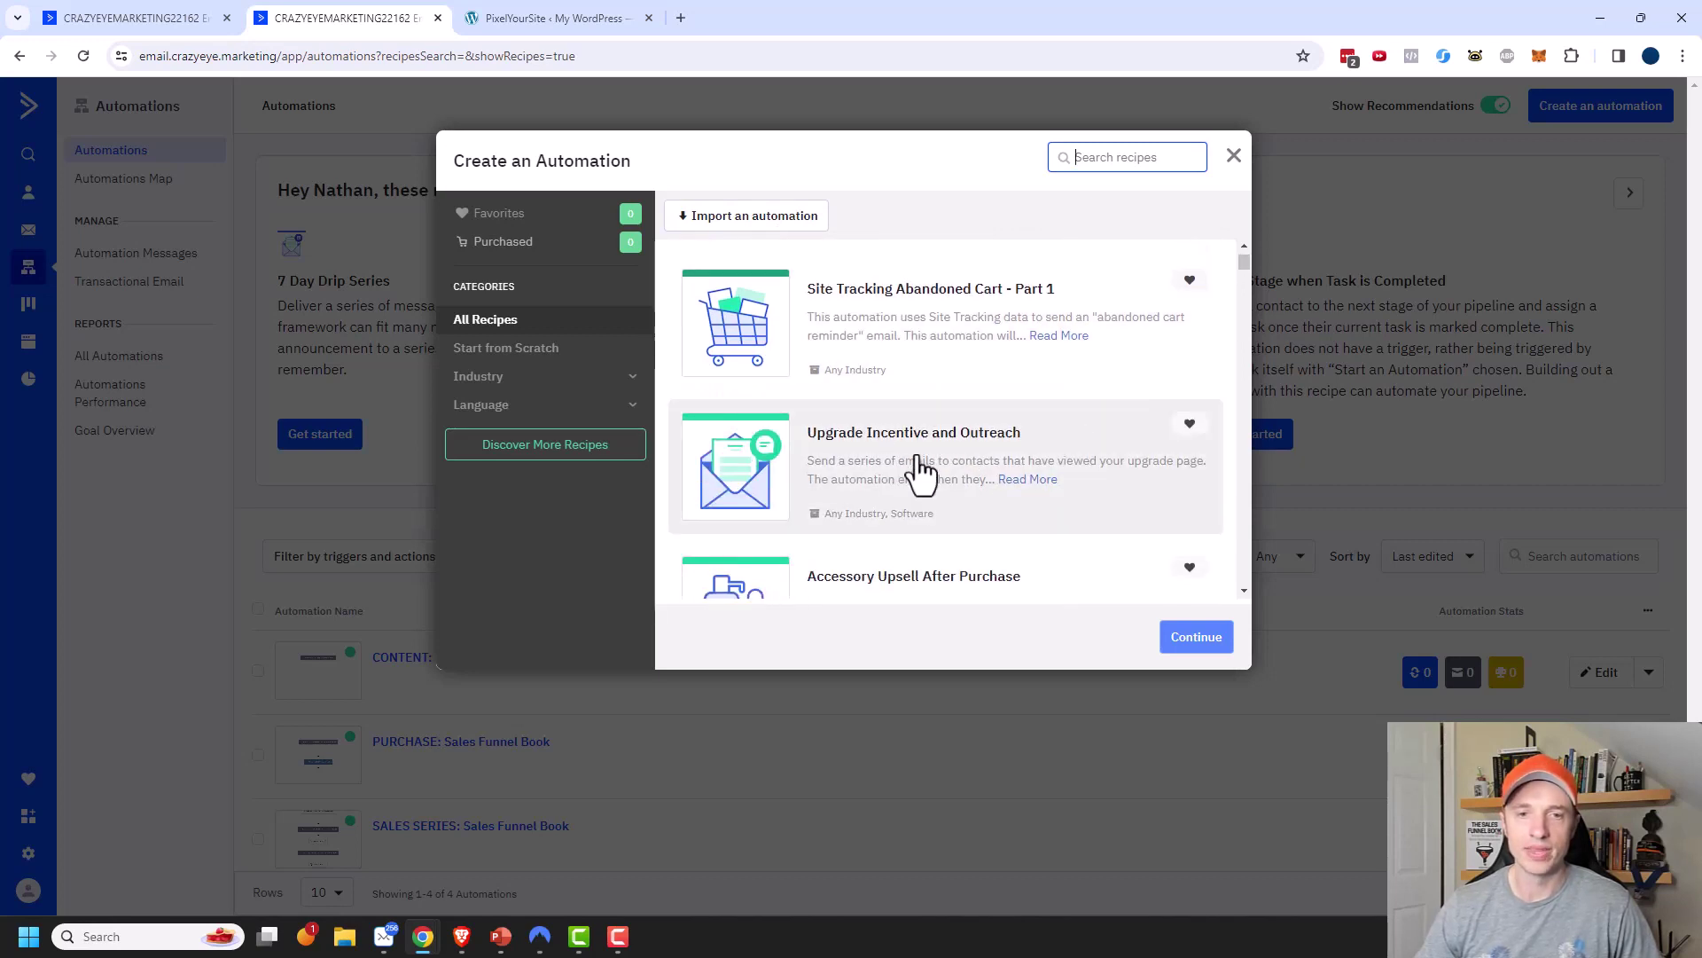
scroll(931, 461, down, 2)
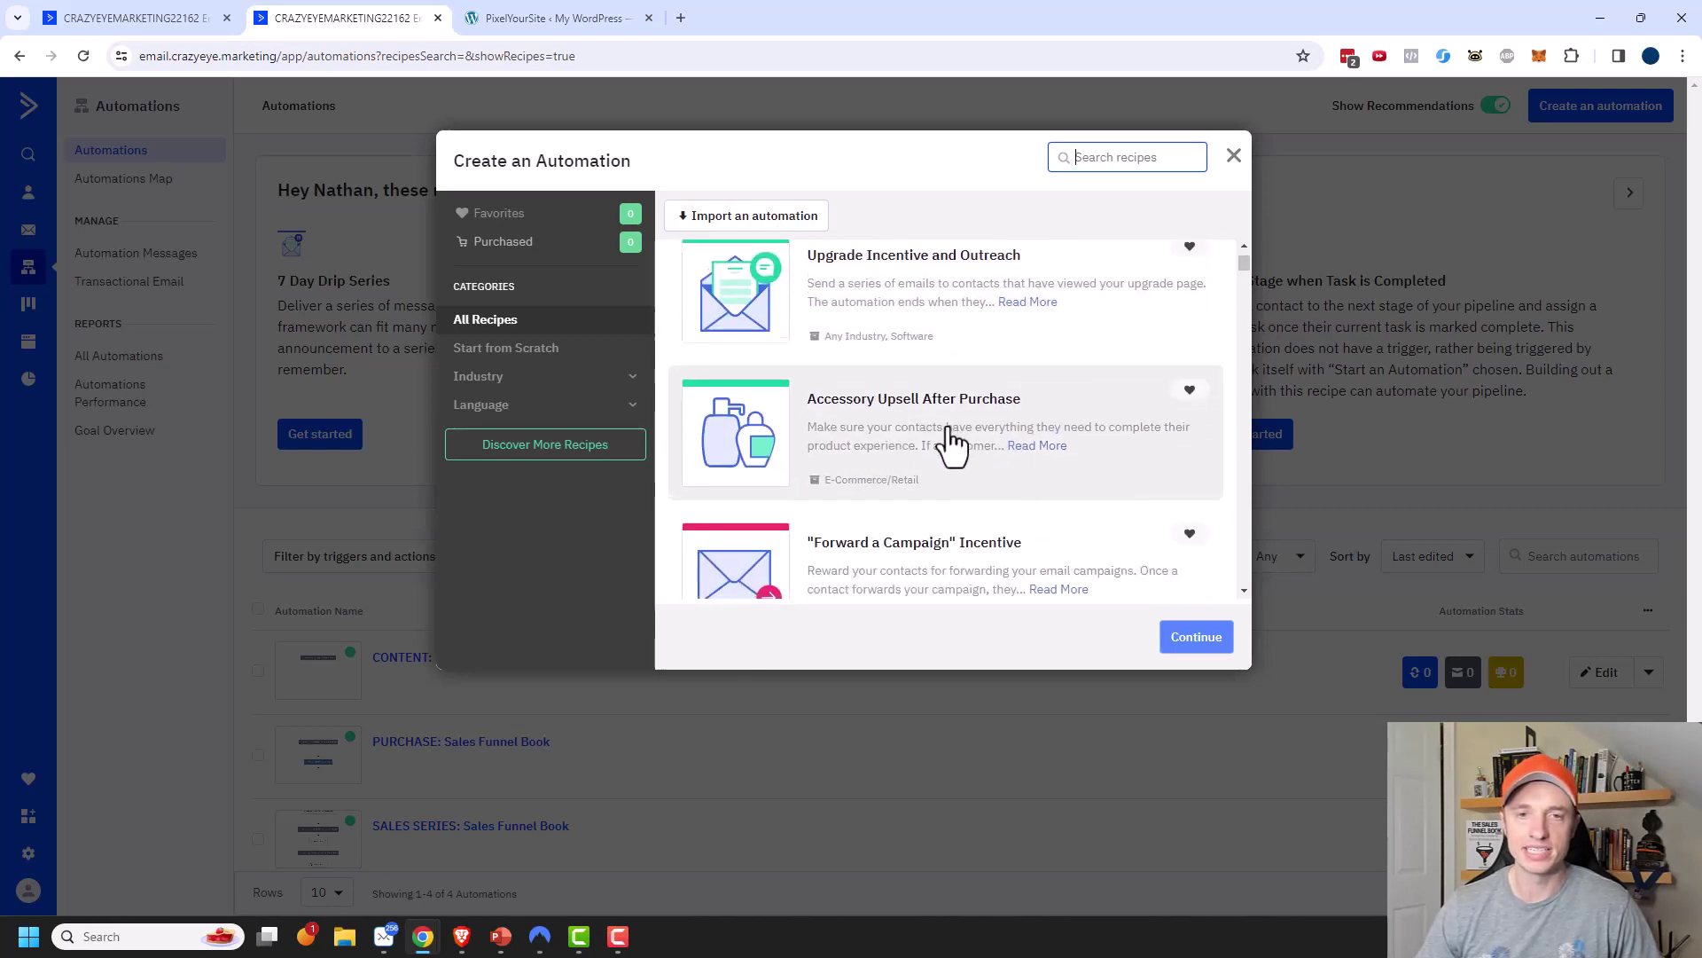
scroll(931, 461, down, 2)
scroll(975, 413, down, 4)
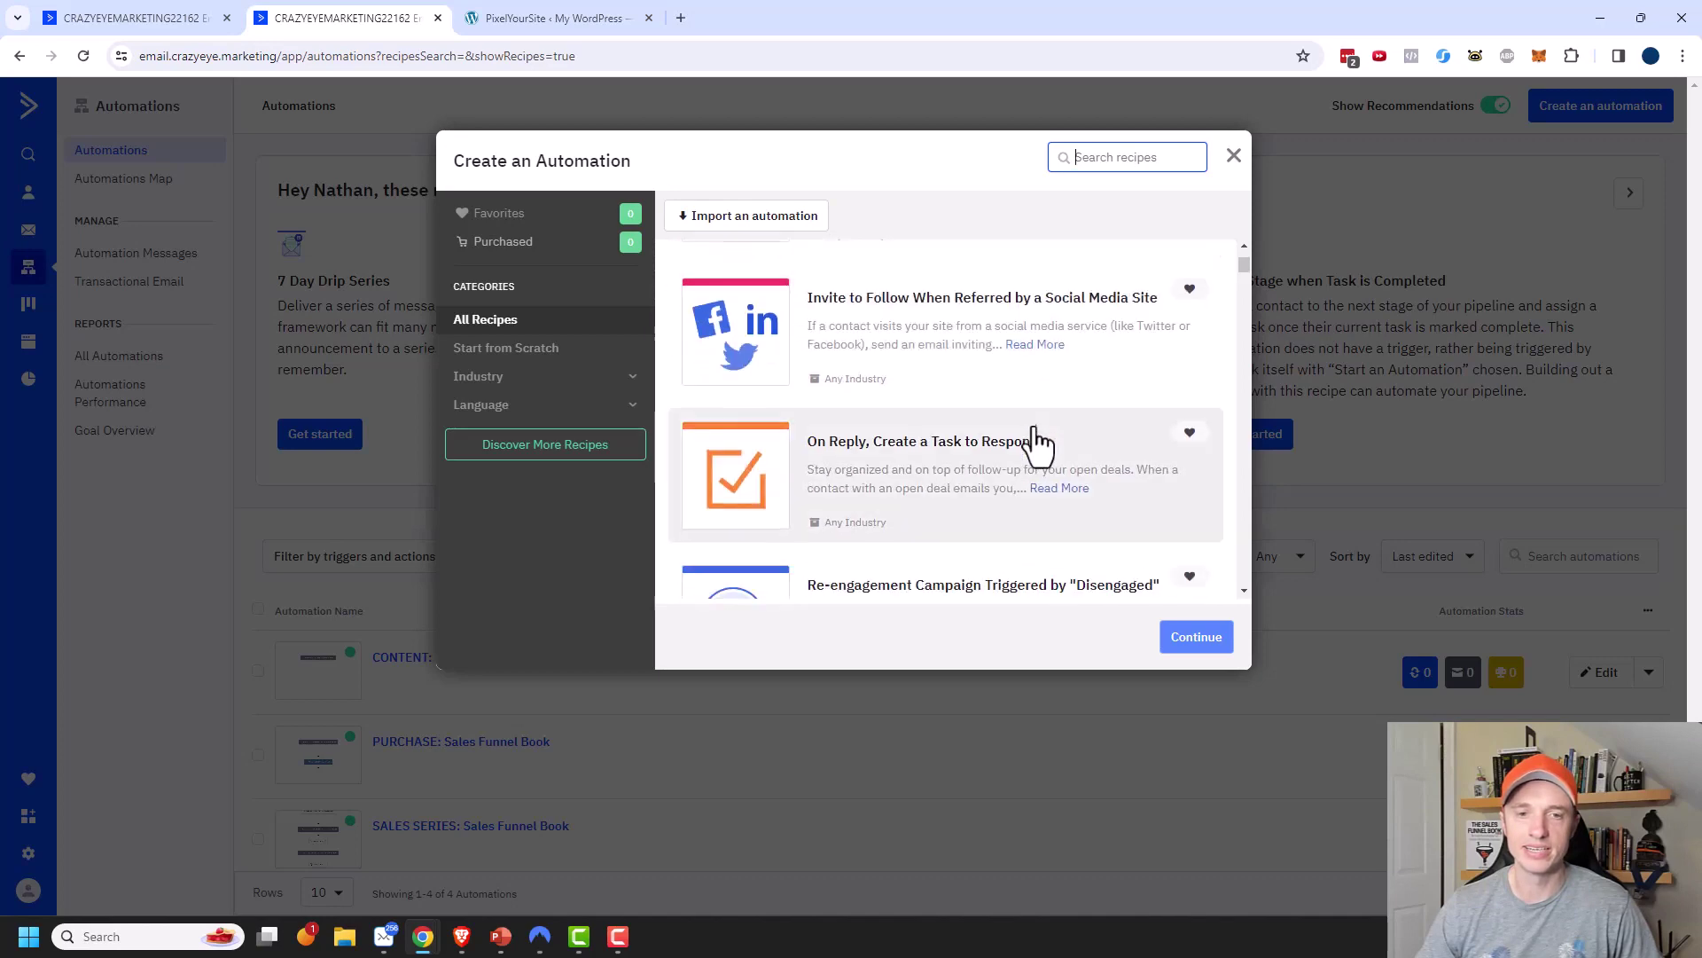
scroll(979, 470, down, 10)
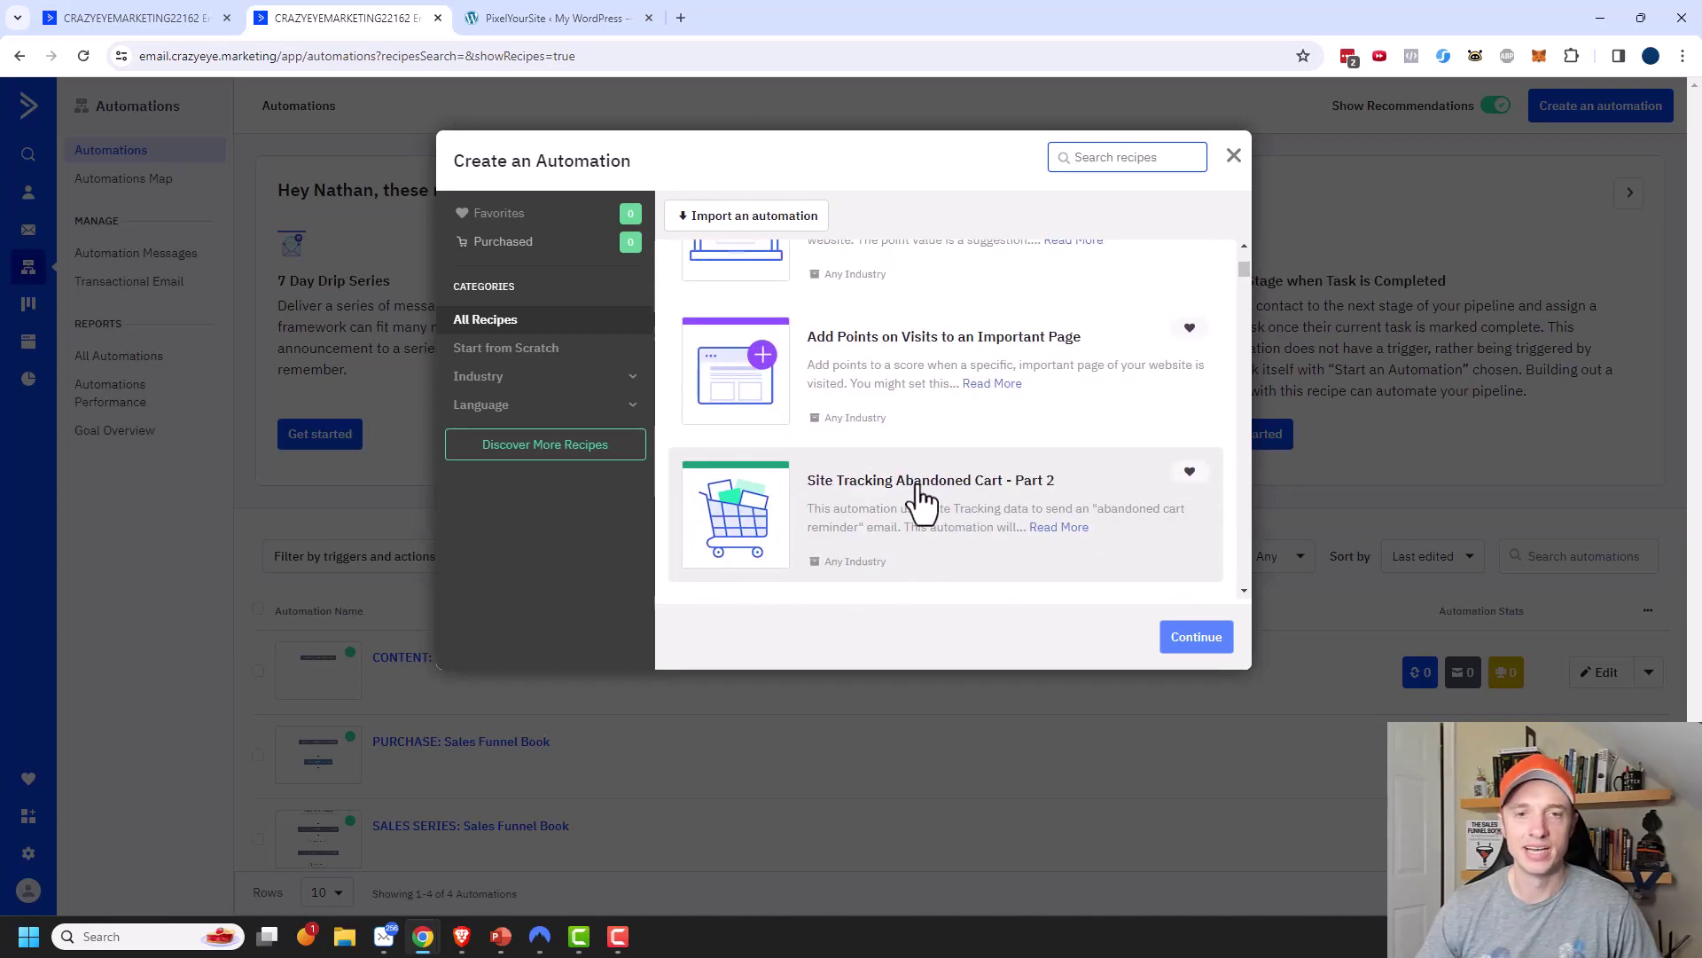
scroll(922, 496, down, 6)
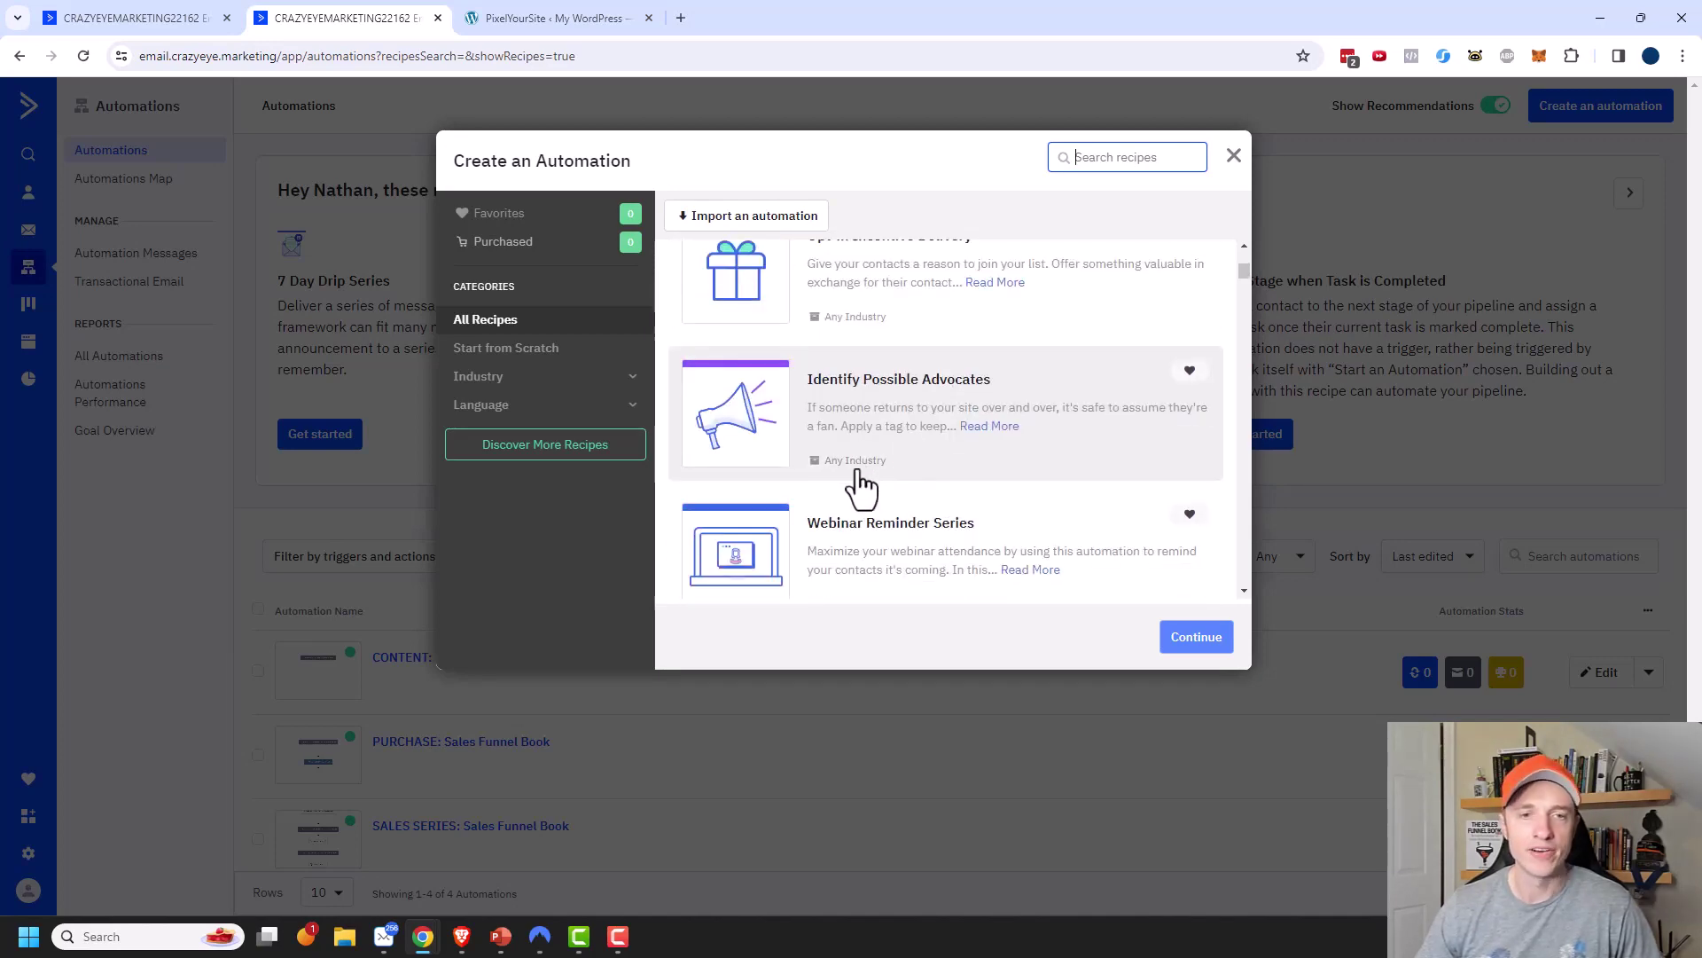
scroll(864, 487, down, 4)
Step: Create the new automation with the Start from Scratch recipe
scroll(874, 492, up, 9)
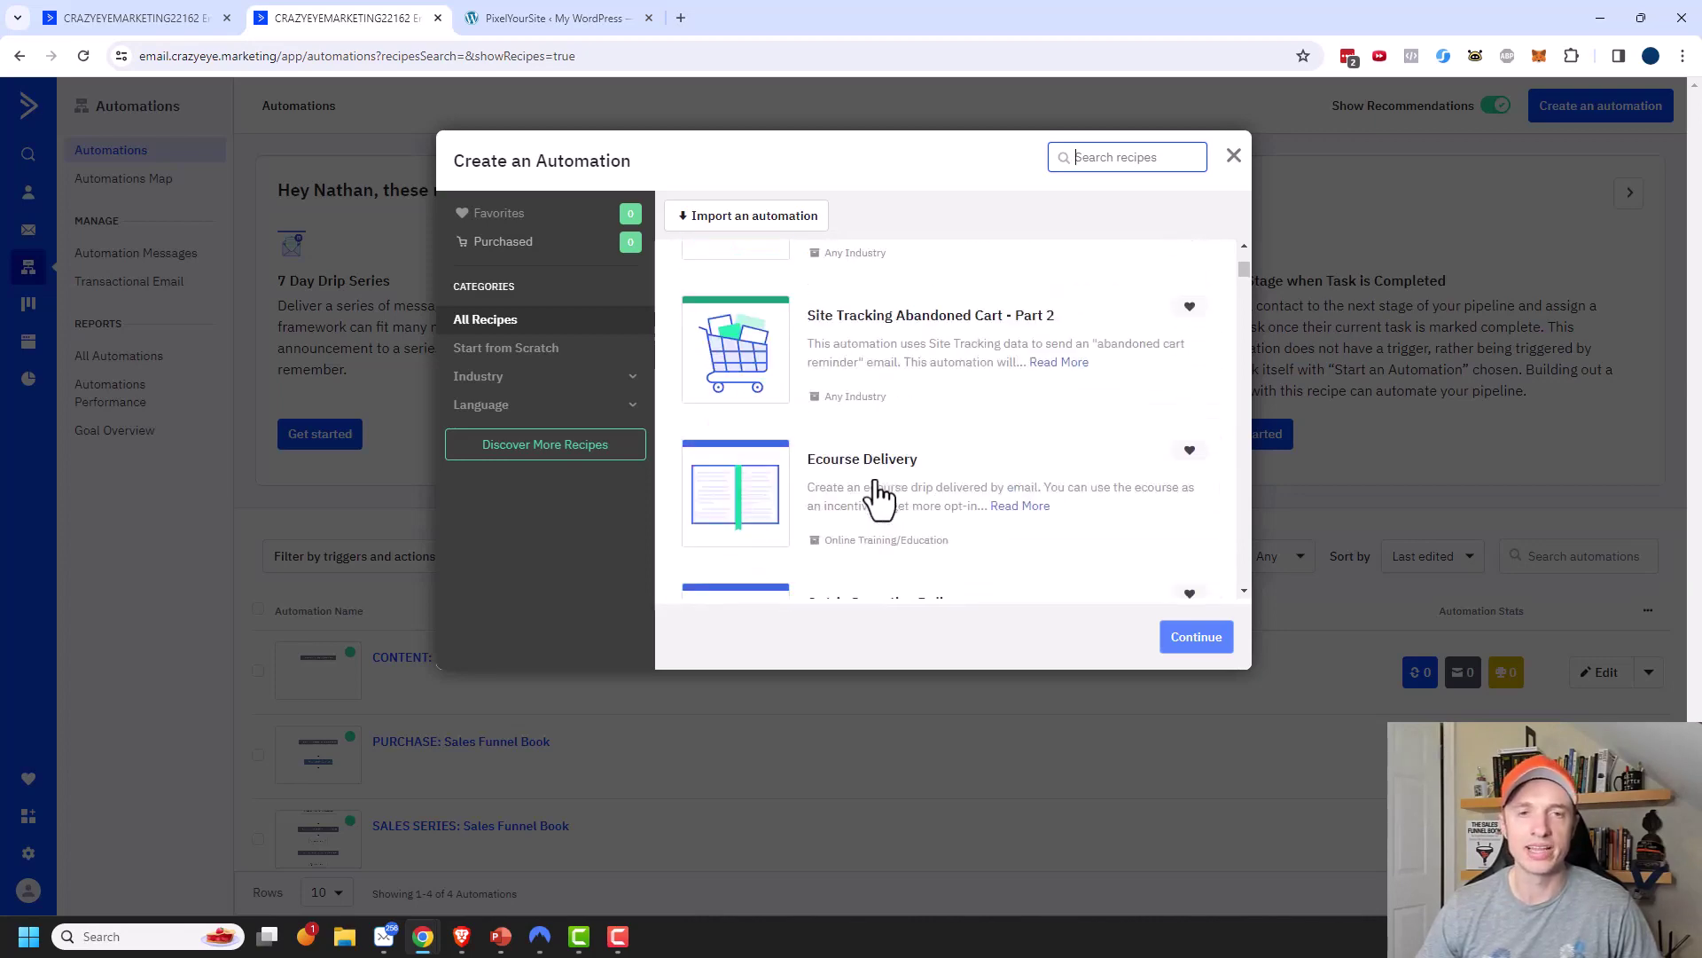
scroll(876, 495, up, 15)
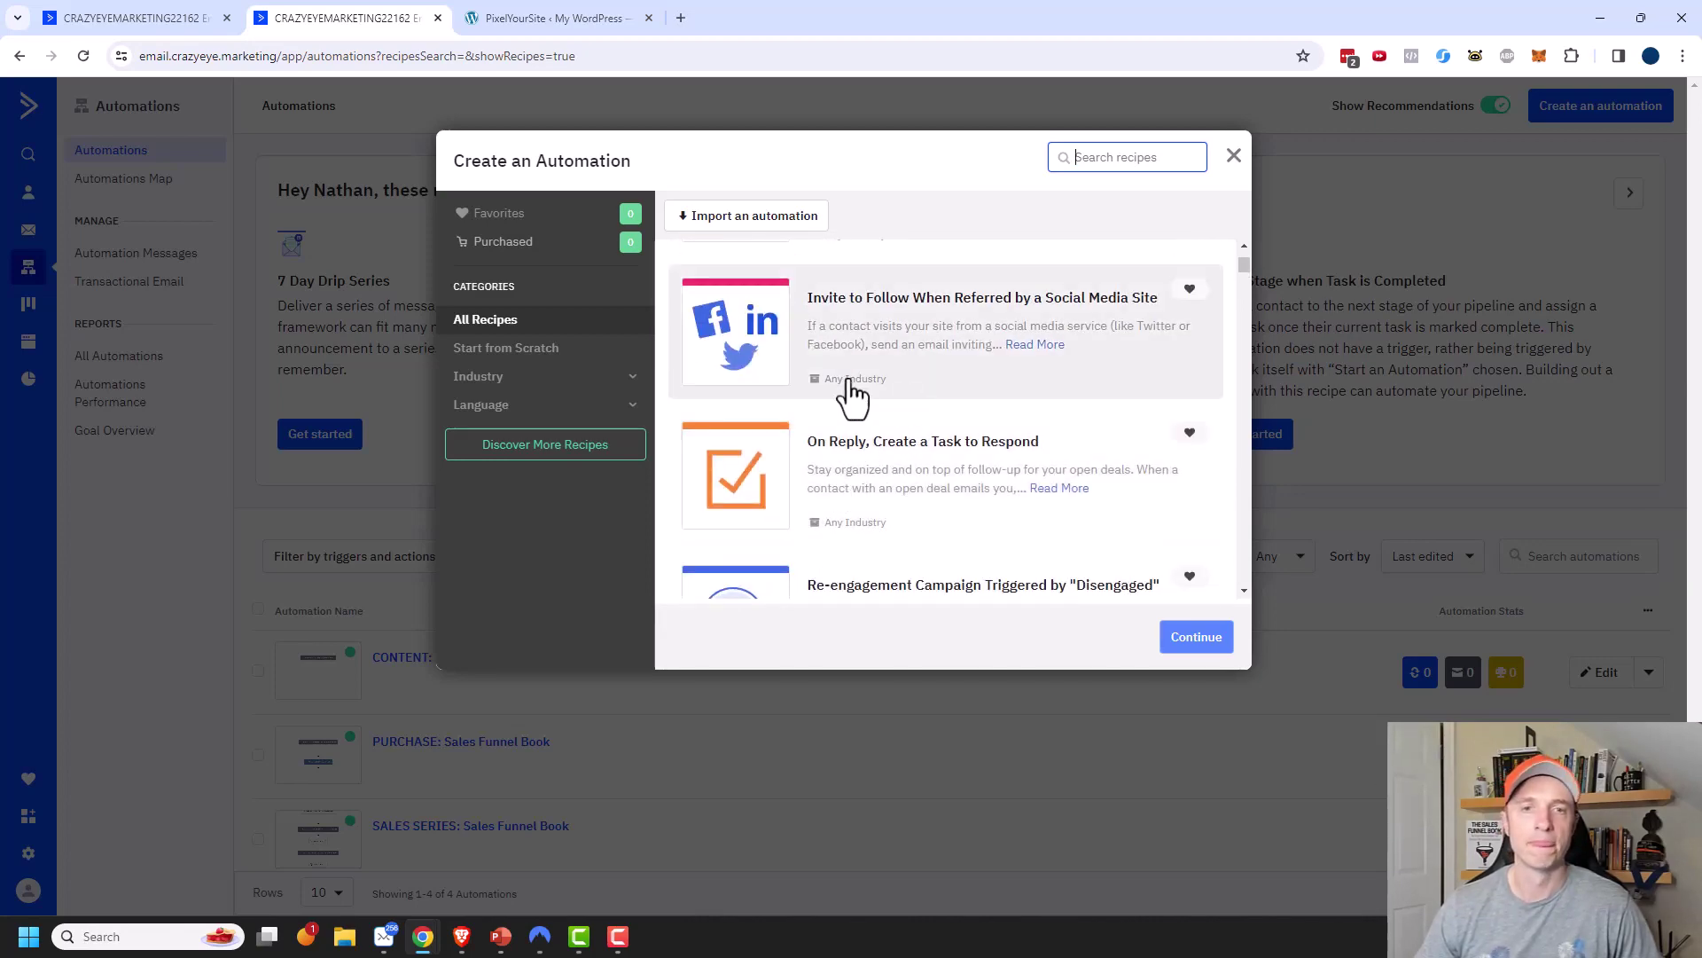
scroll(922, 395, up, 6)
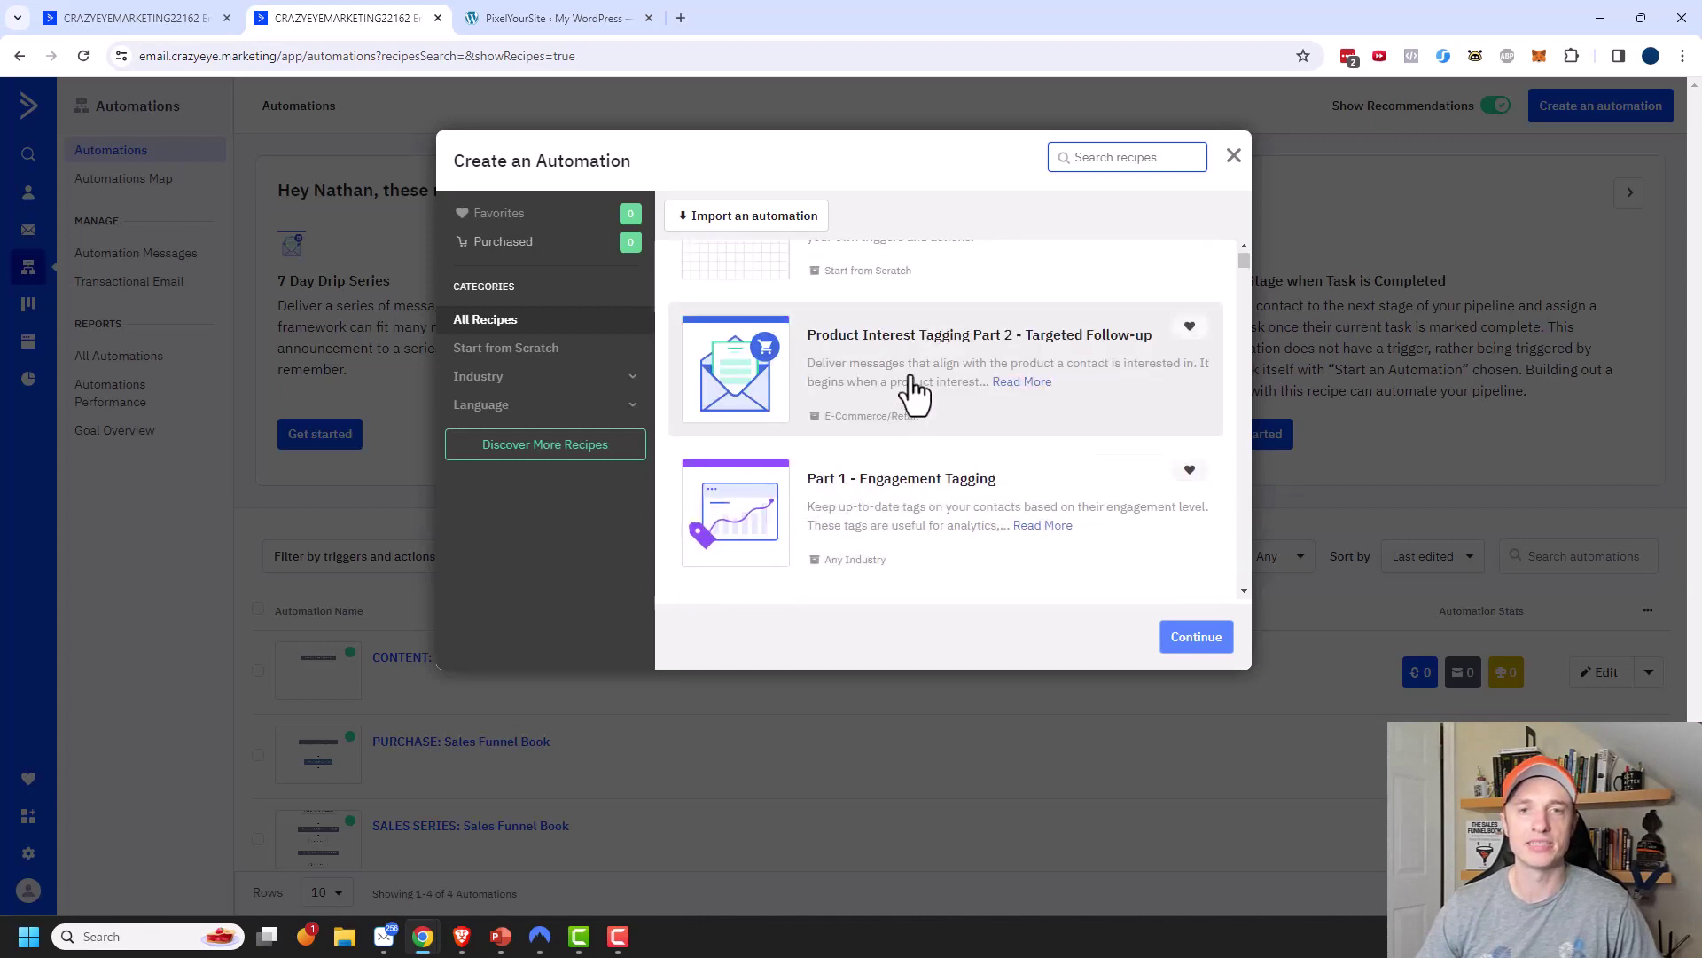
scroll(914, 390, up, 1)
click(883, 292)
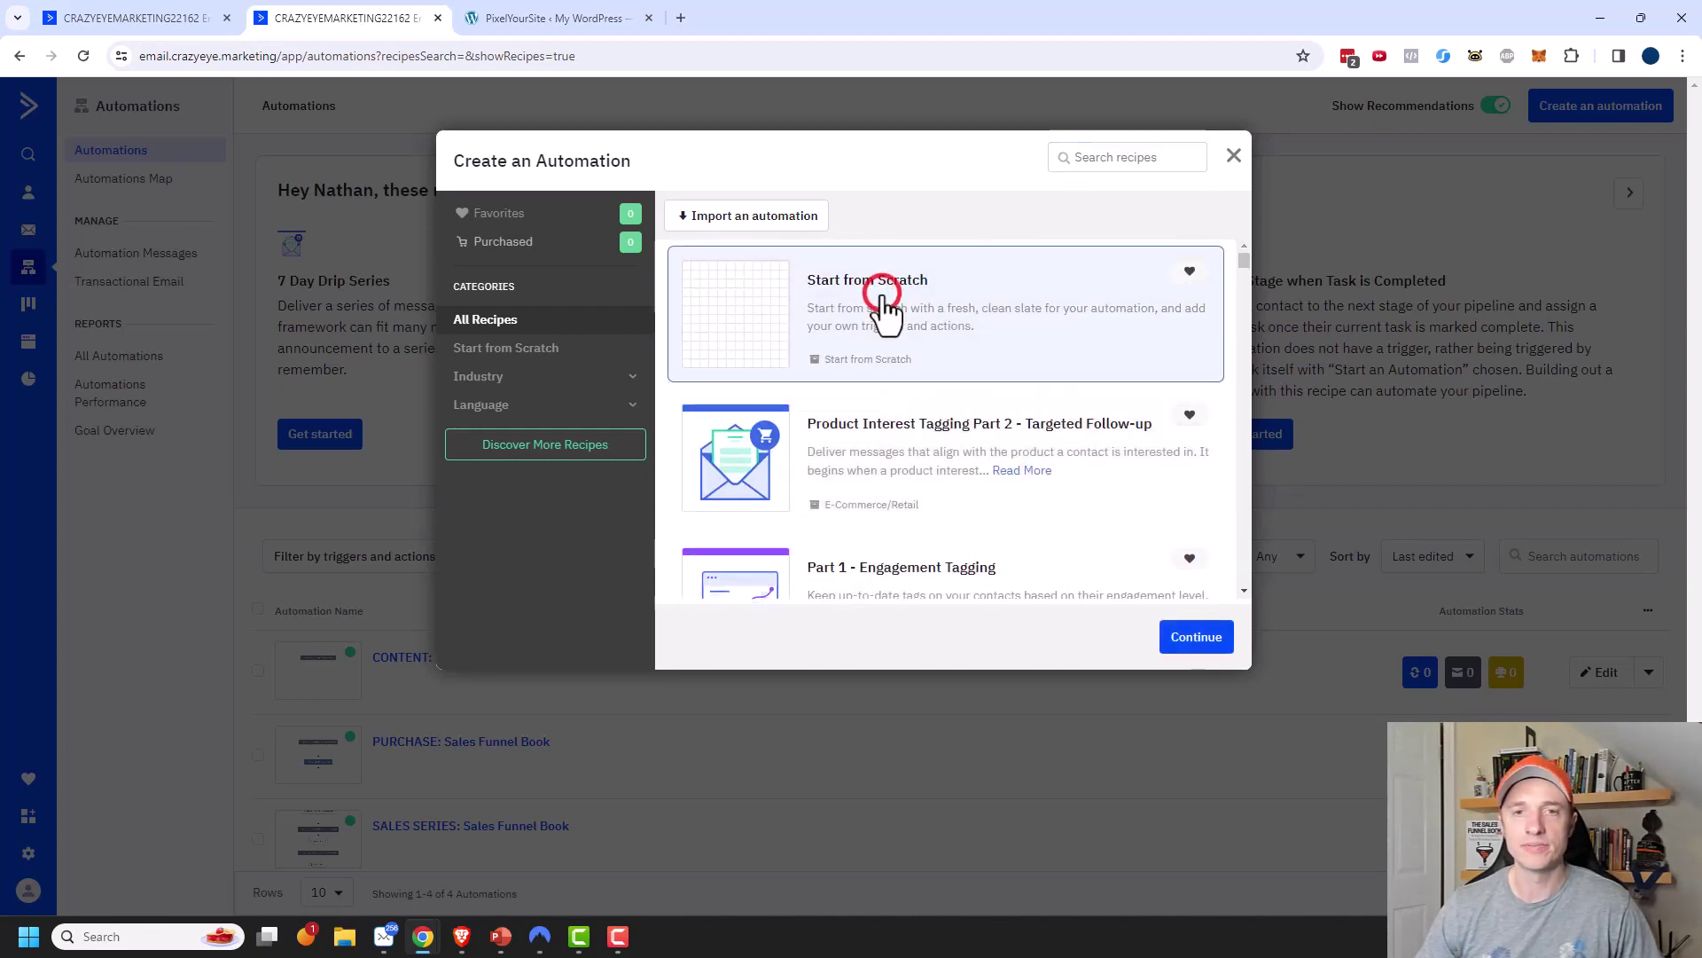
click(1193, 640)
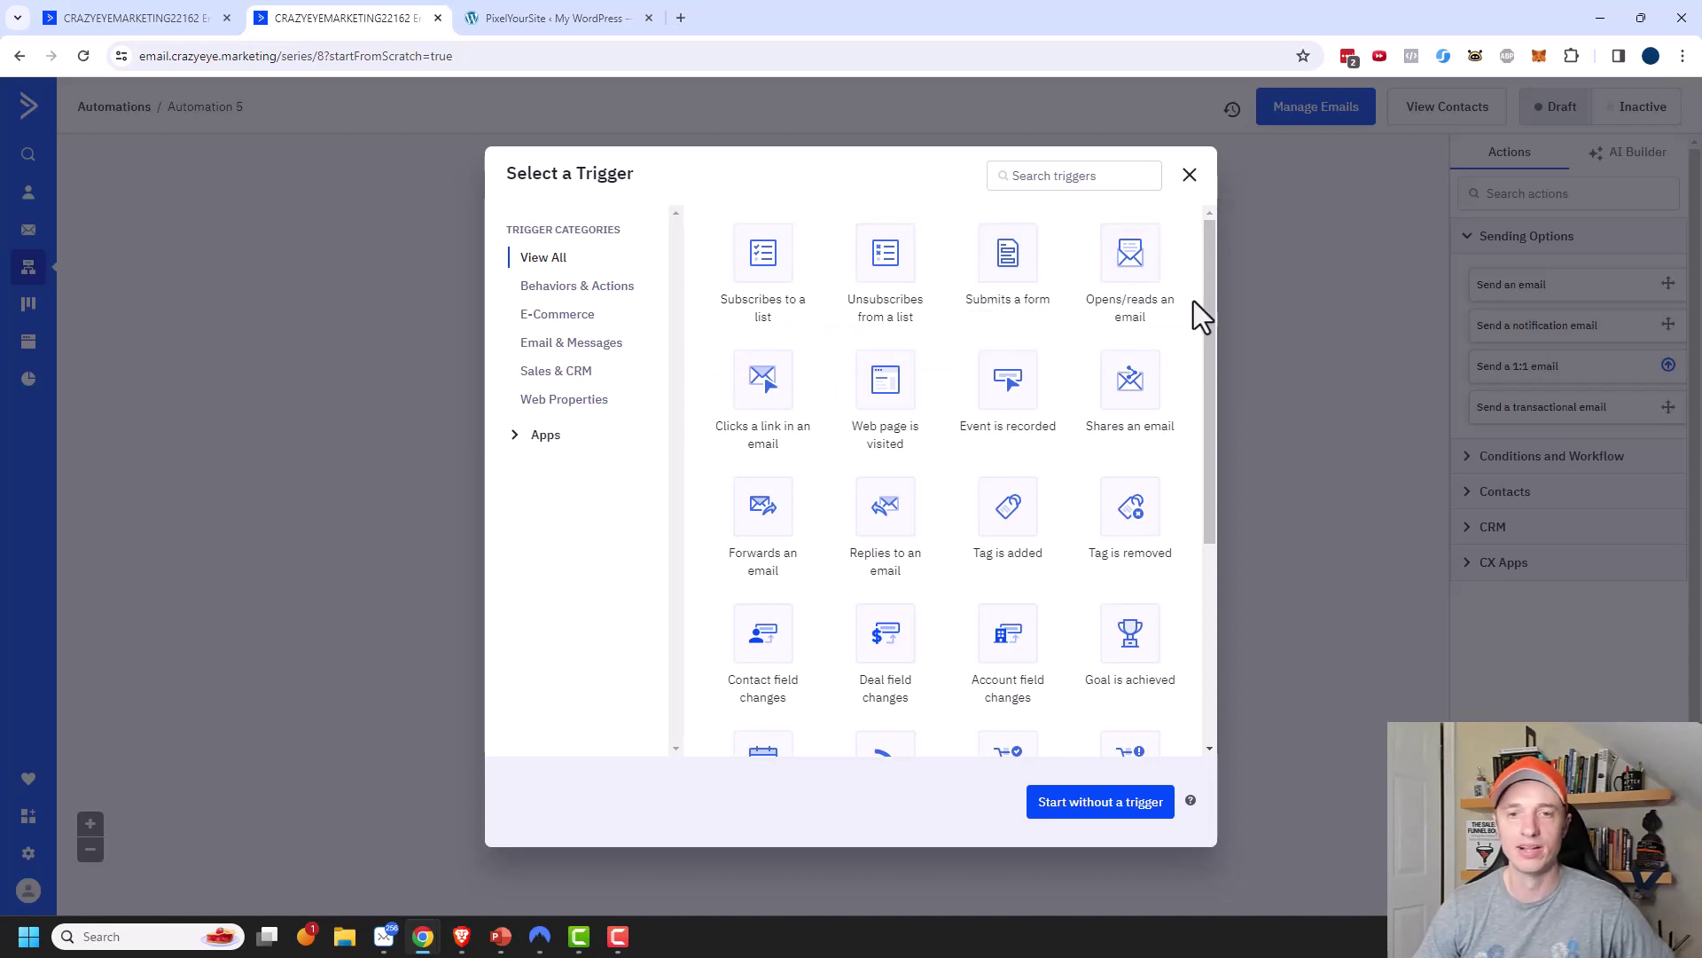
Step: Examine the available automation triggers, first all together and then by category from Behaviors & Actions to Web Properties
scroll(1026, 421, down, 1)
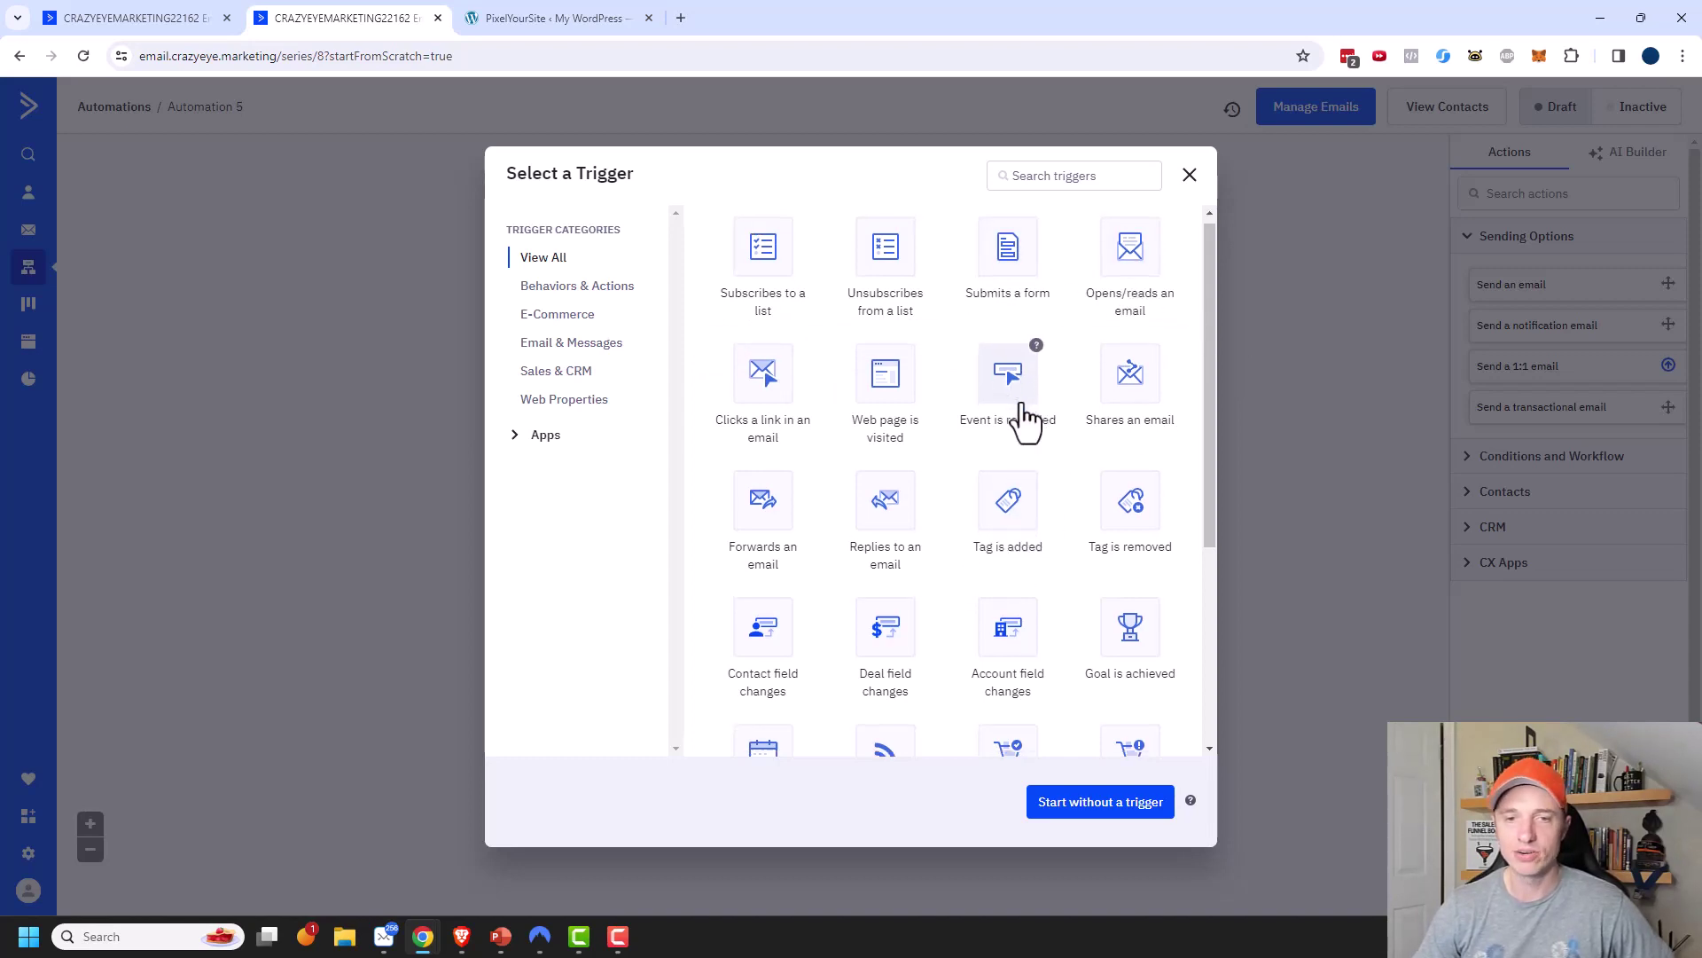
scroll(975, 399, down, 3)
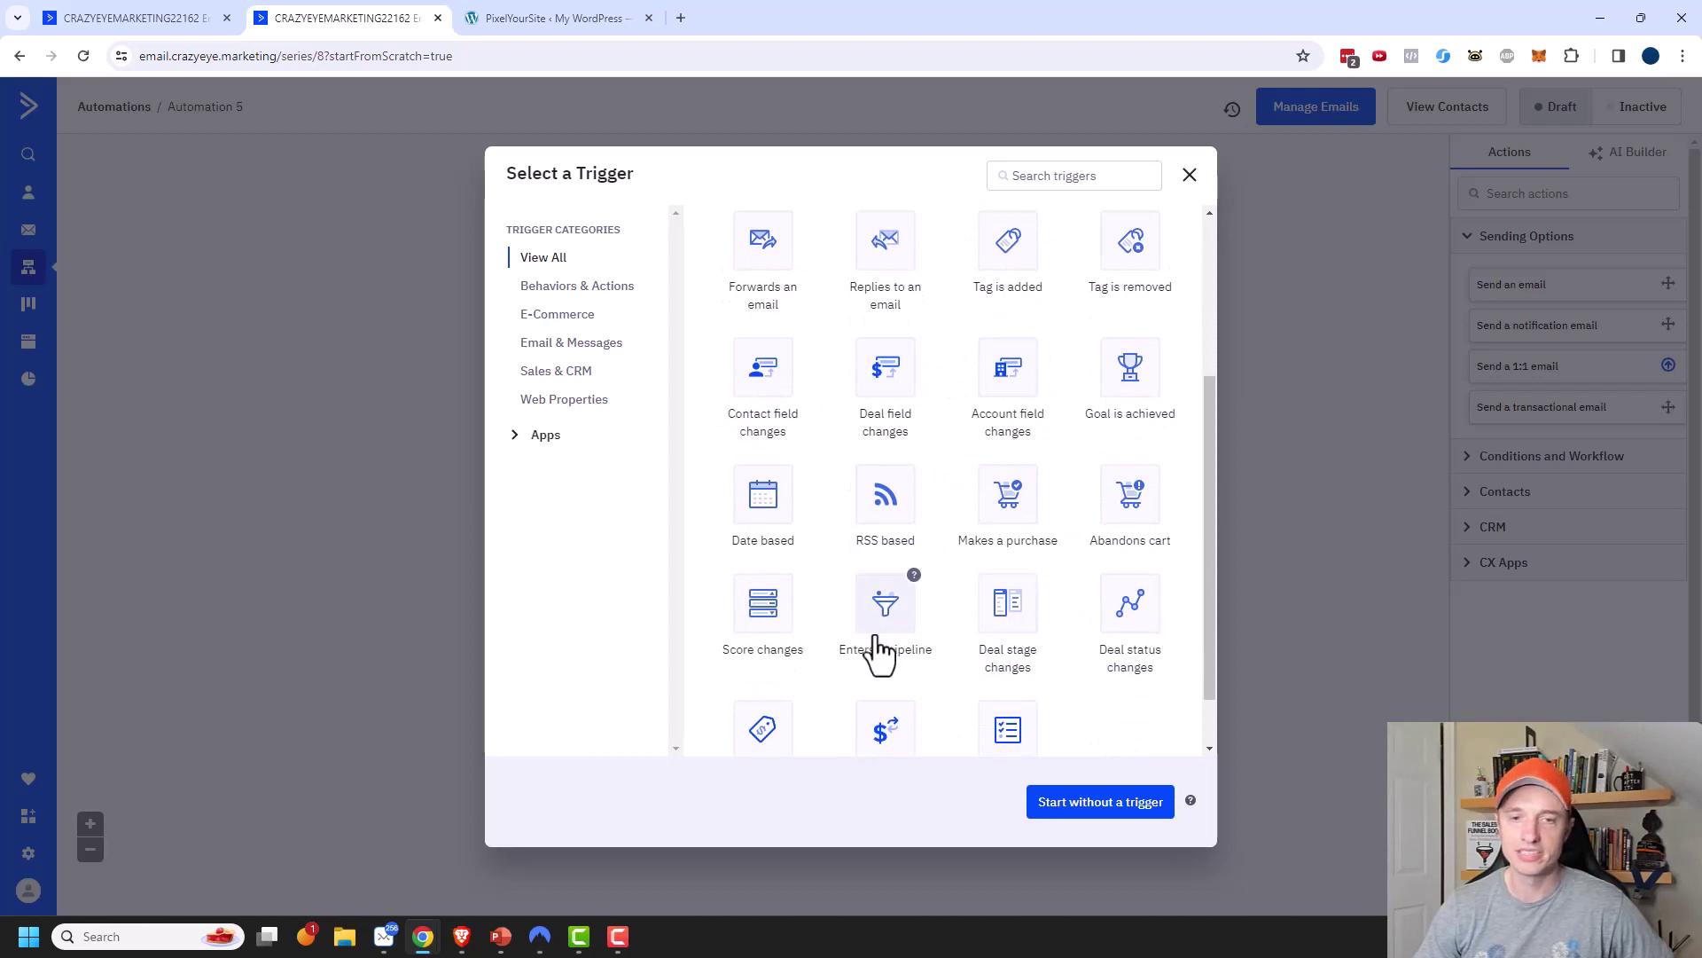
scroll(881, 652, down, 1)
scroll(931, 674, up, 2)
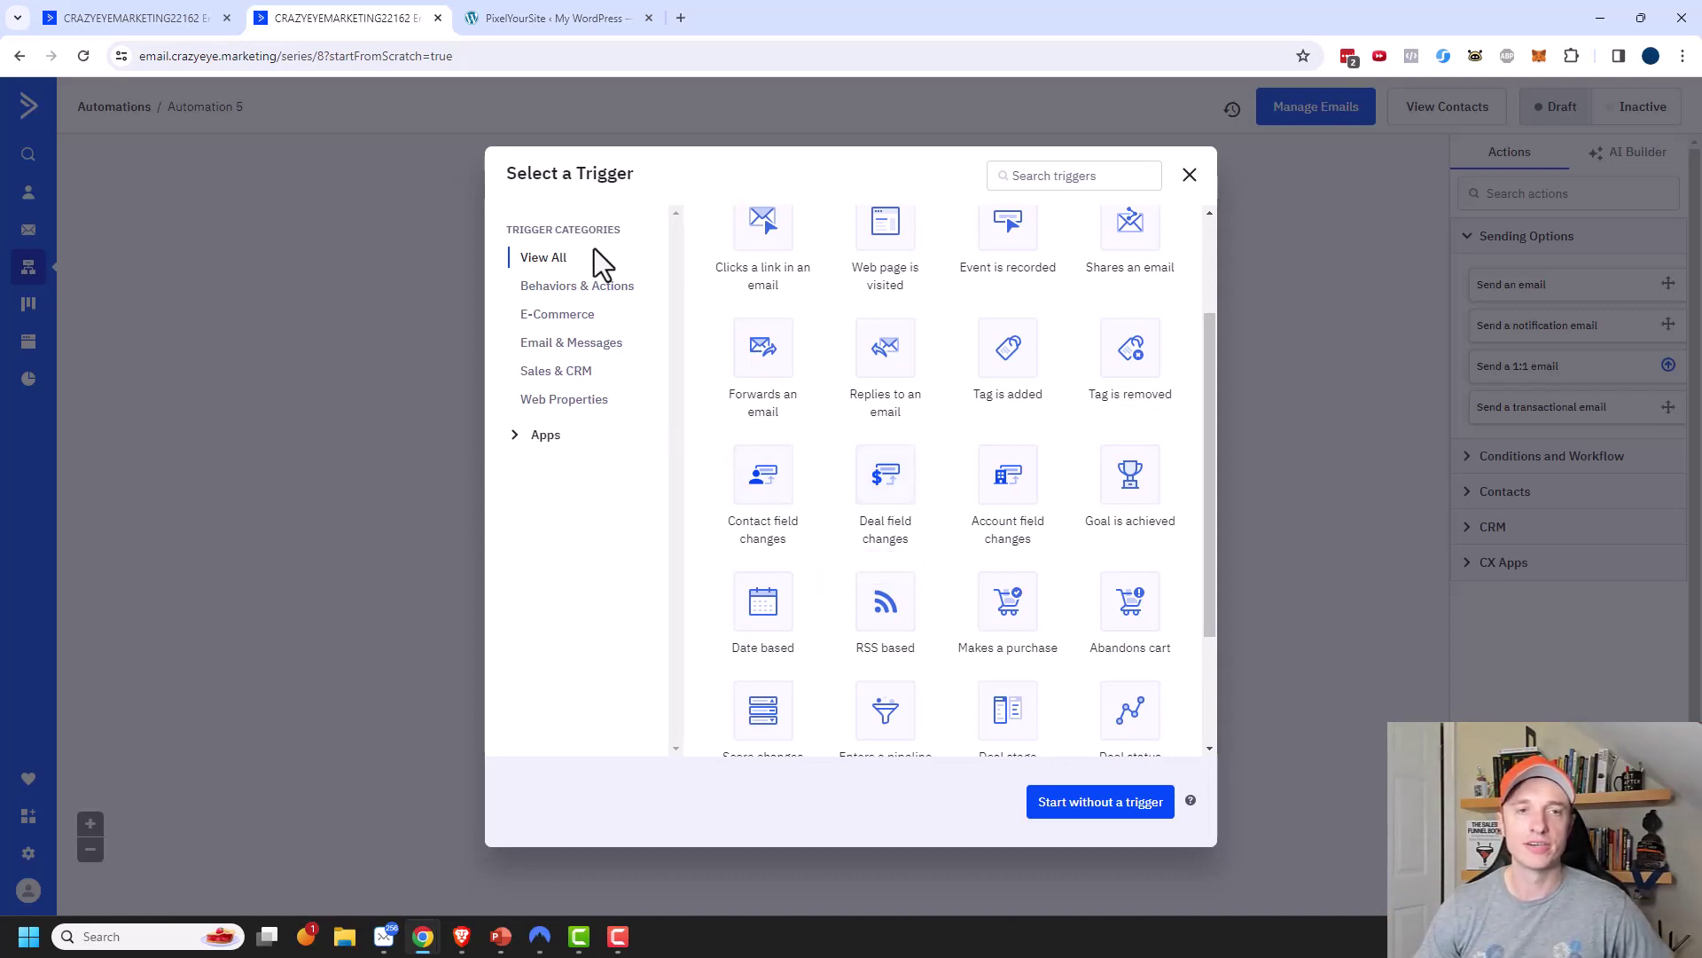
click(568, 293)
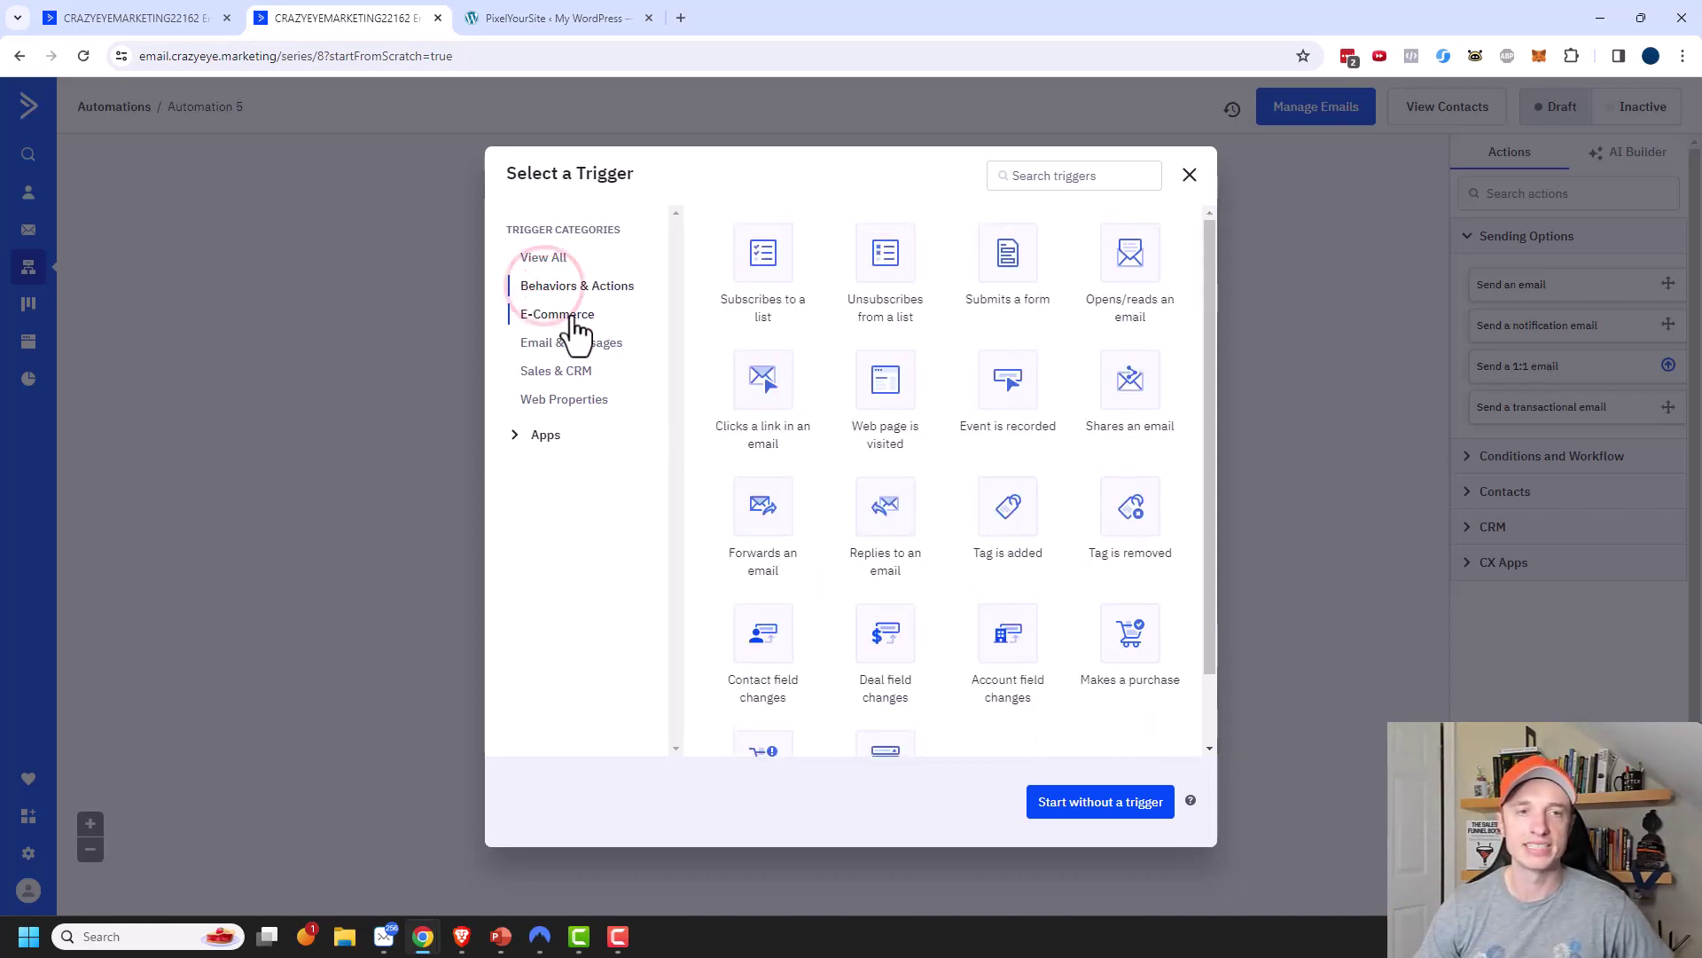
click(572, 315)
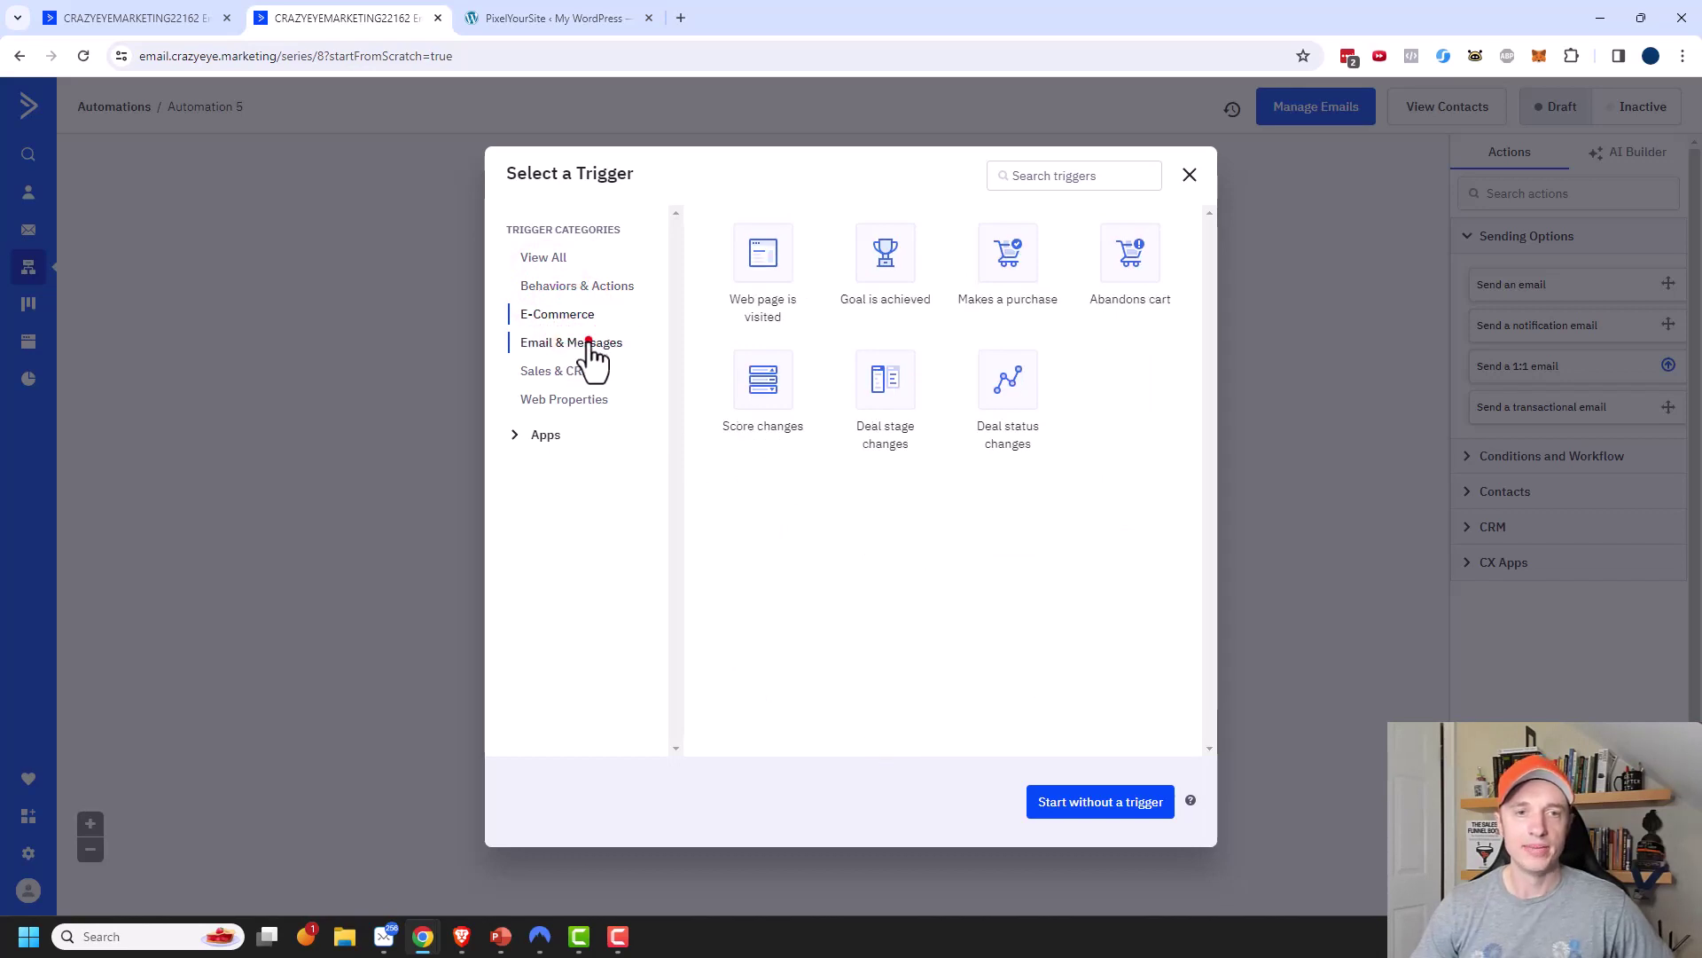
click(589, 342)
click(570, 374)
click(570, 400)
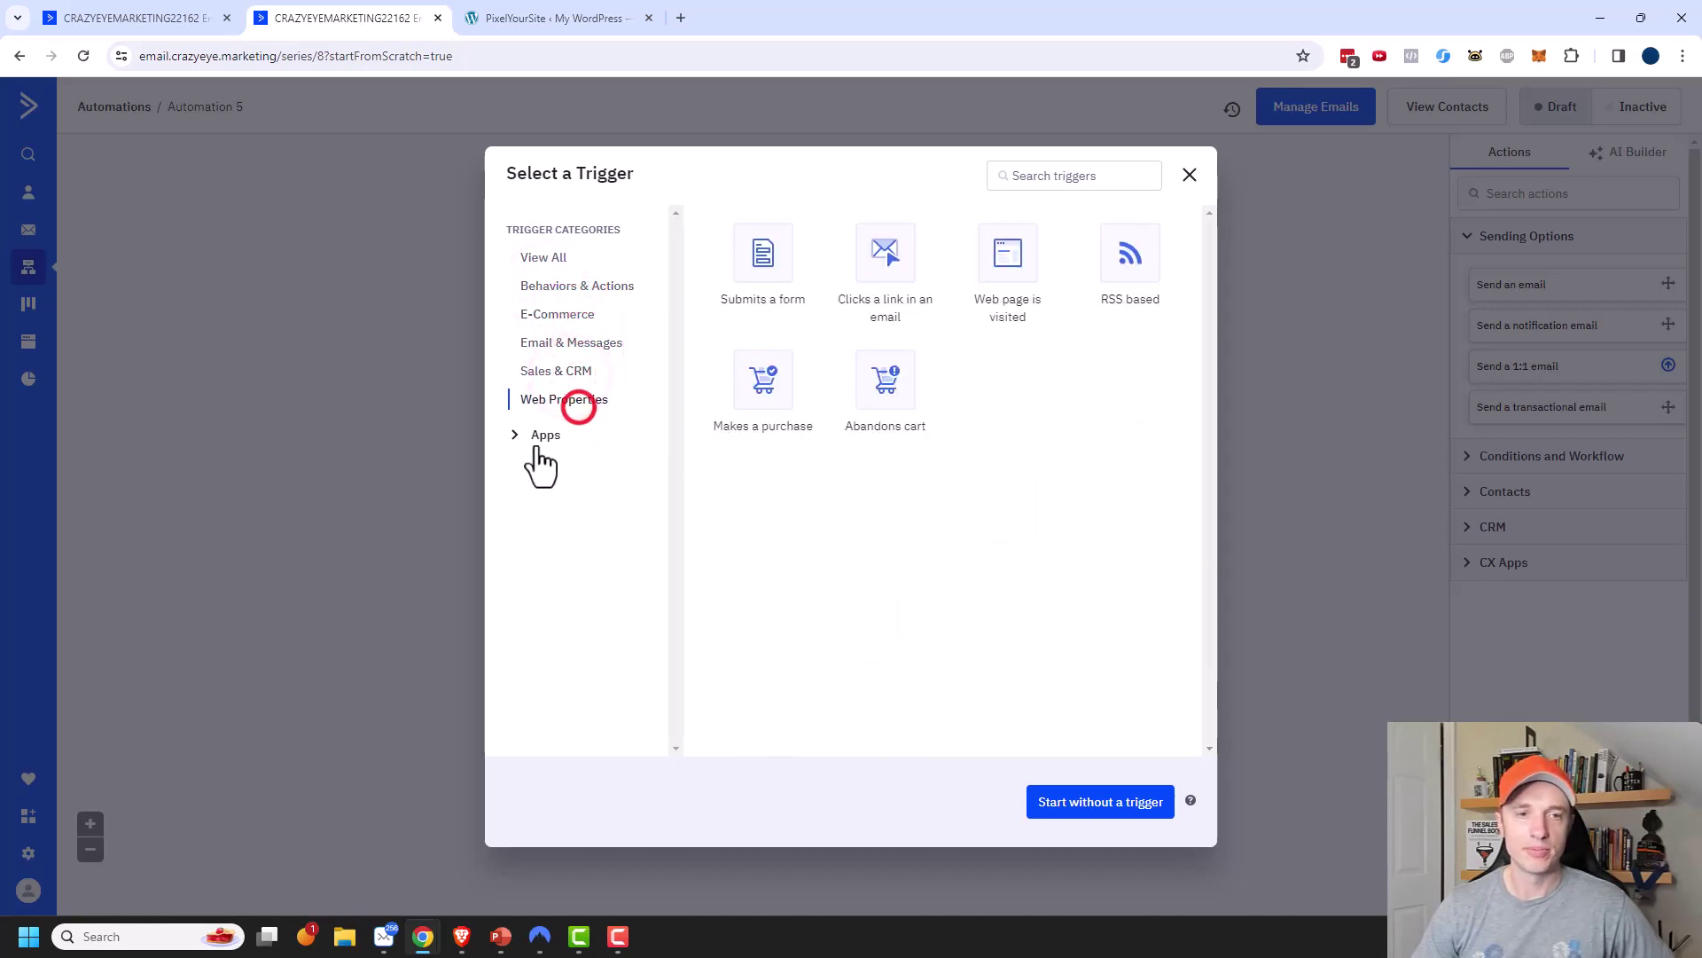
Step: Browse the list of third-party apps that can supply triggers for the automation
click(543, 436)
click(543, 486)
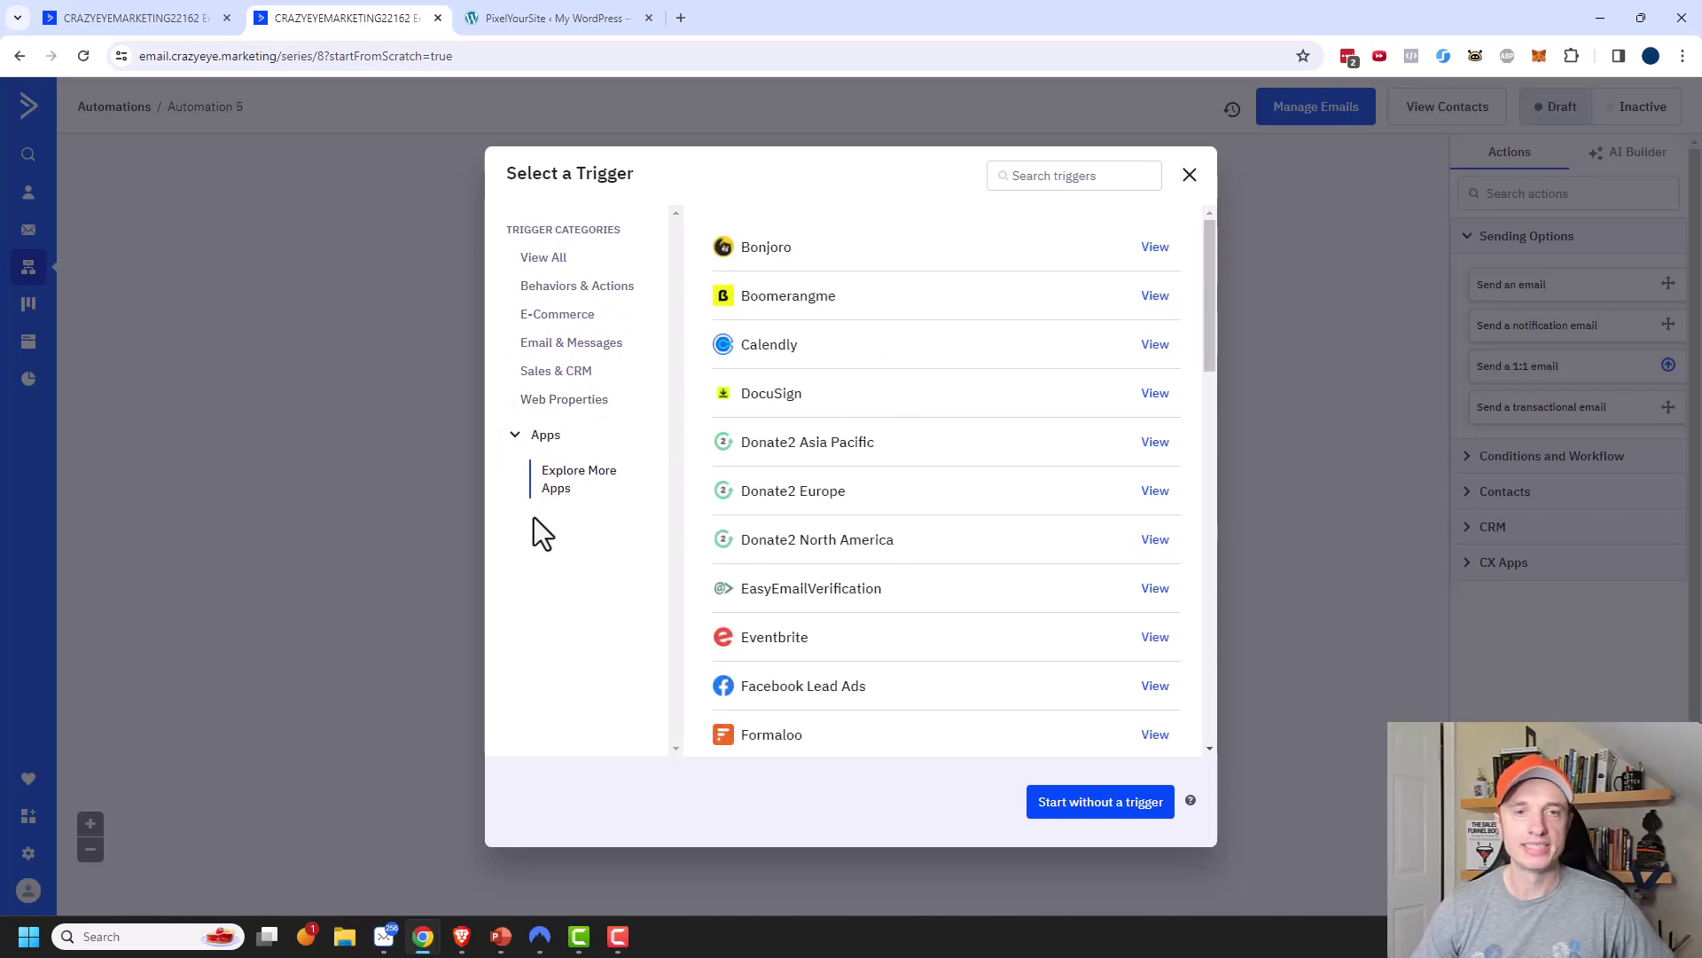
scroll(910, 288, down, 10)
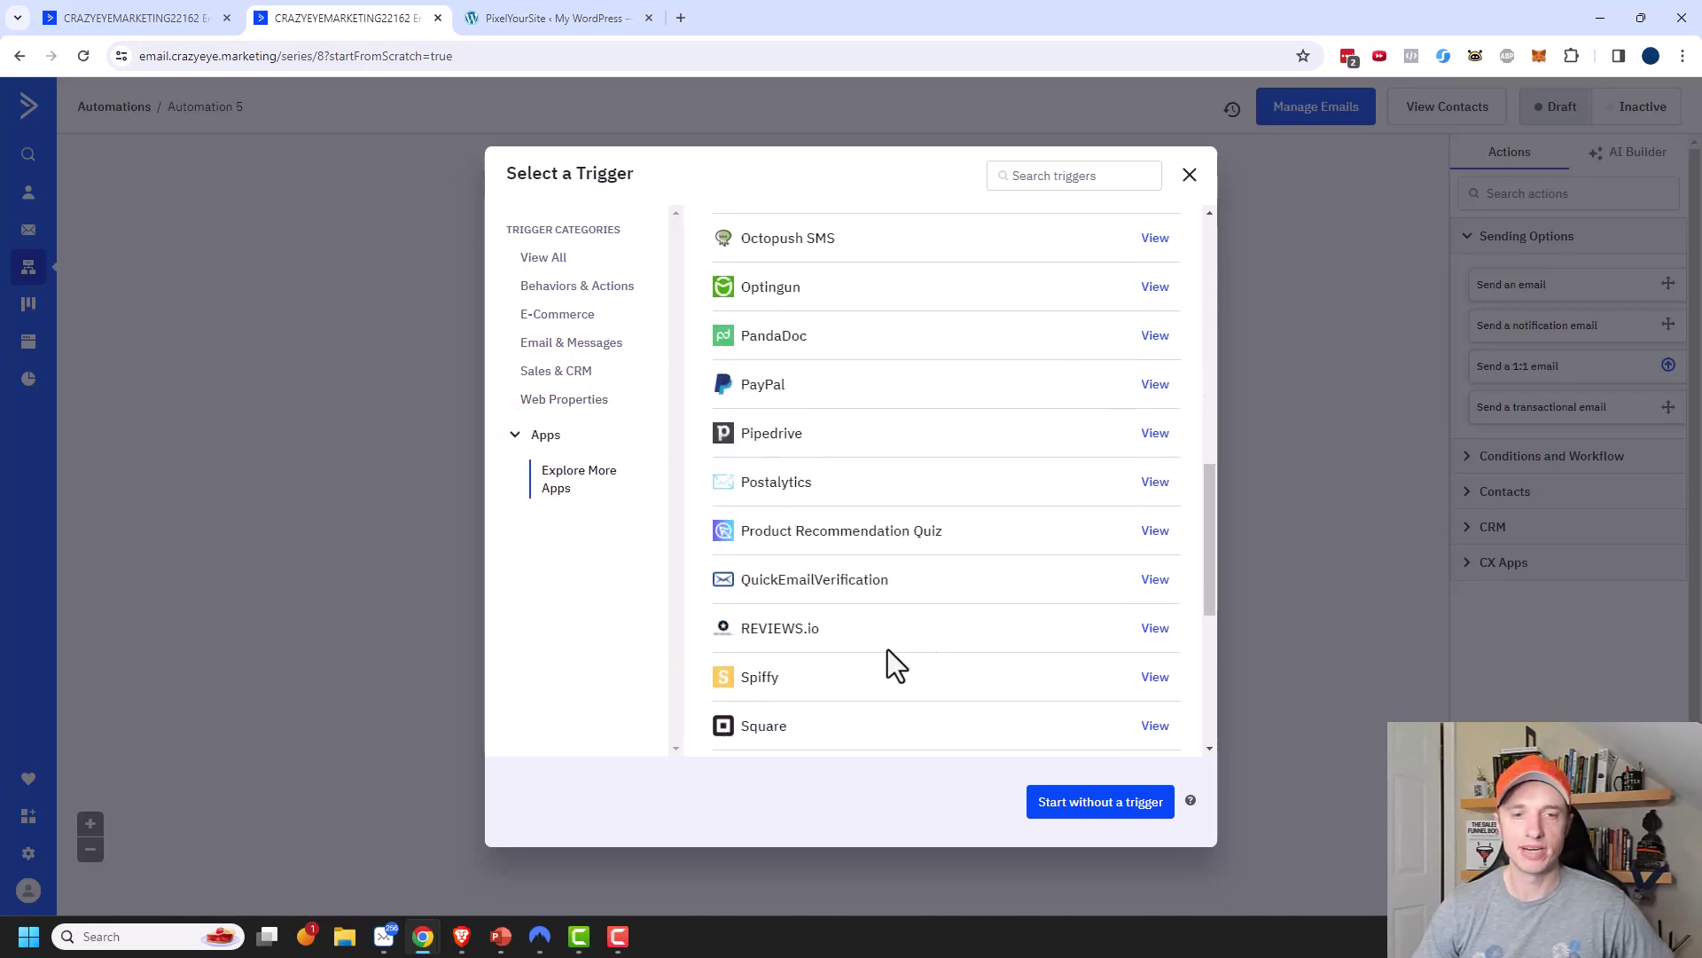
scroll(851, 665, up, 6)
scroll(843, 651, up, 2)
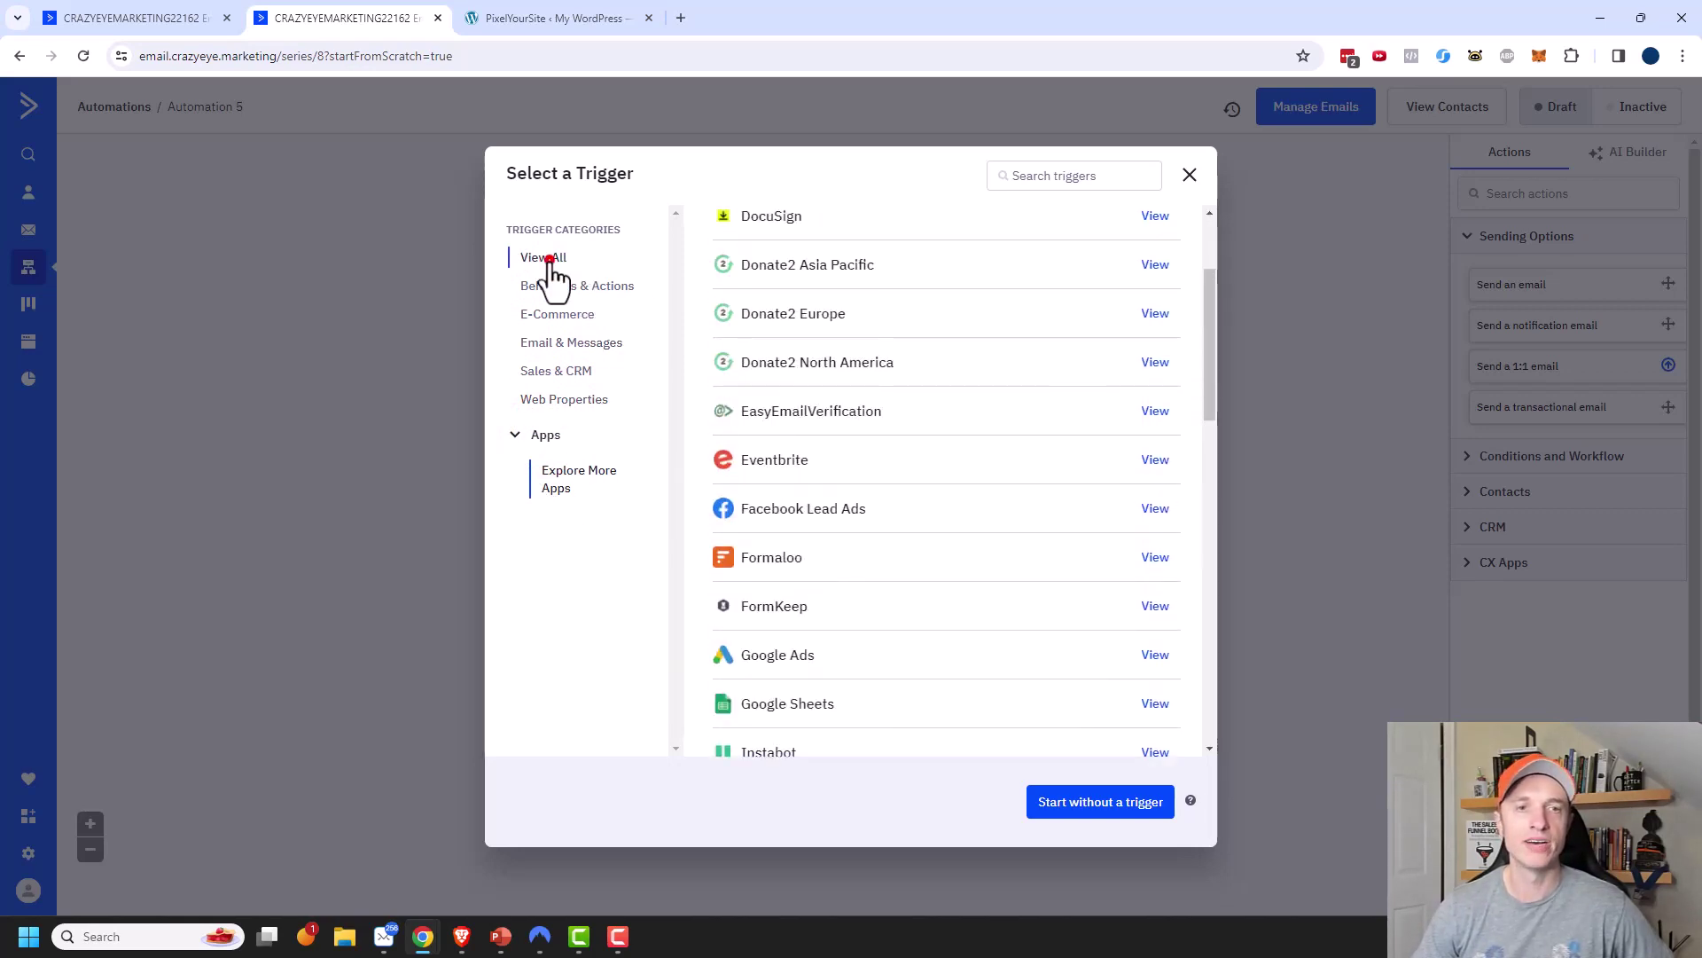
Step: Choose the "Subscribes to a list" trigger for the Crazy Eye Marketing list and leave it running Once
click(548, 259)
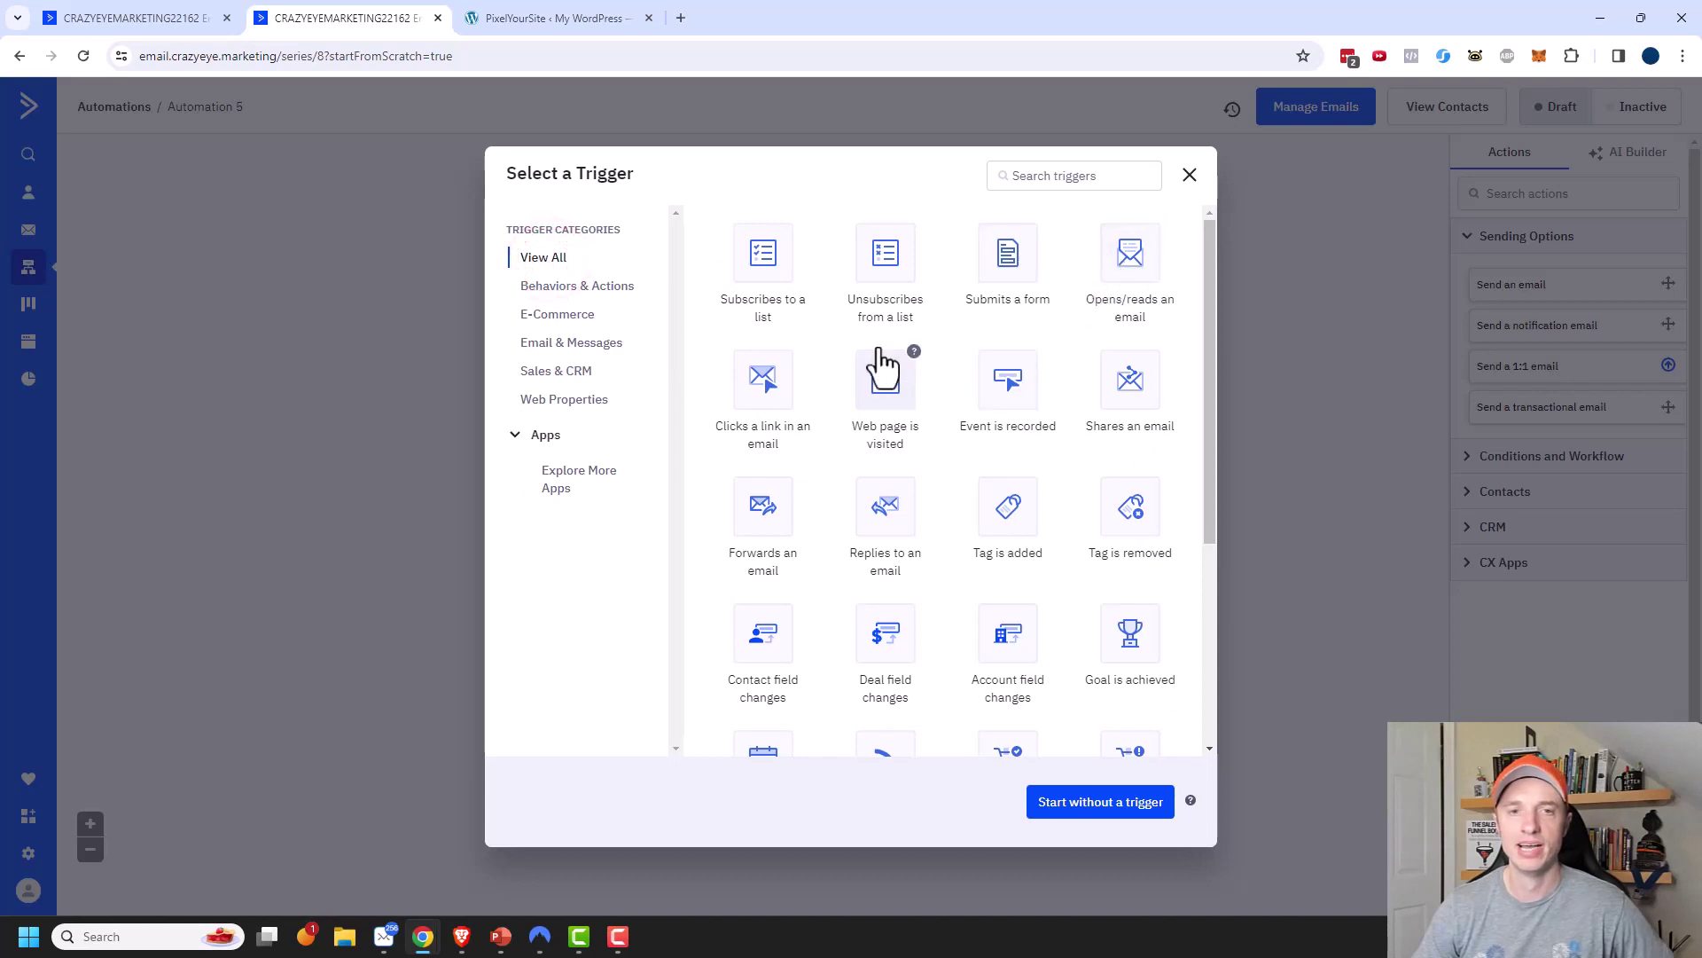
click(764, 266)
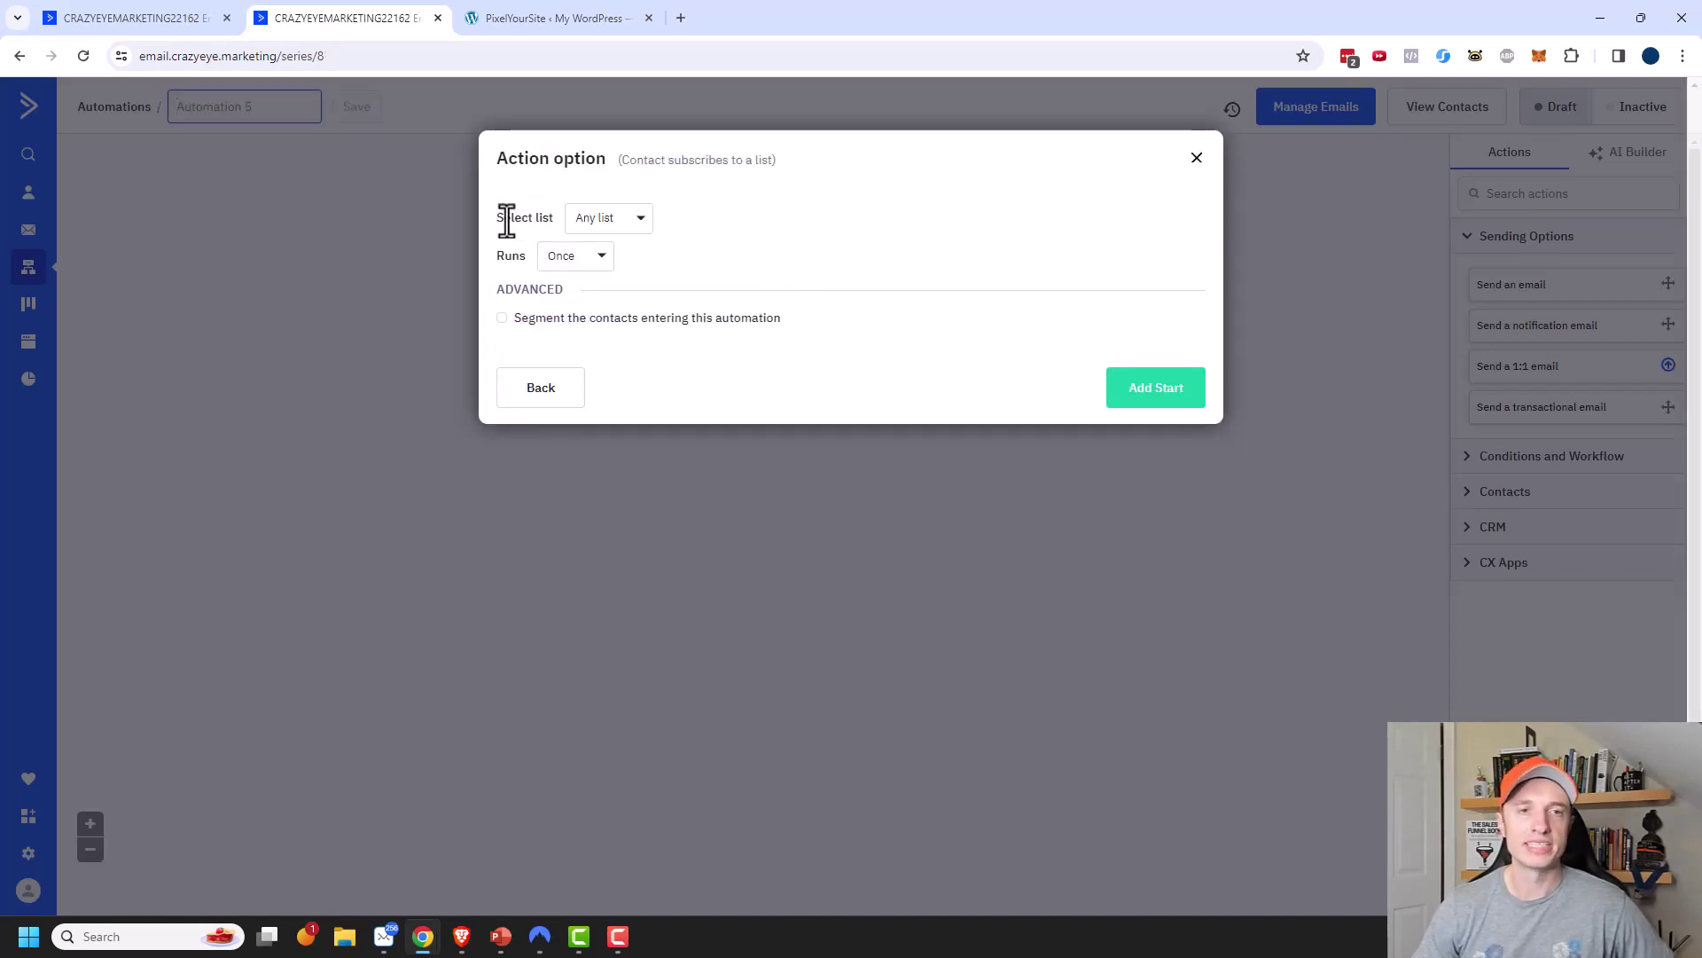
click(599, 227)
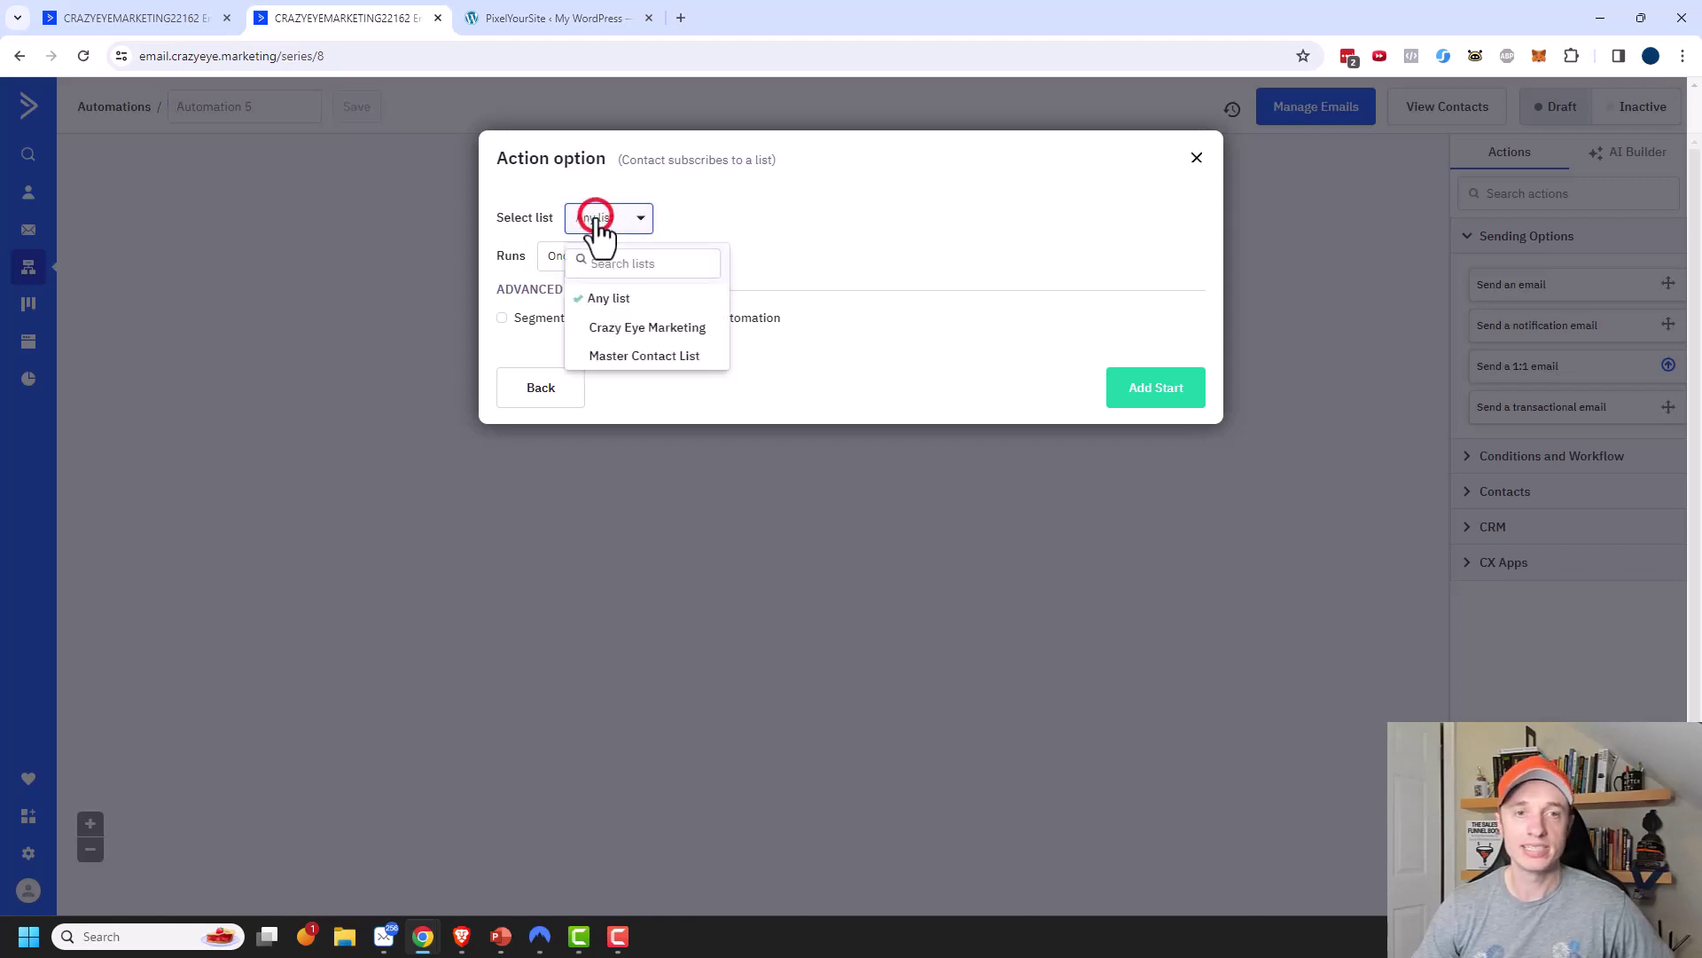
click(638, 330)
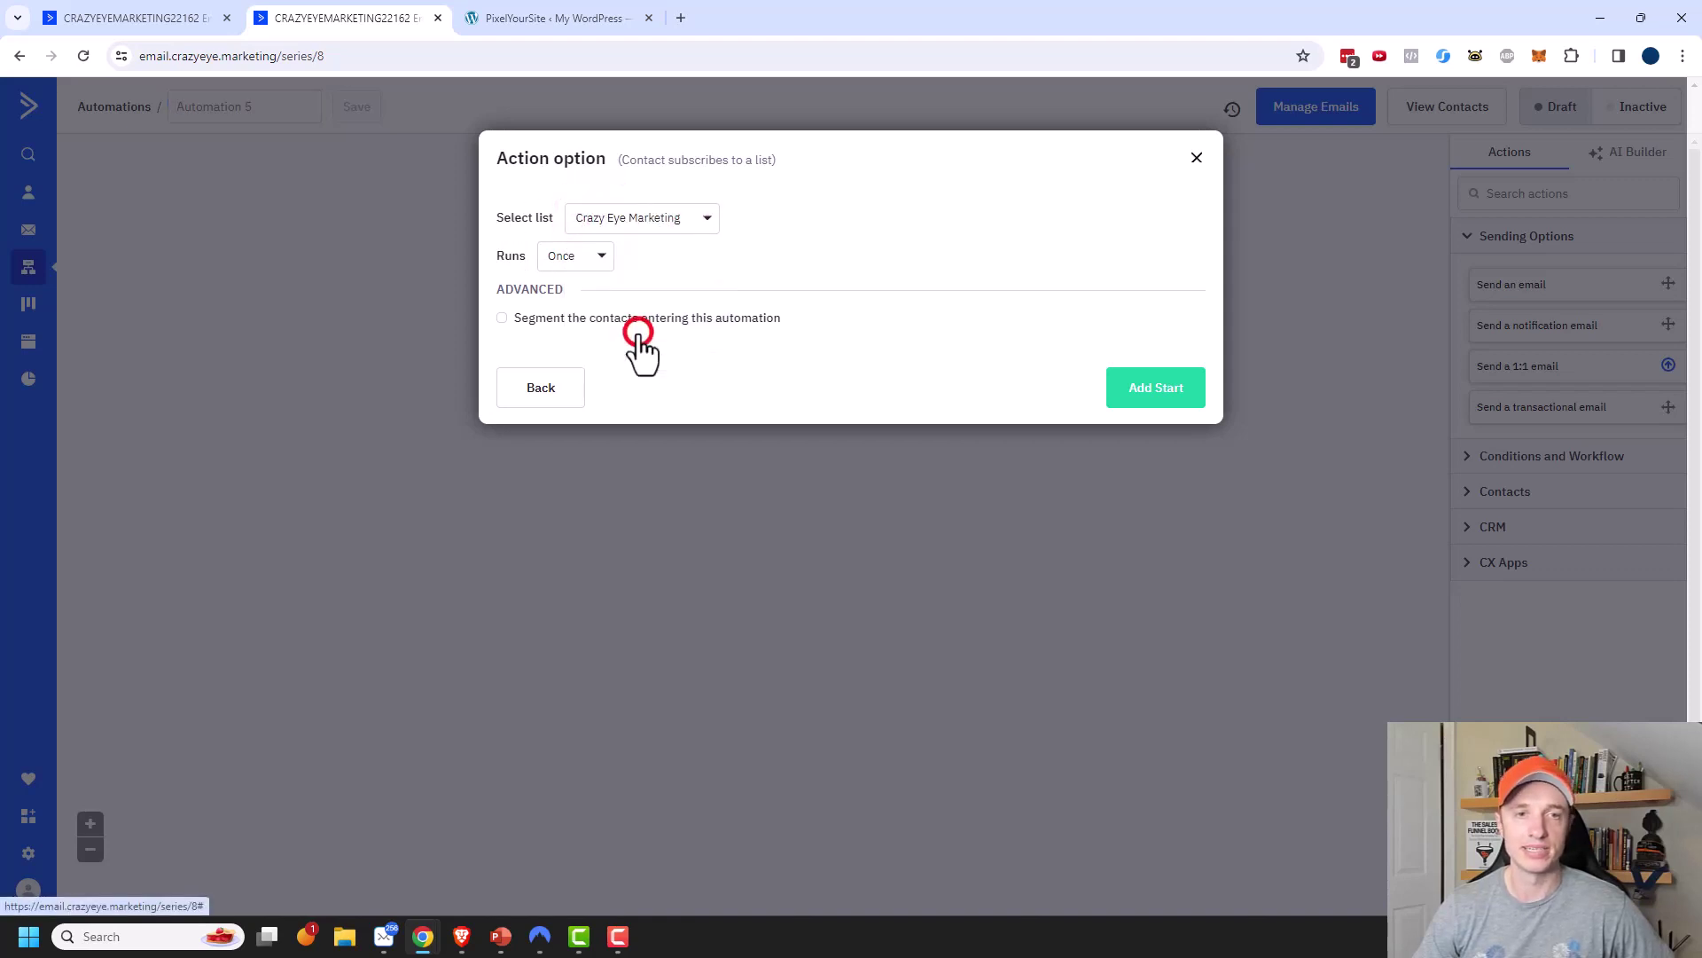
click(614, 252)
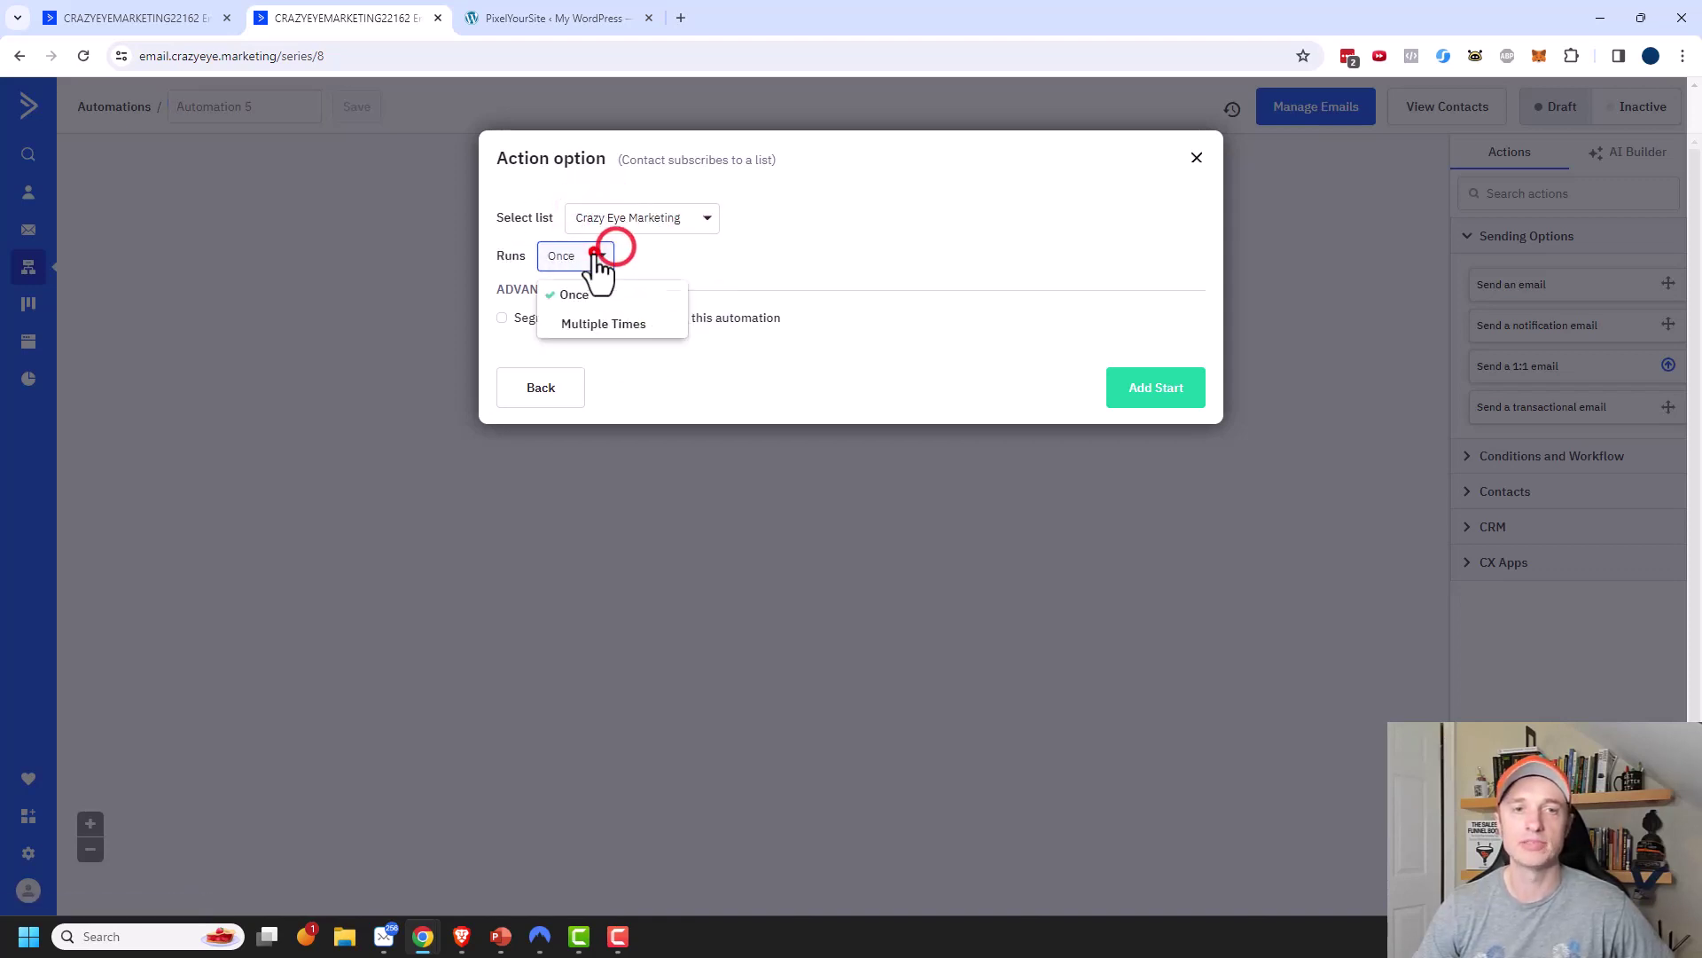
click(708, 251)
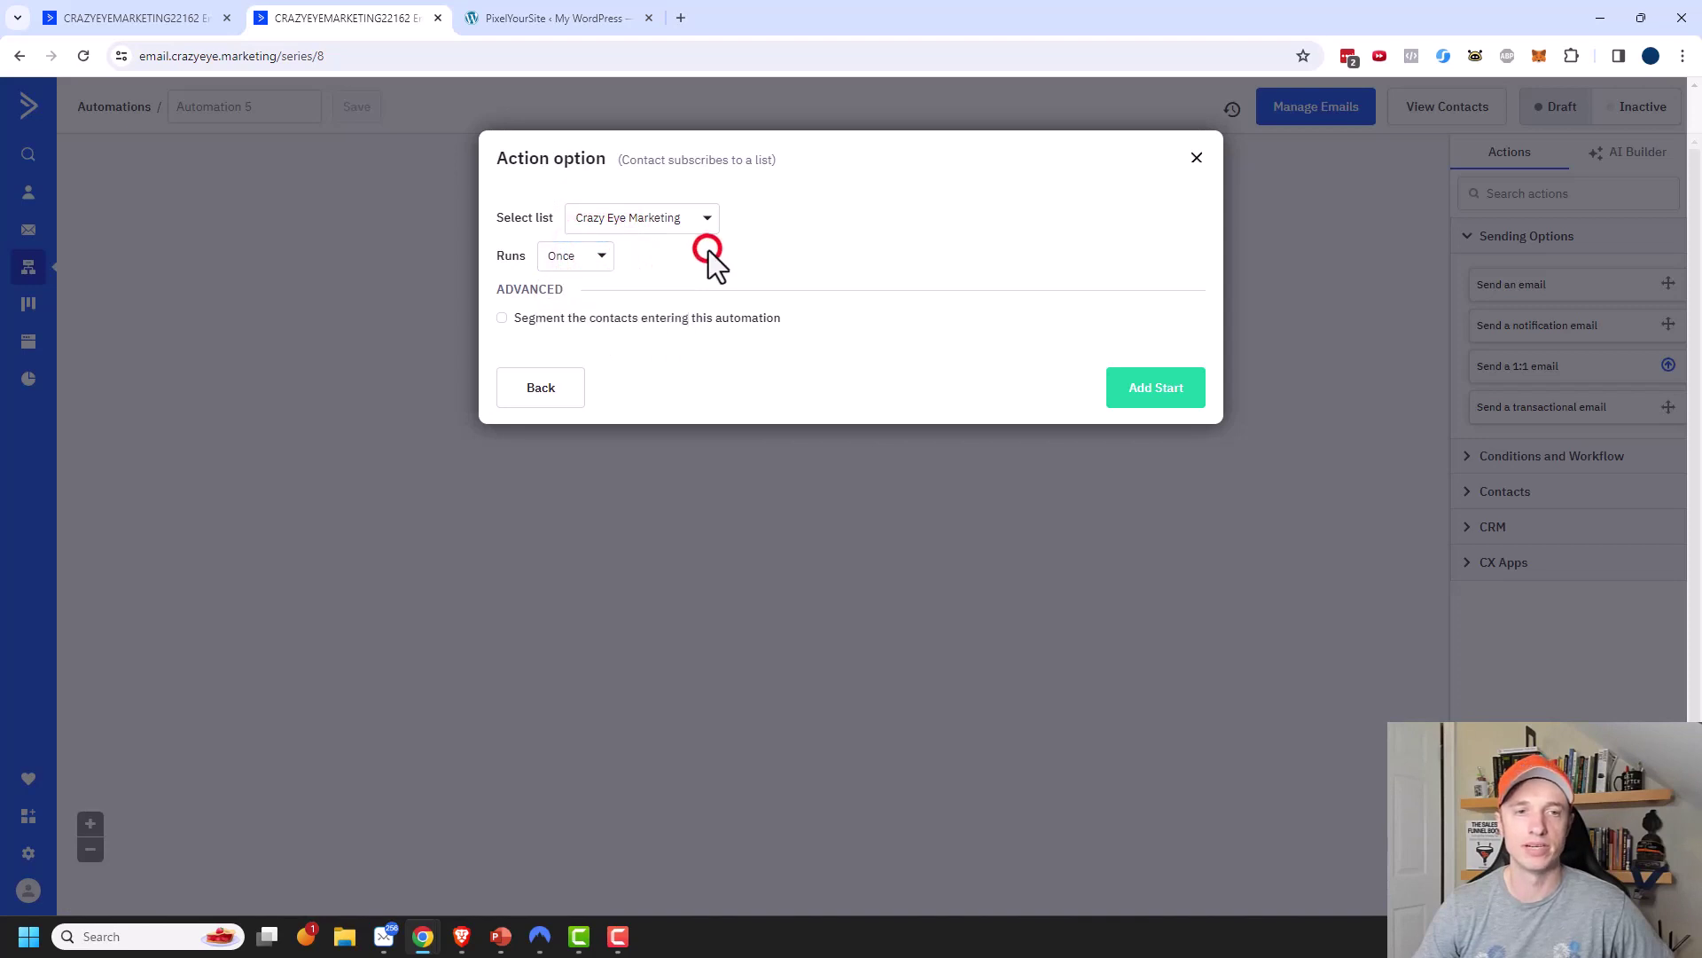
Step: Segment the contacts entering the automation to those where Tag Does not exist Buyer, and add this start trigger without adding an action
click(585, 320)
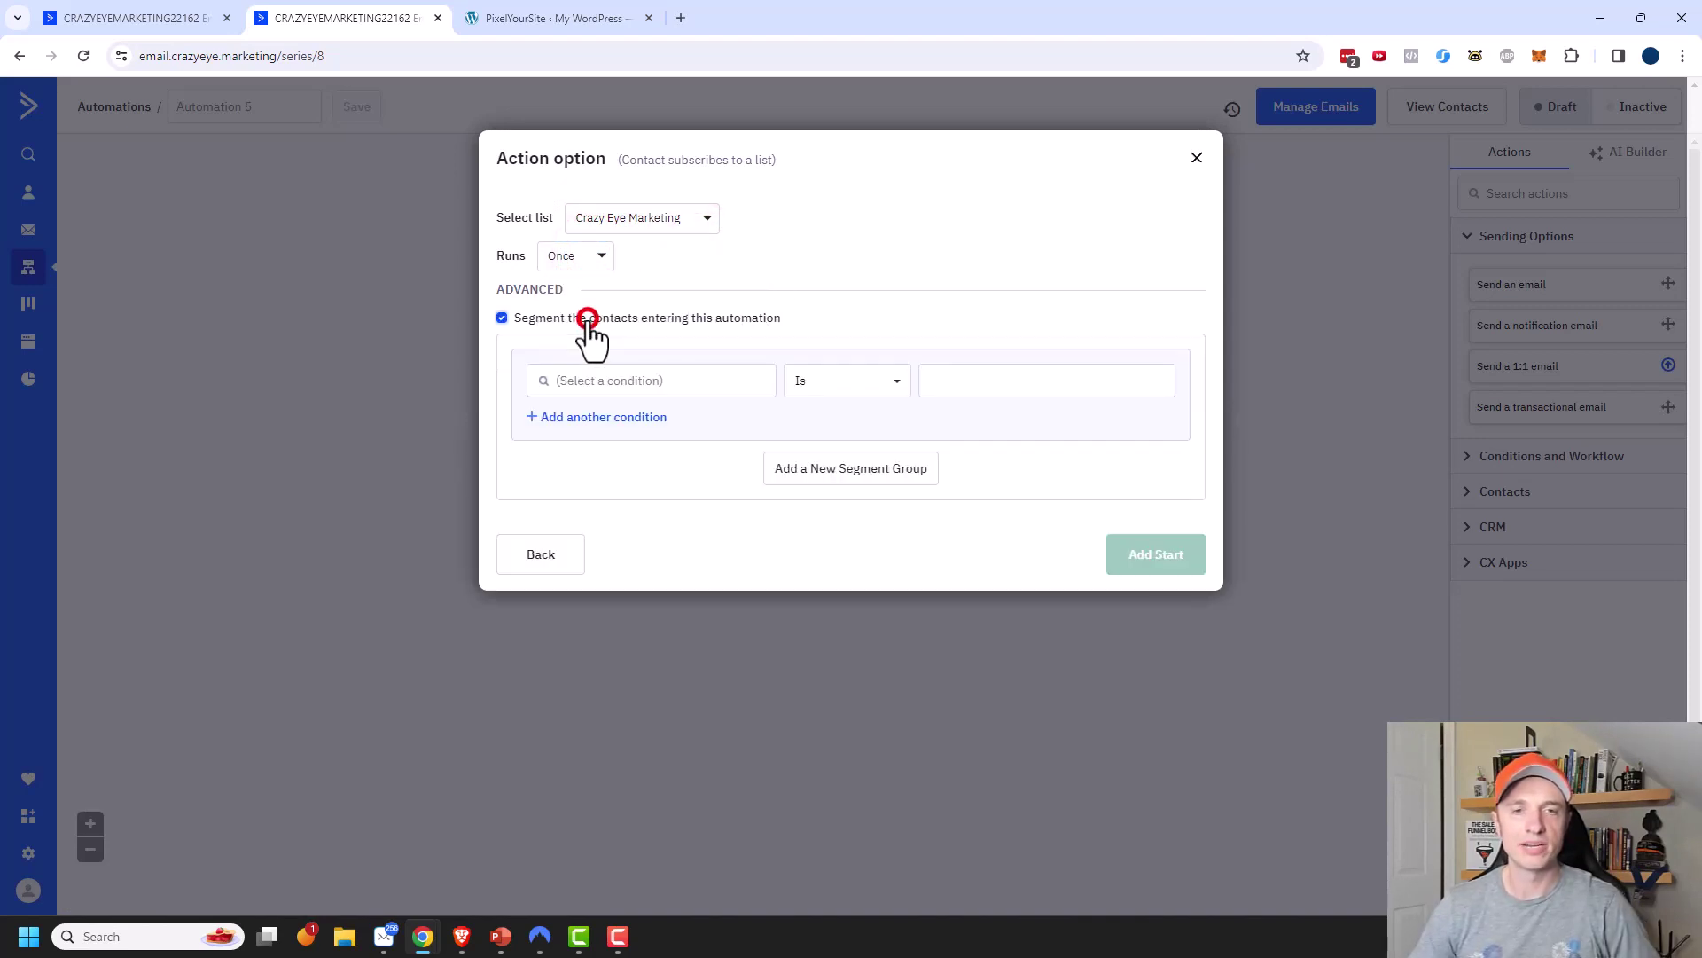
click(707, 383)
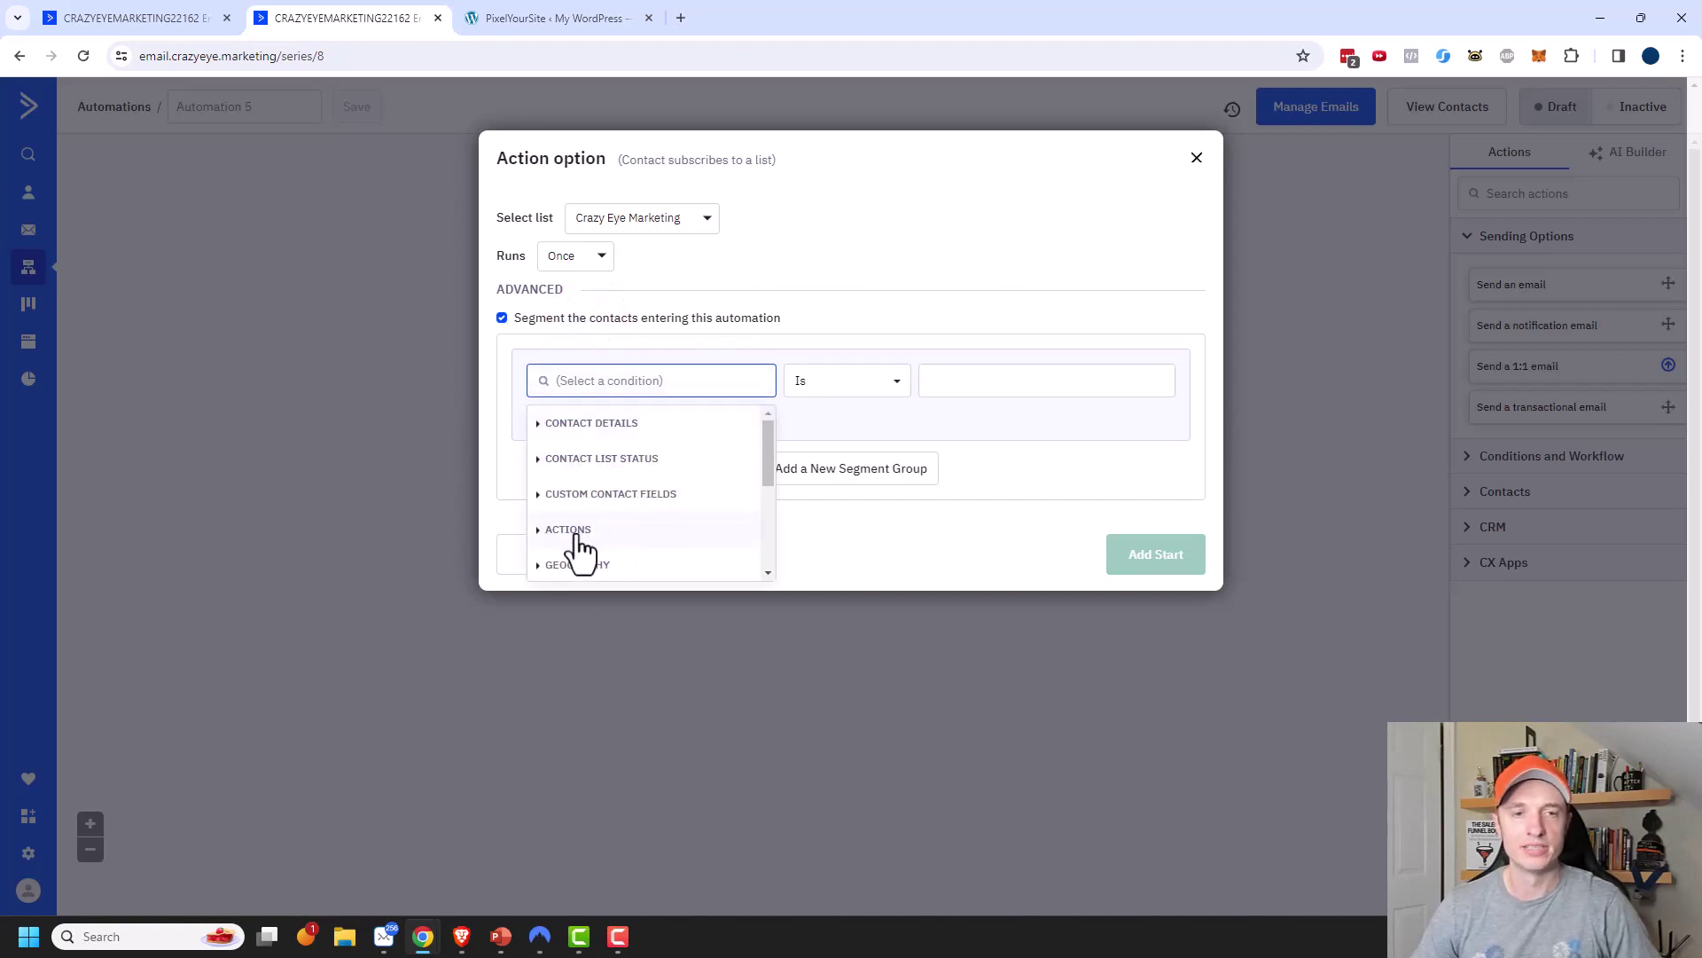
text(tag)
click(608, 427)
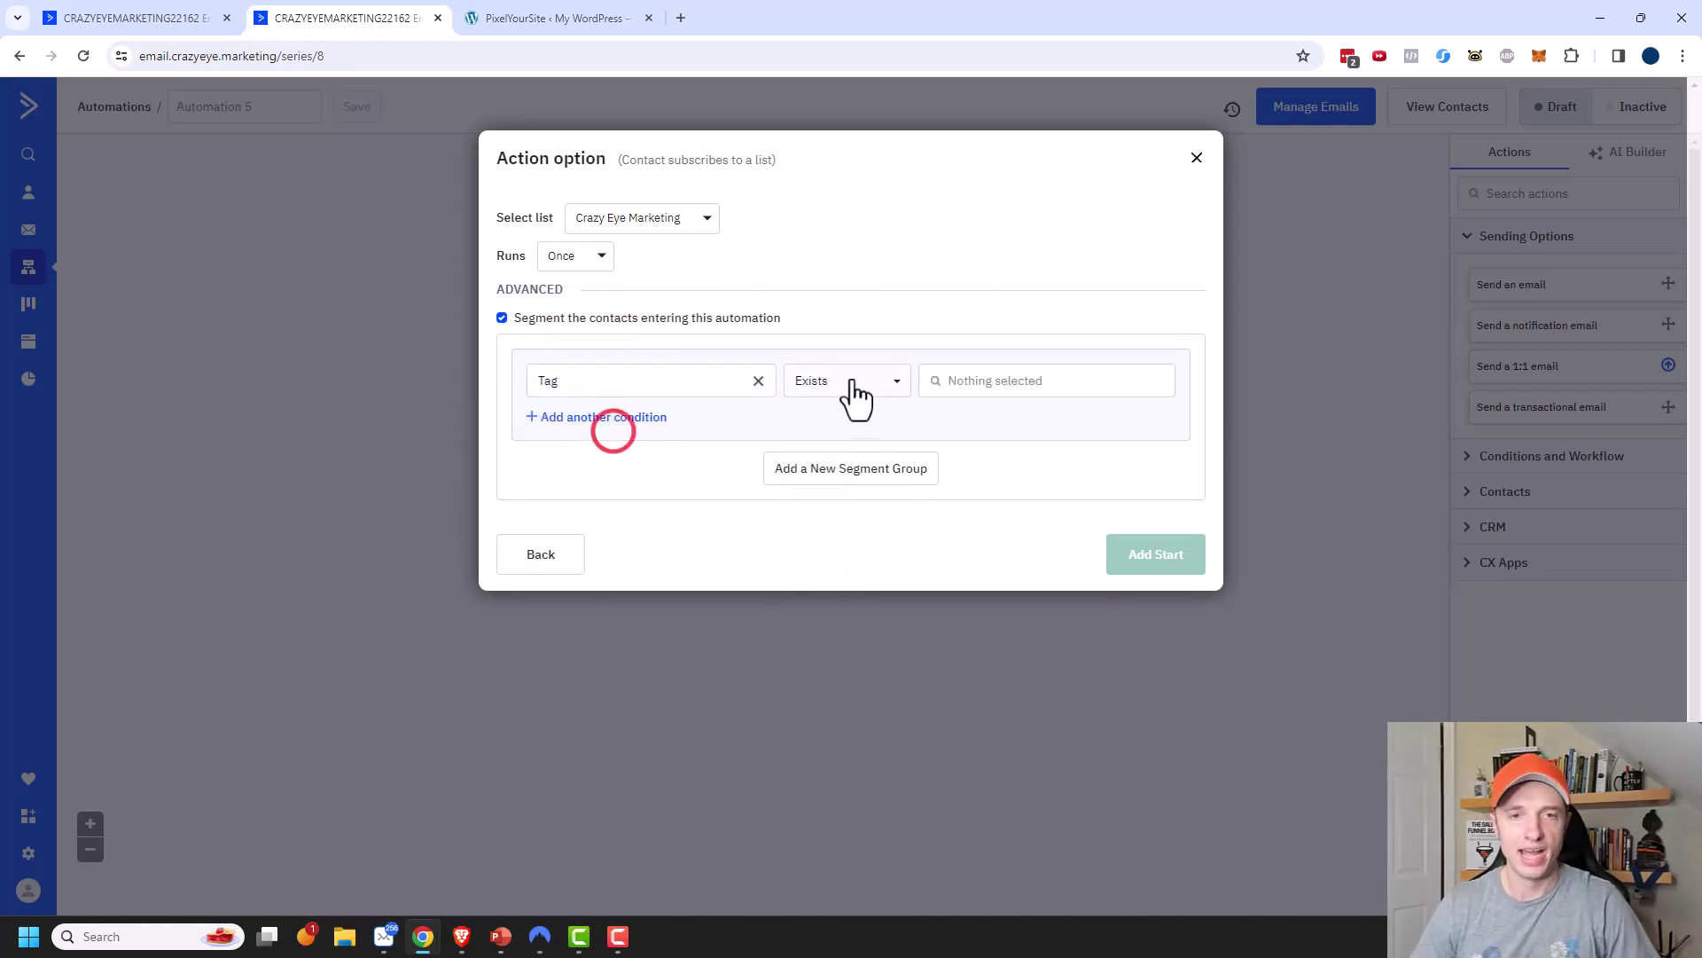
click(850, 381)
click(860, 461)
click(1041, 382)
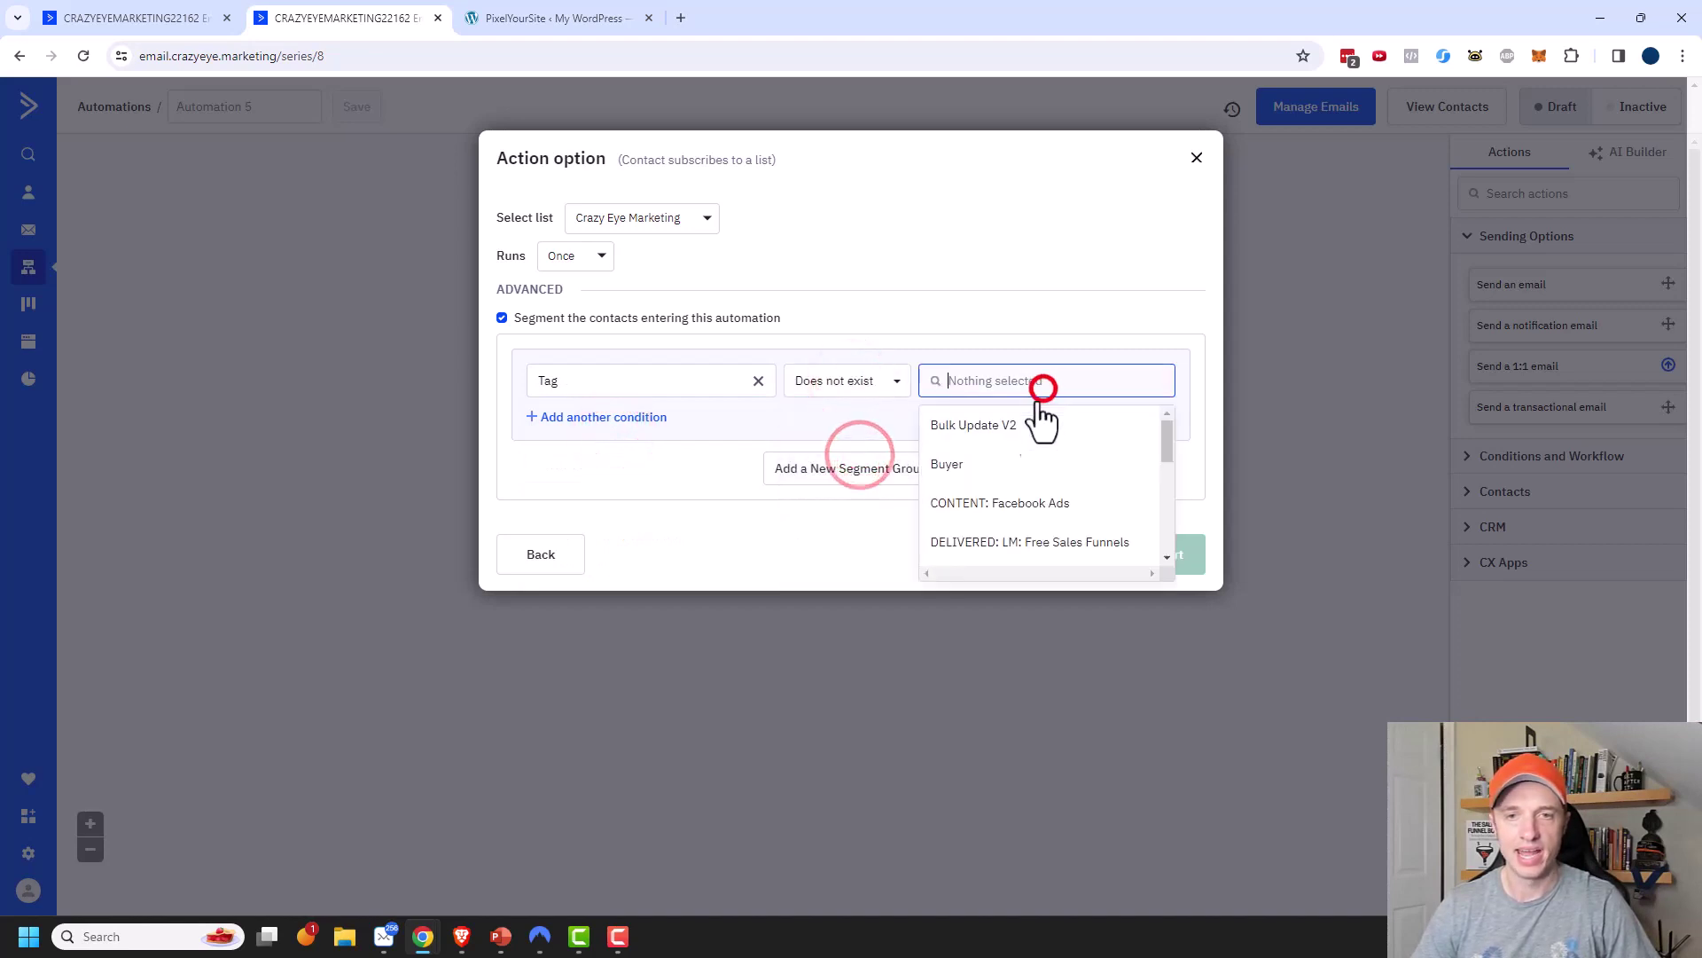
click(986, 458)
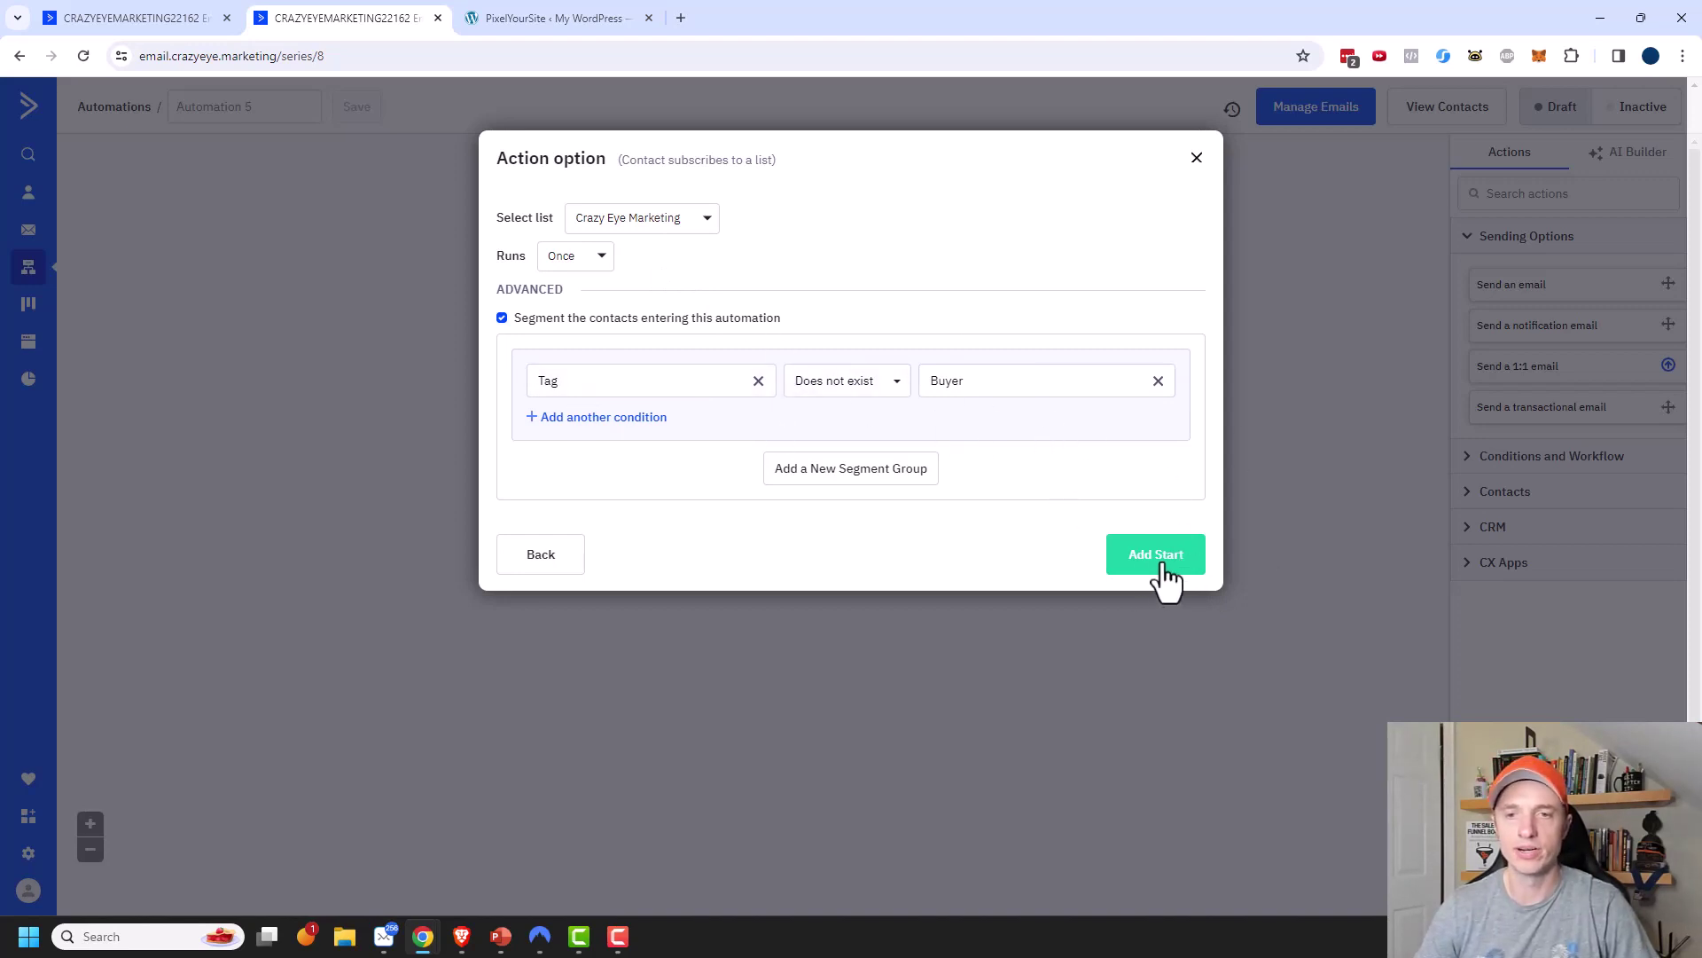
click(1162, 563)
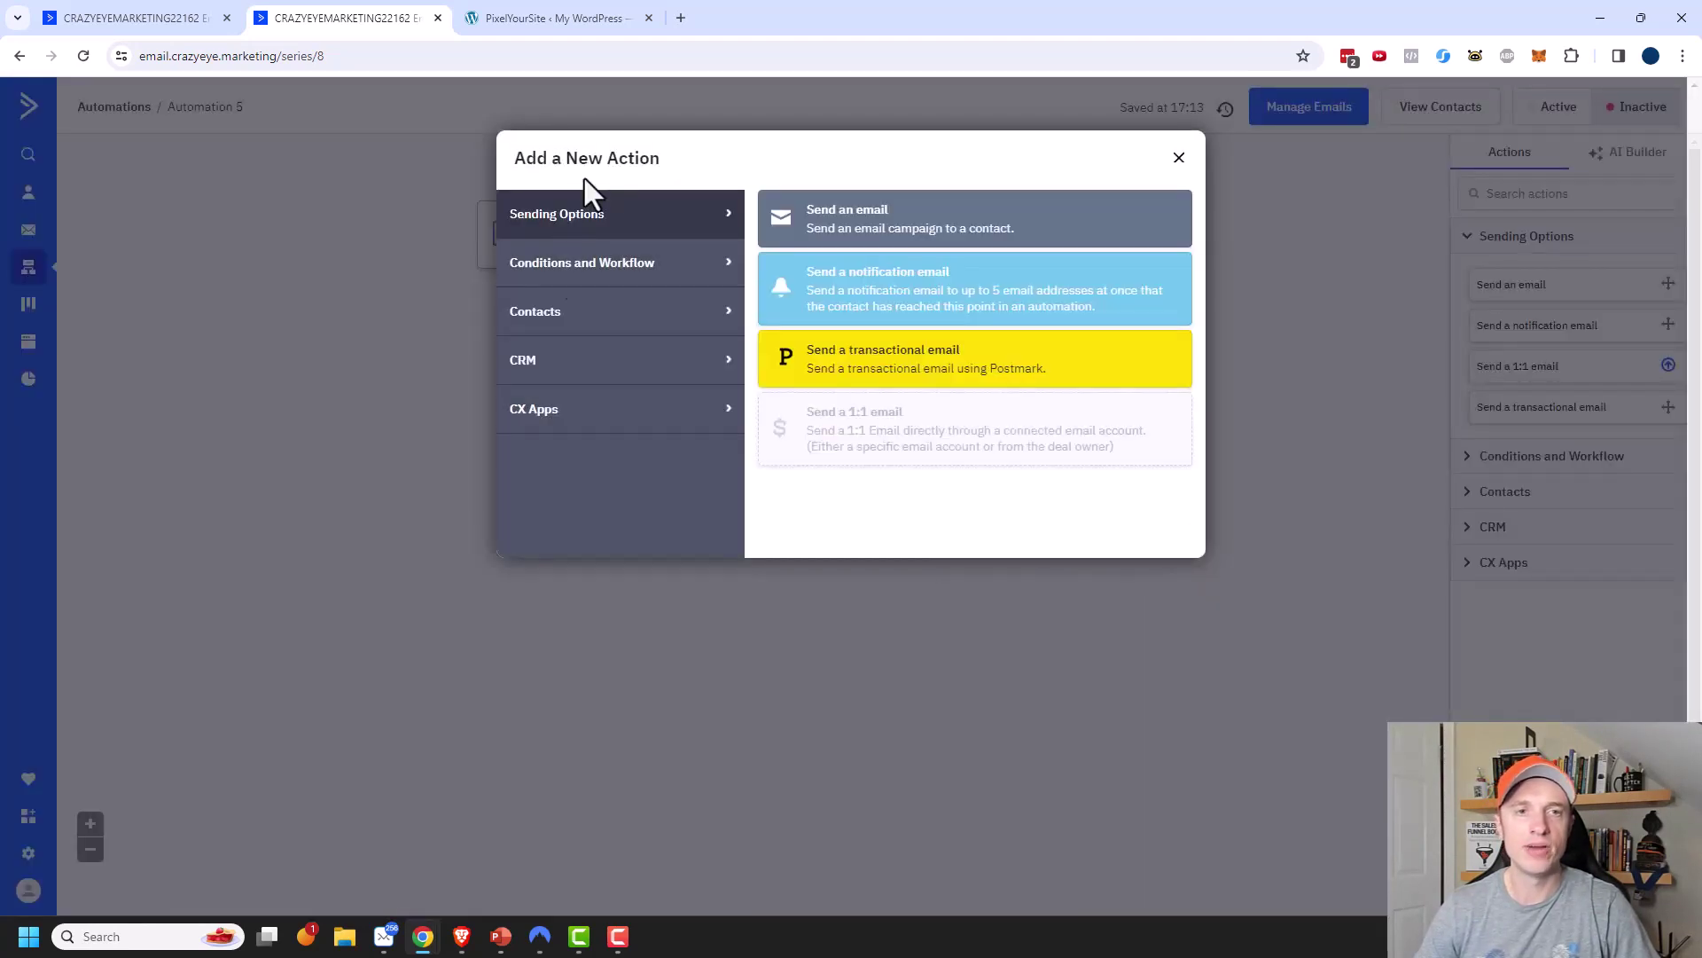
click(1179, 158)
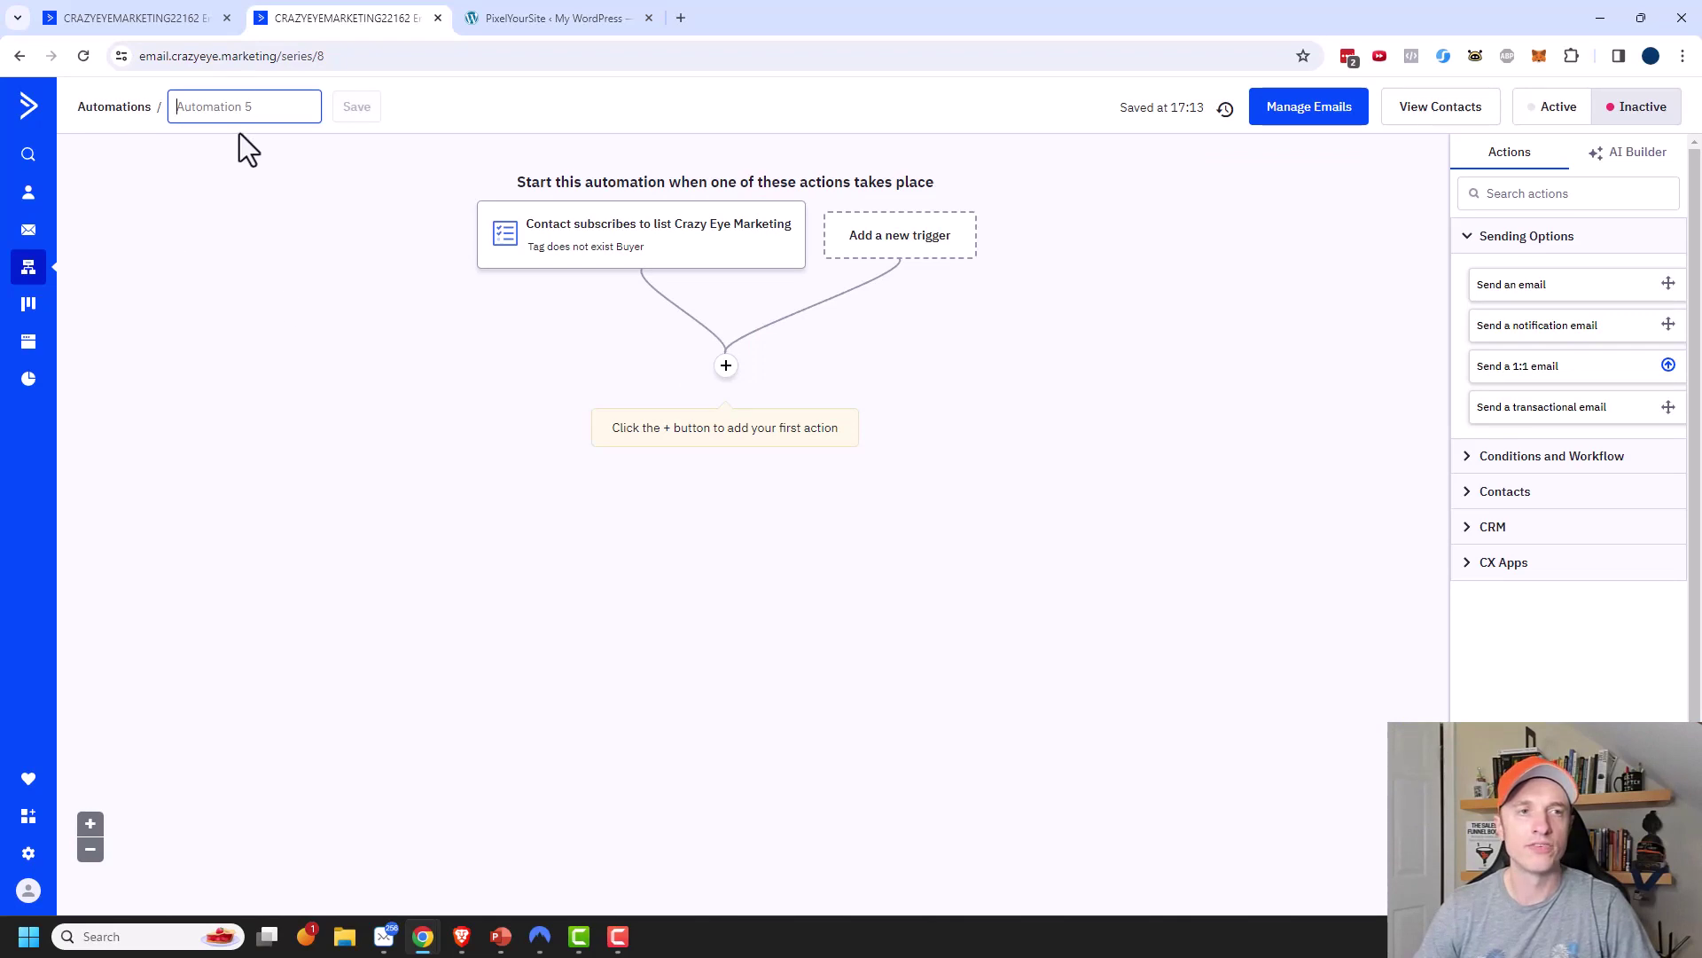
Step: Rename the automation as Example Automation
click(247, 107)
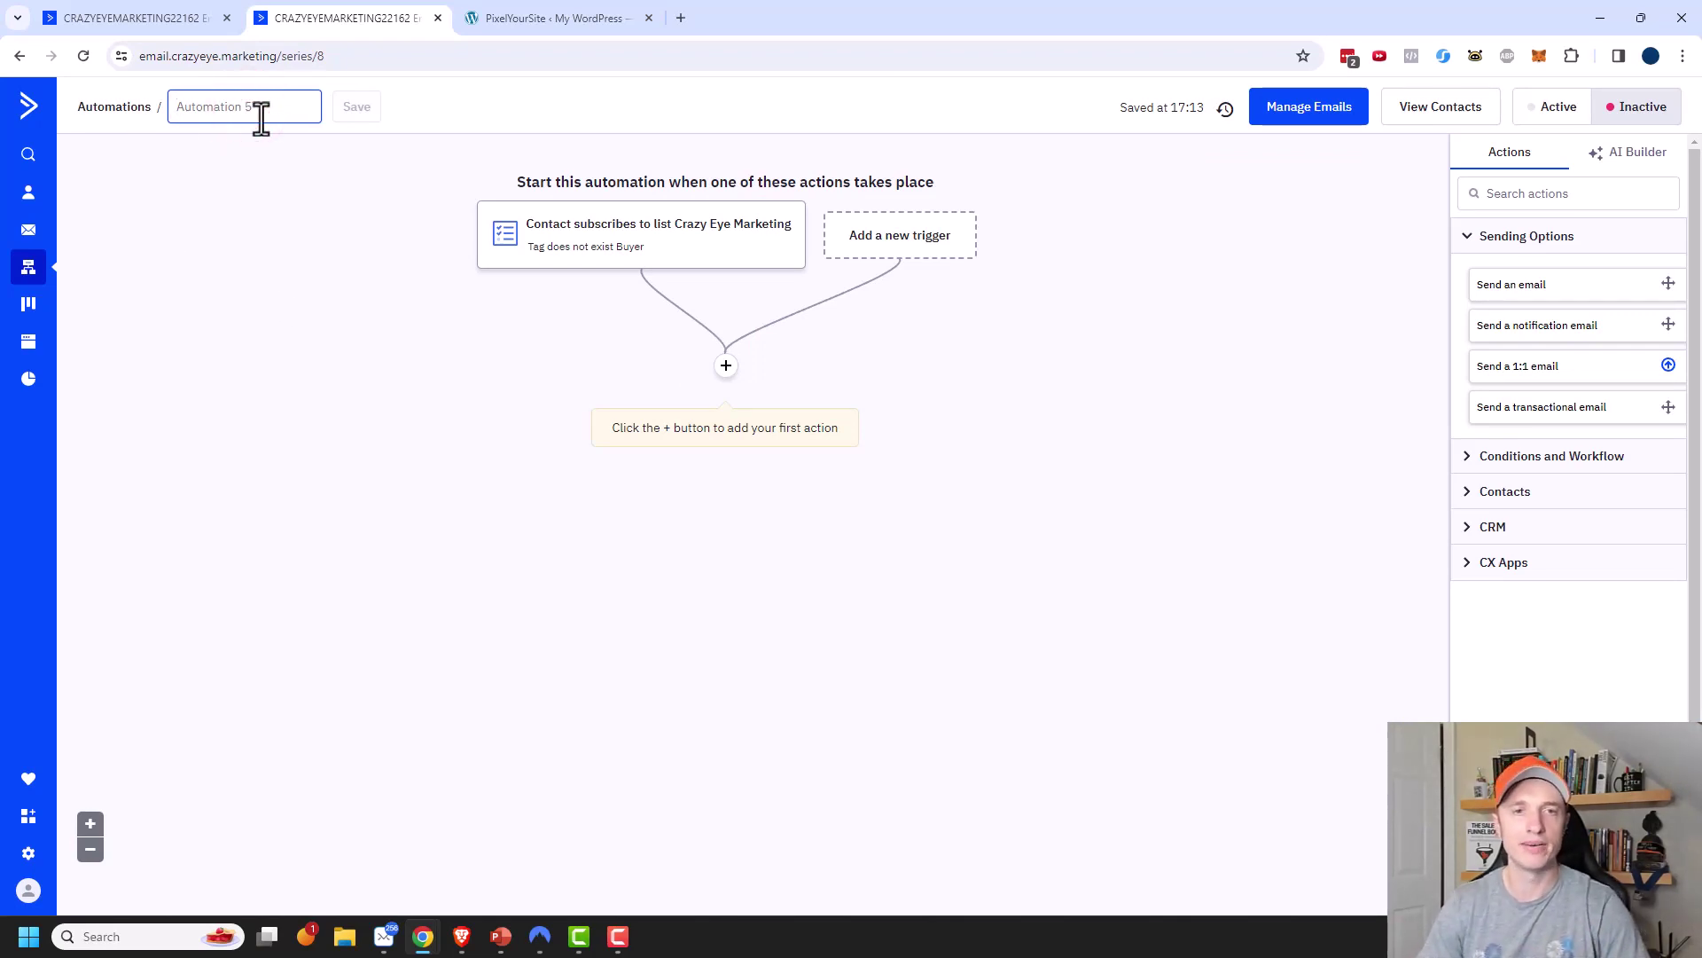
text(Example Automation)
click(396, 117)
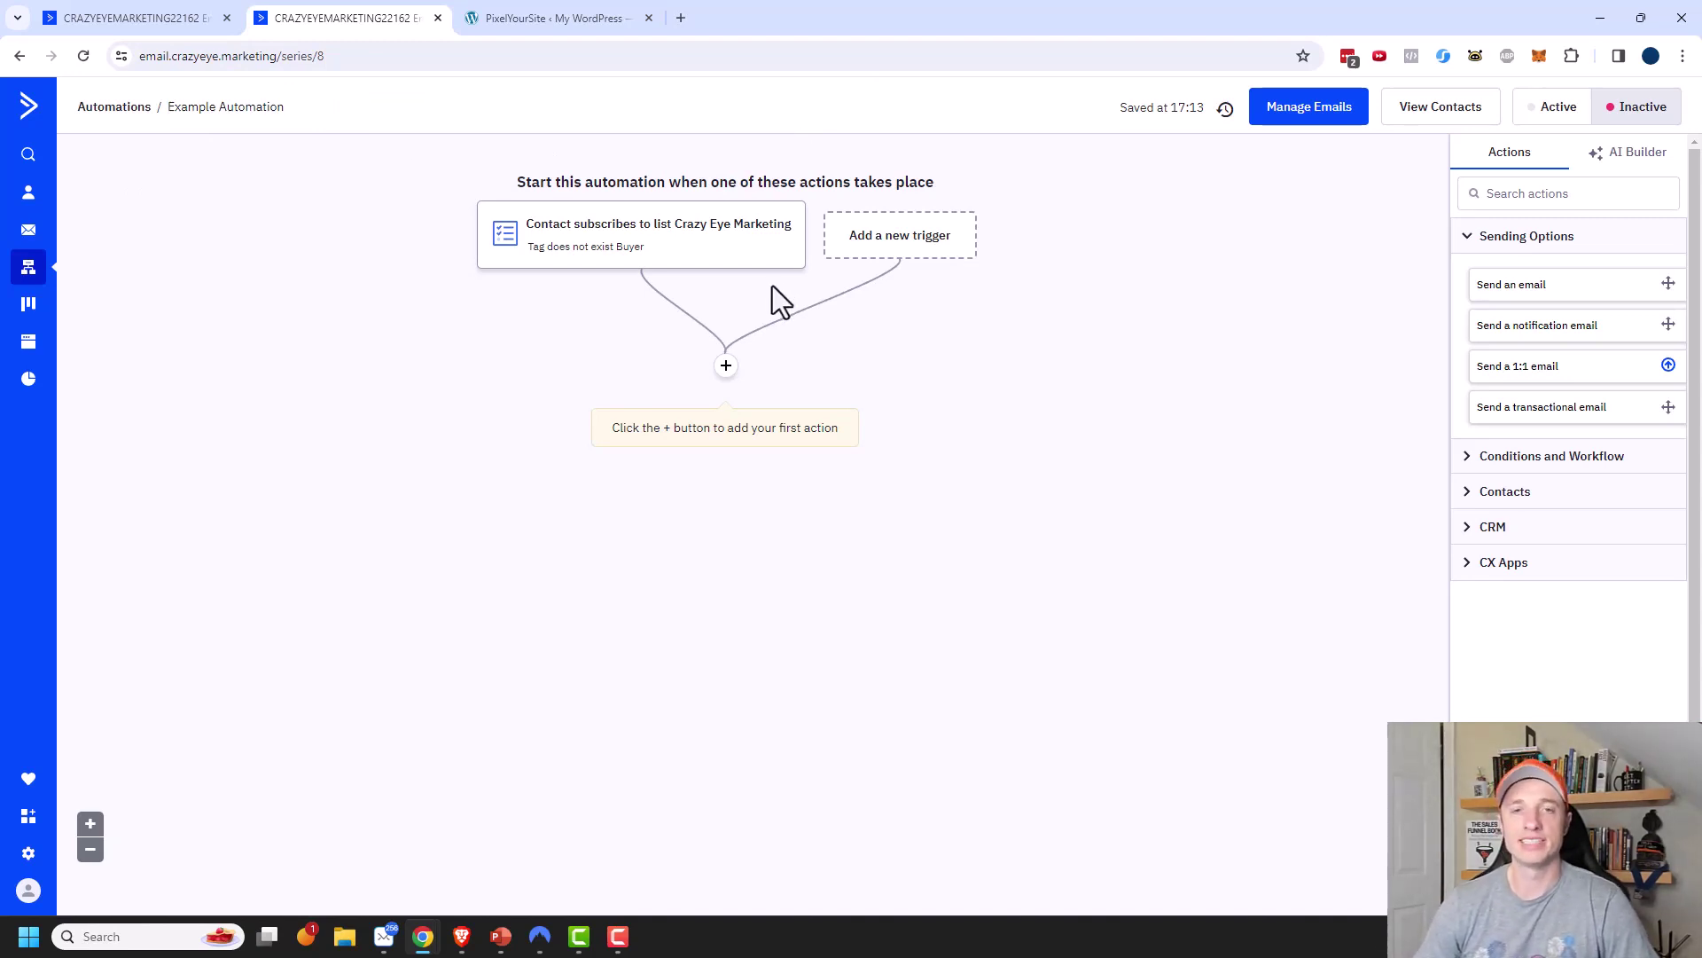
Step: Remove the contact segmentation from the Crazy Eye Marketing list subscription trigger and save the trigger
mouse_move(581, 253)
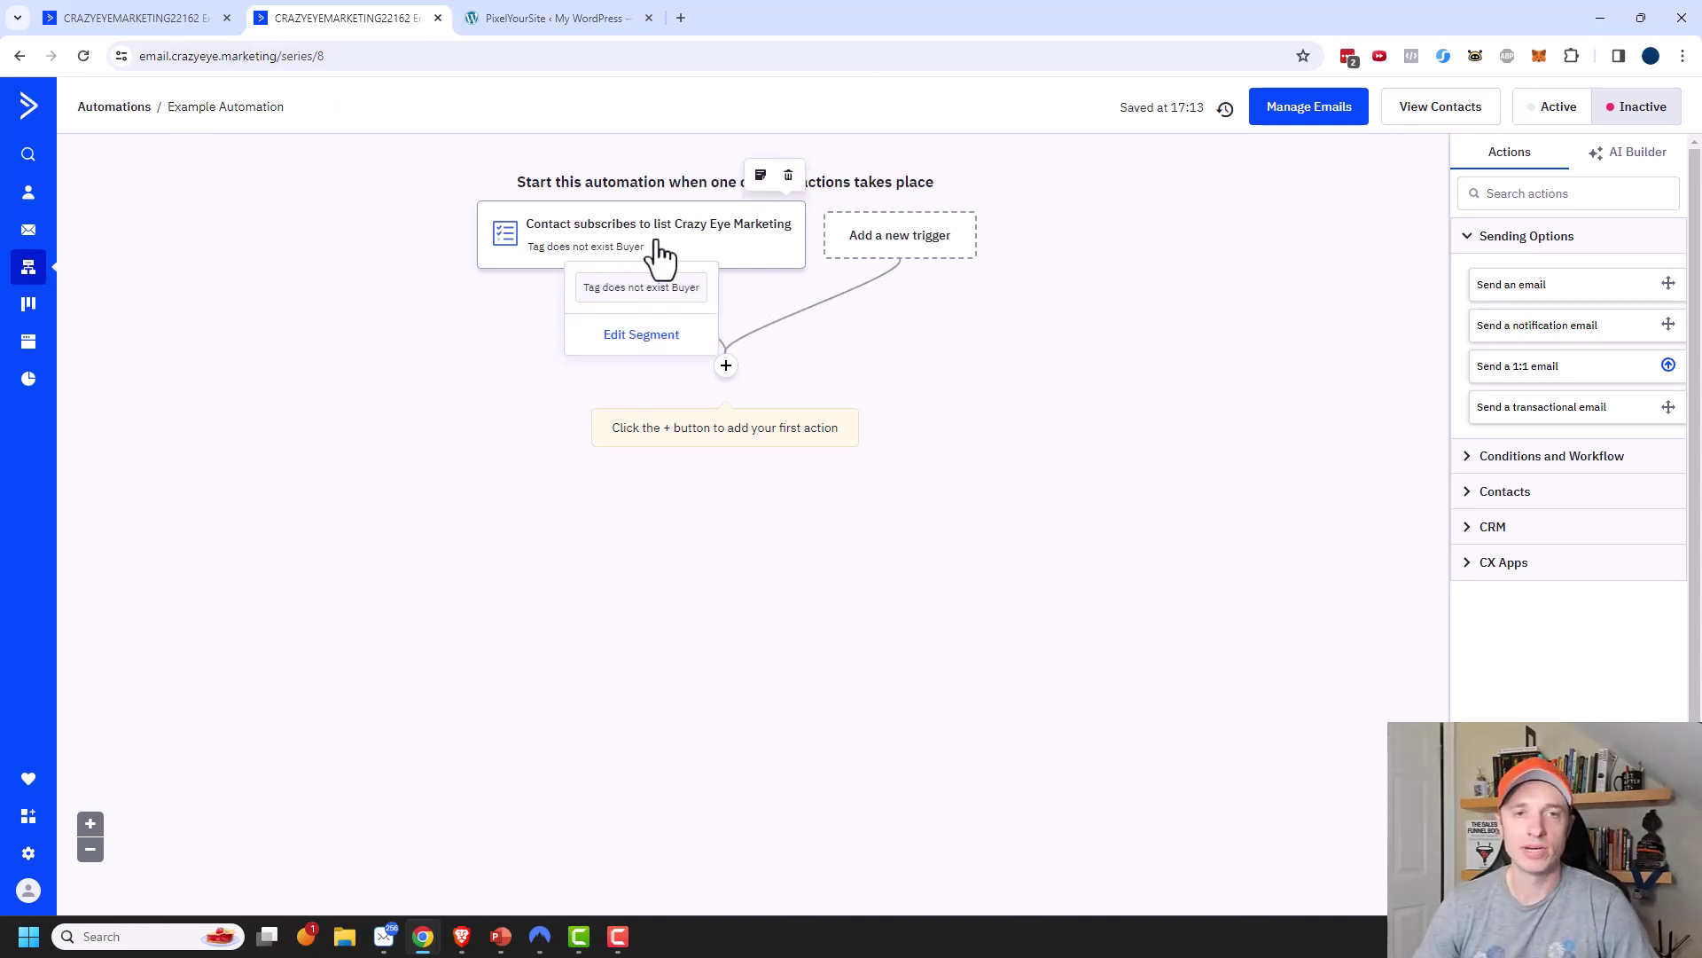
click(707, 235)
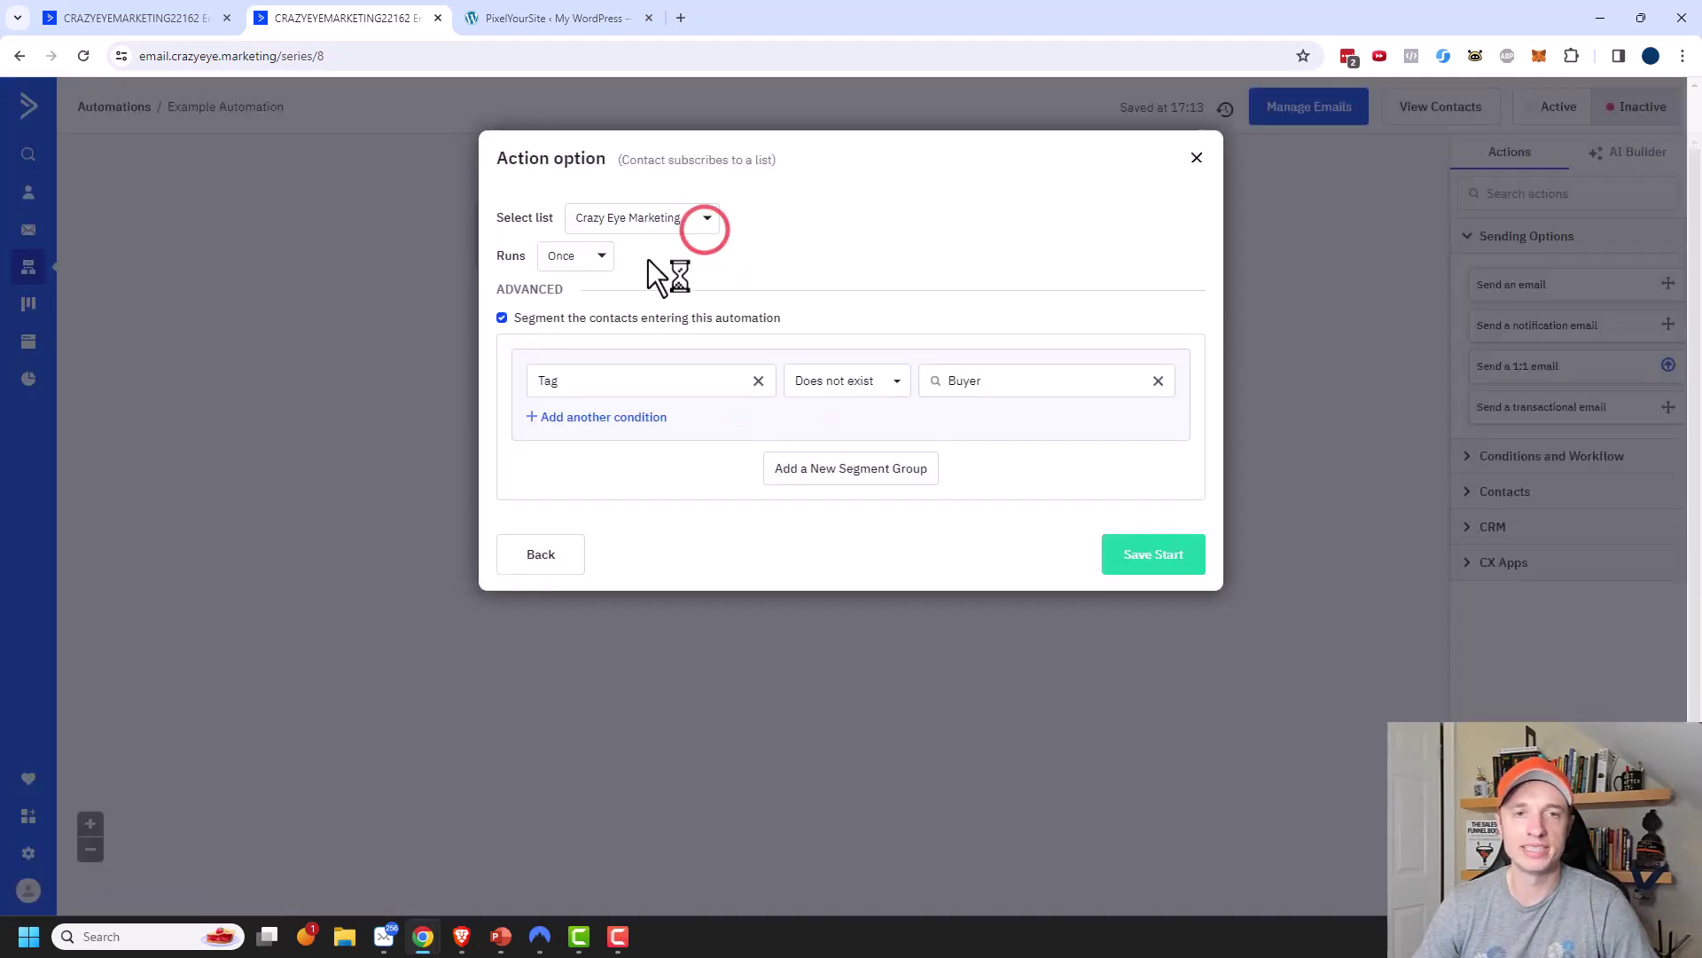
click(502, 318)
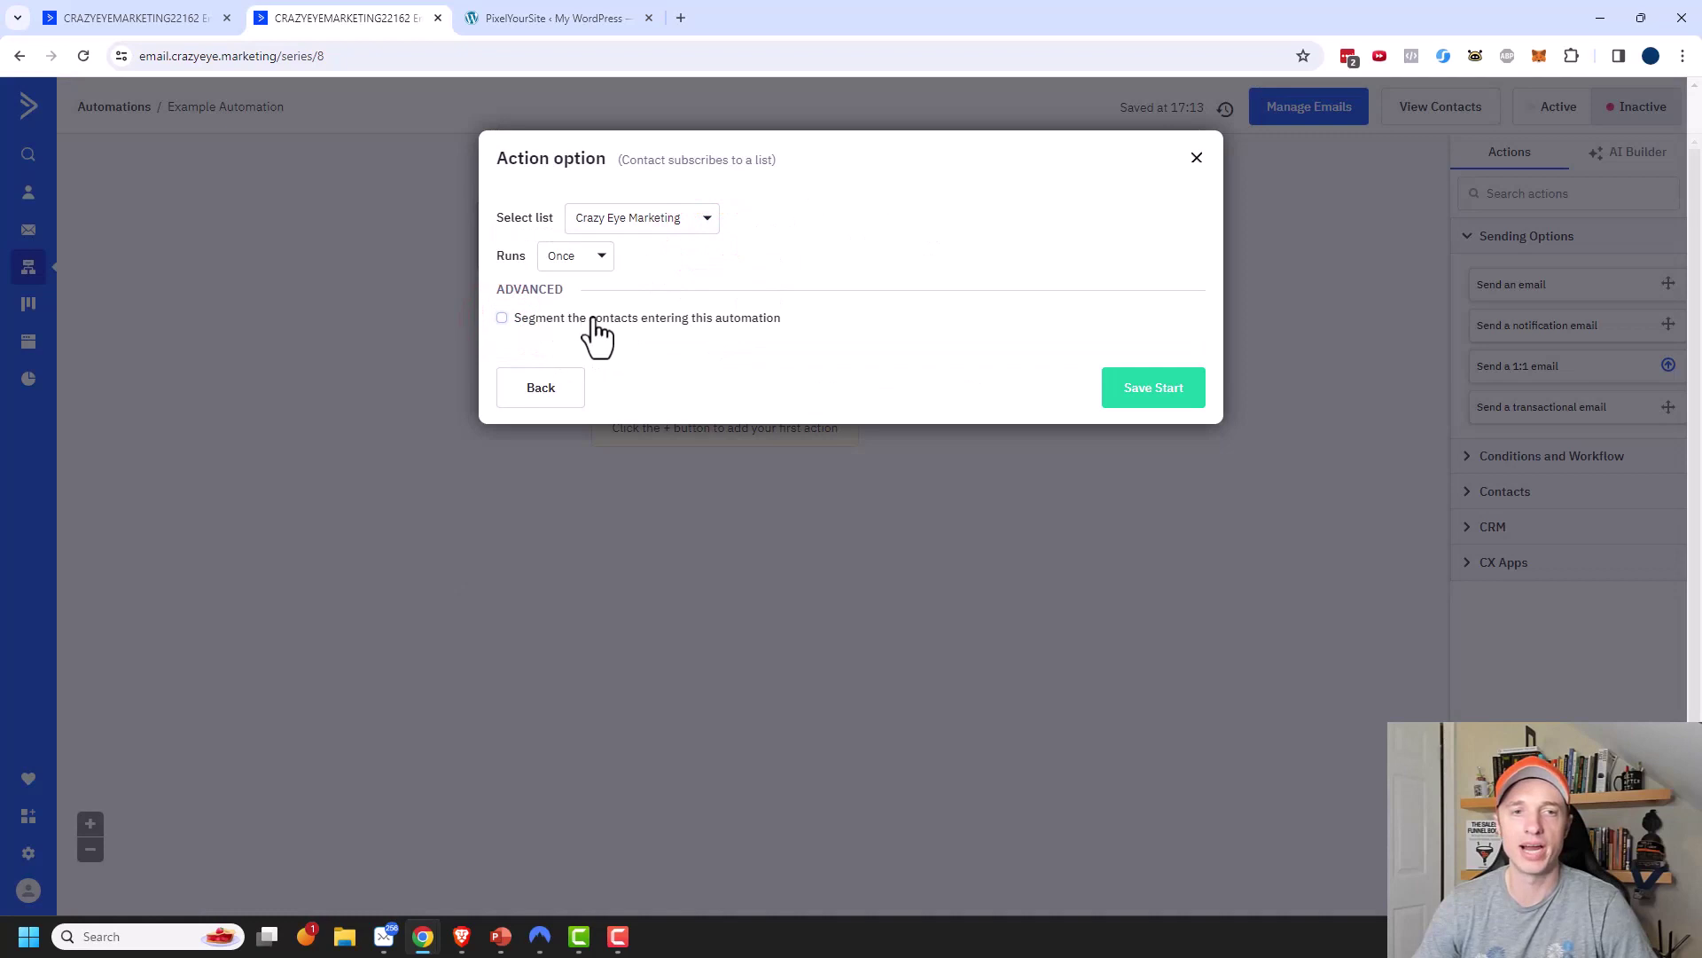
click(1160, 390)
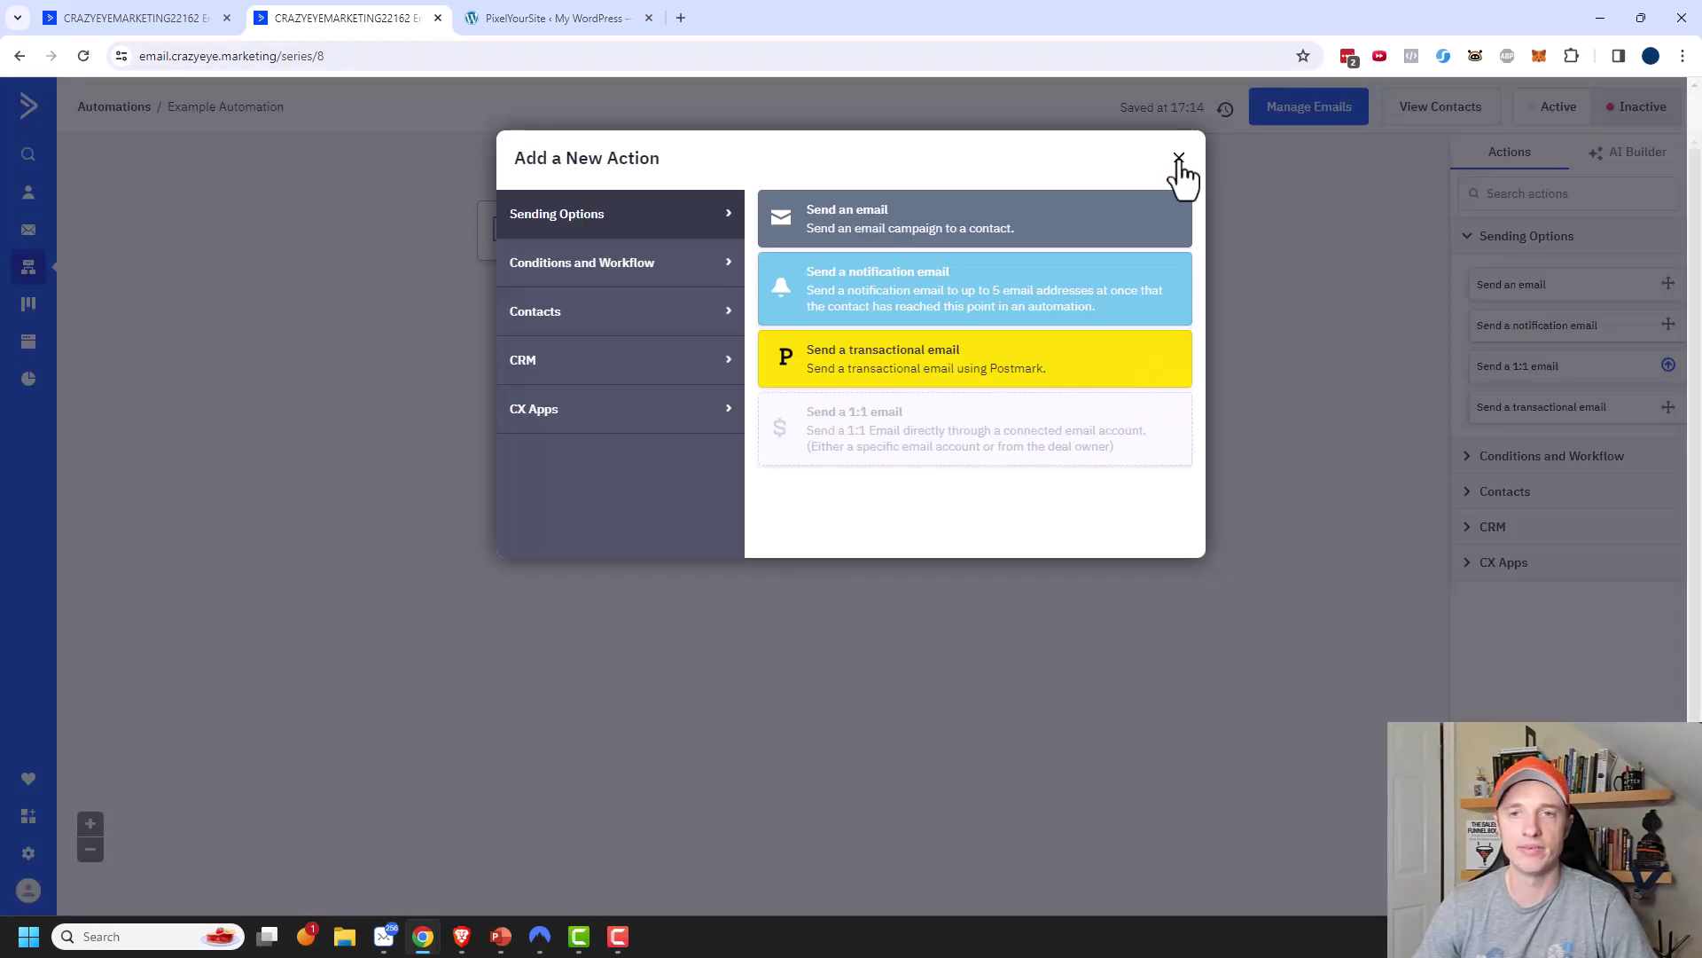
click(1181, 160)
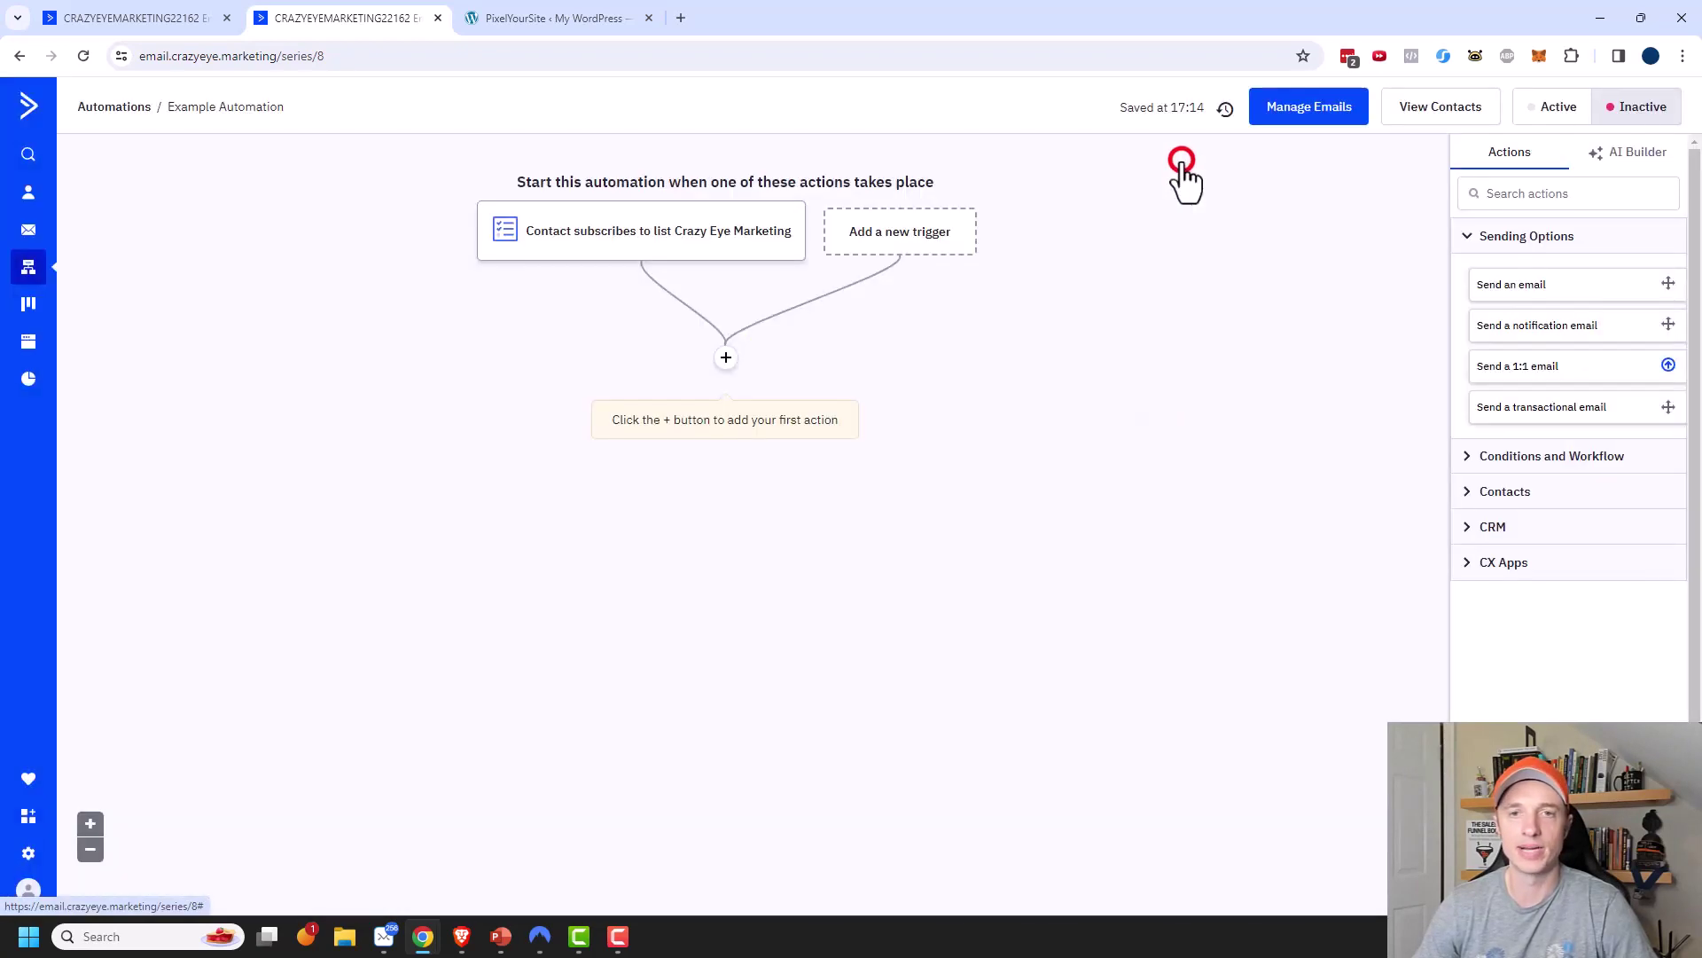
Step: Add a second trigger, "Web page is visited", for the crazyeye.marketing site, leaving it running Once
click(933, 243)
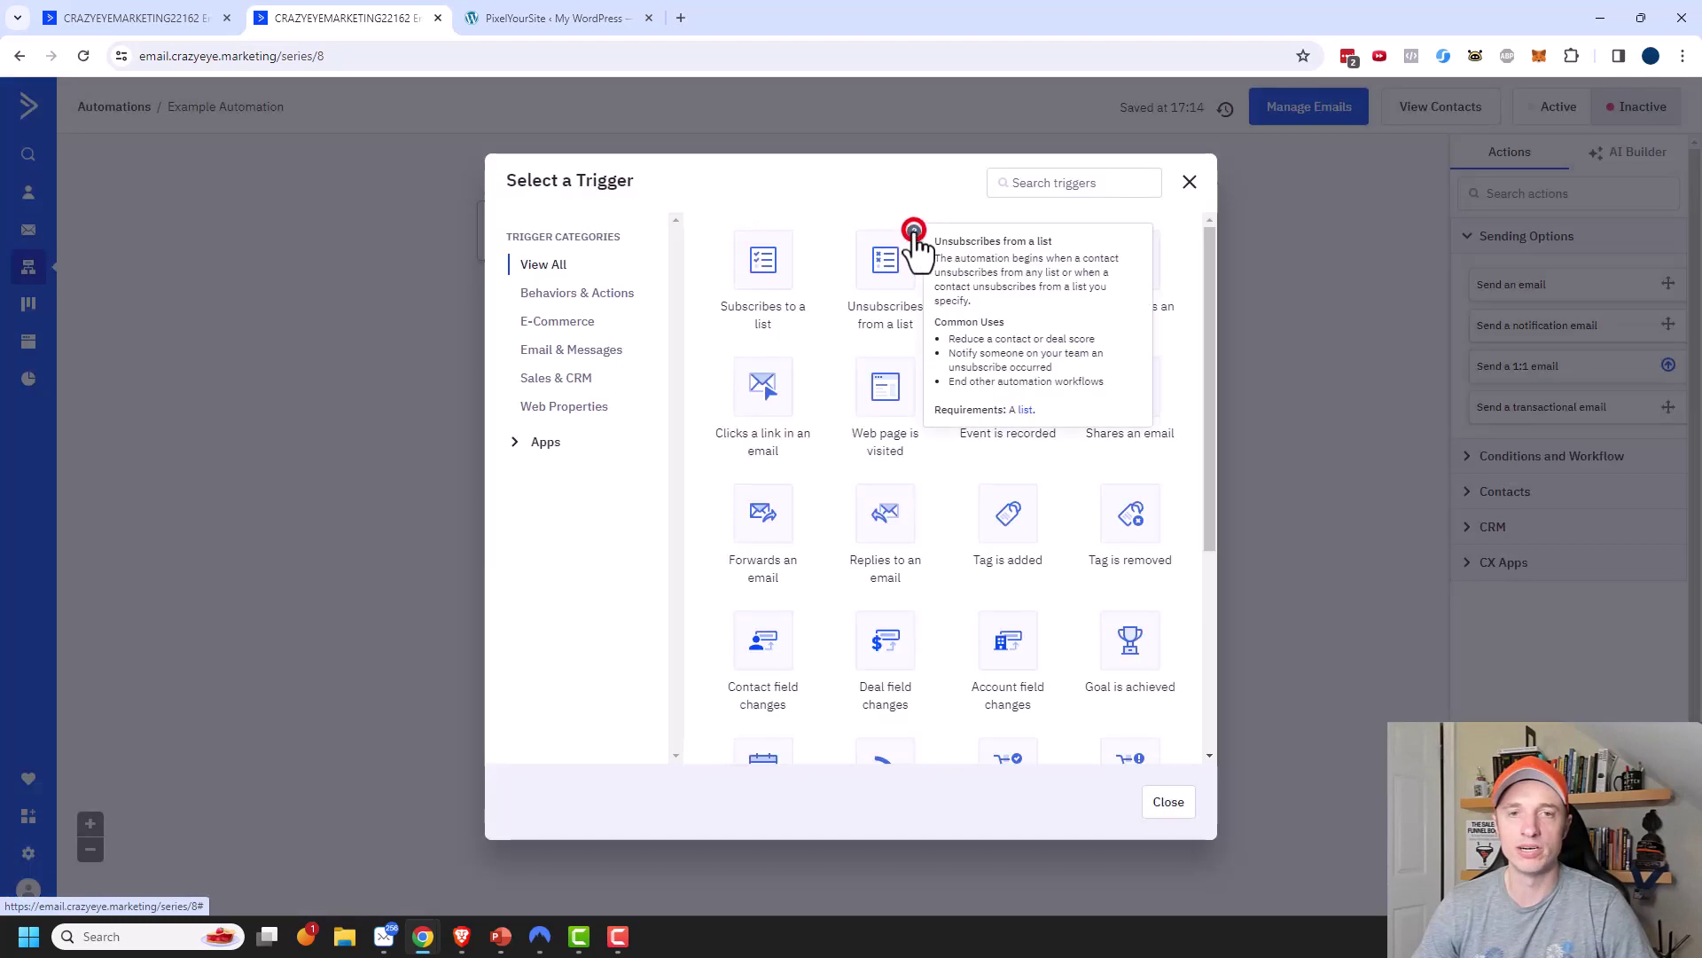
click(881, 417)
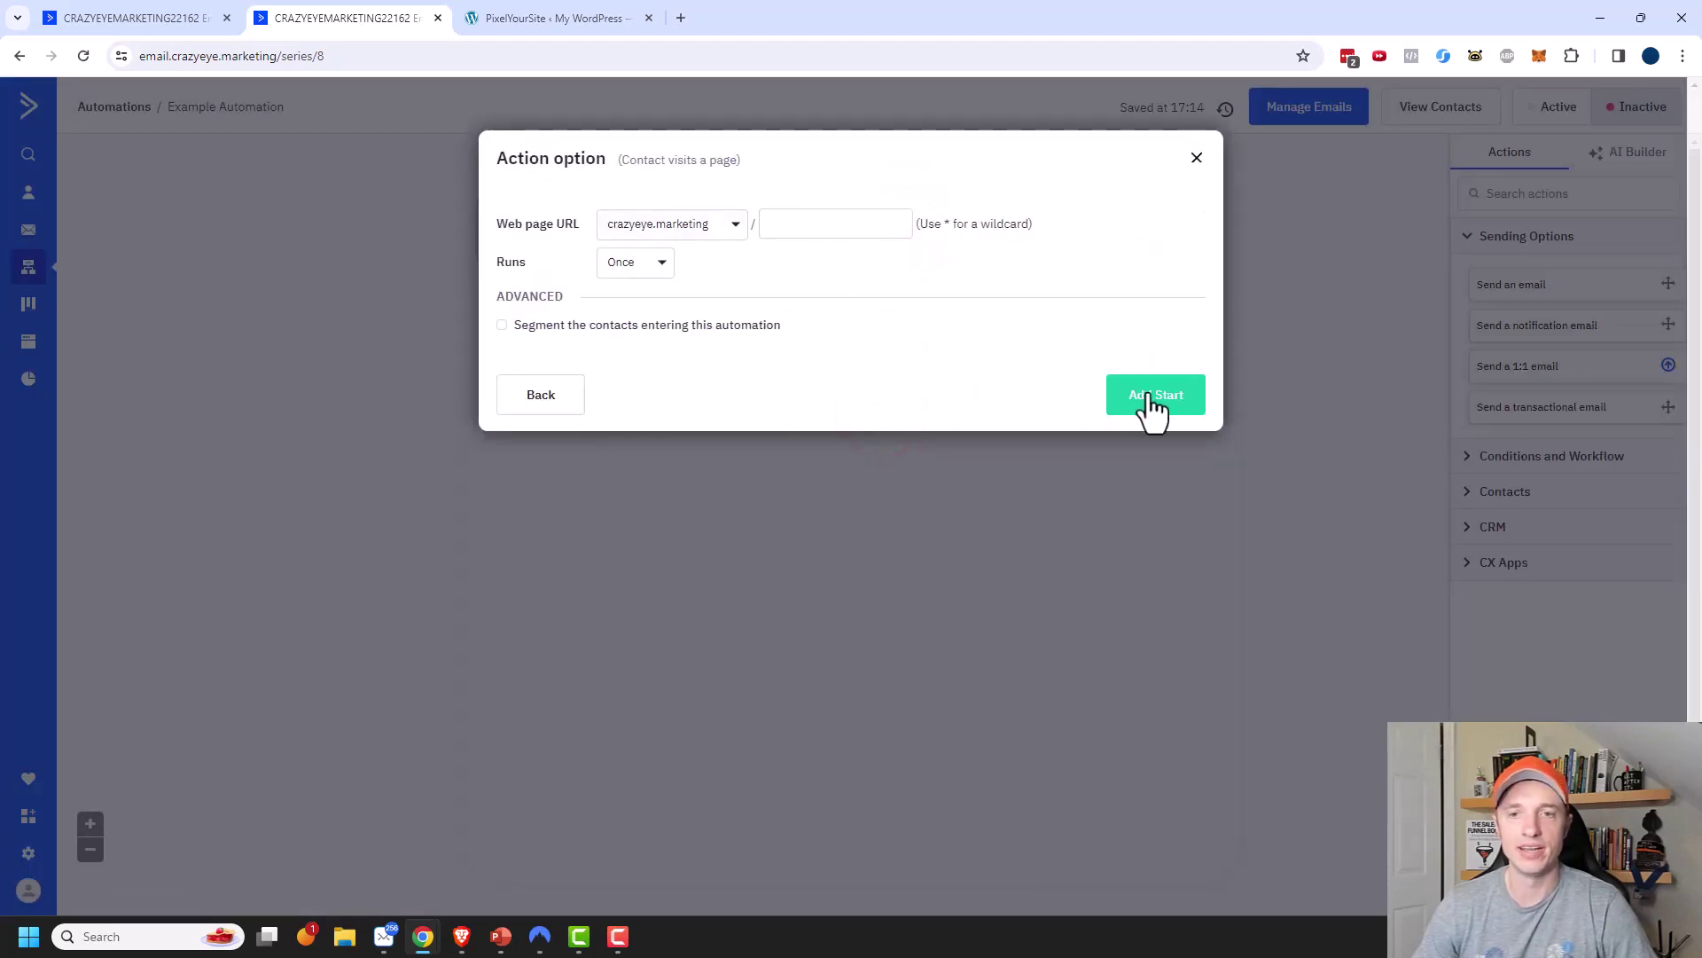
click(1150, 394)
click(1176, 157)
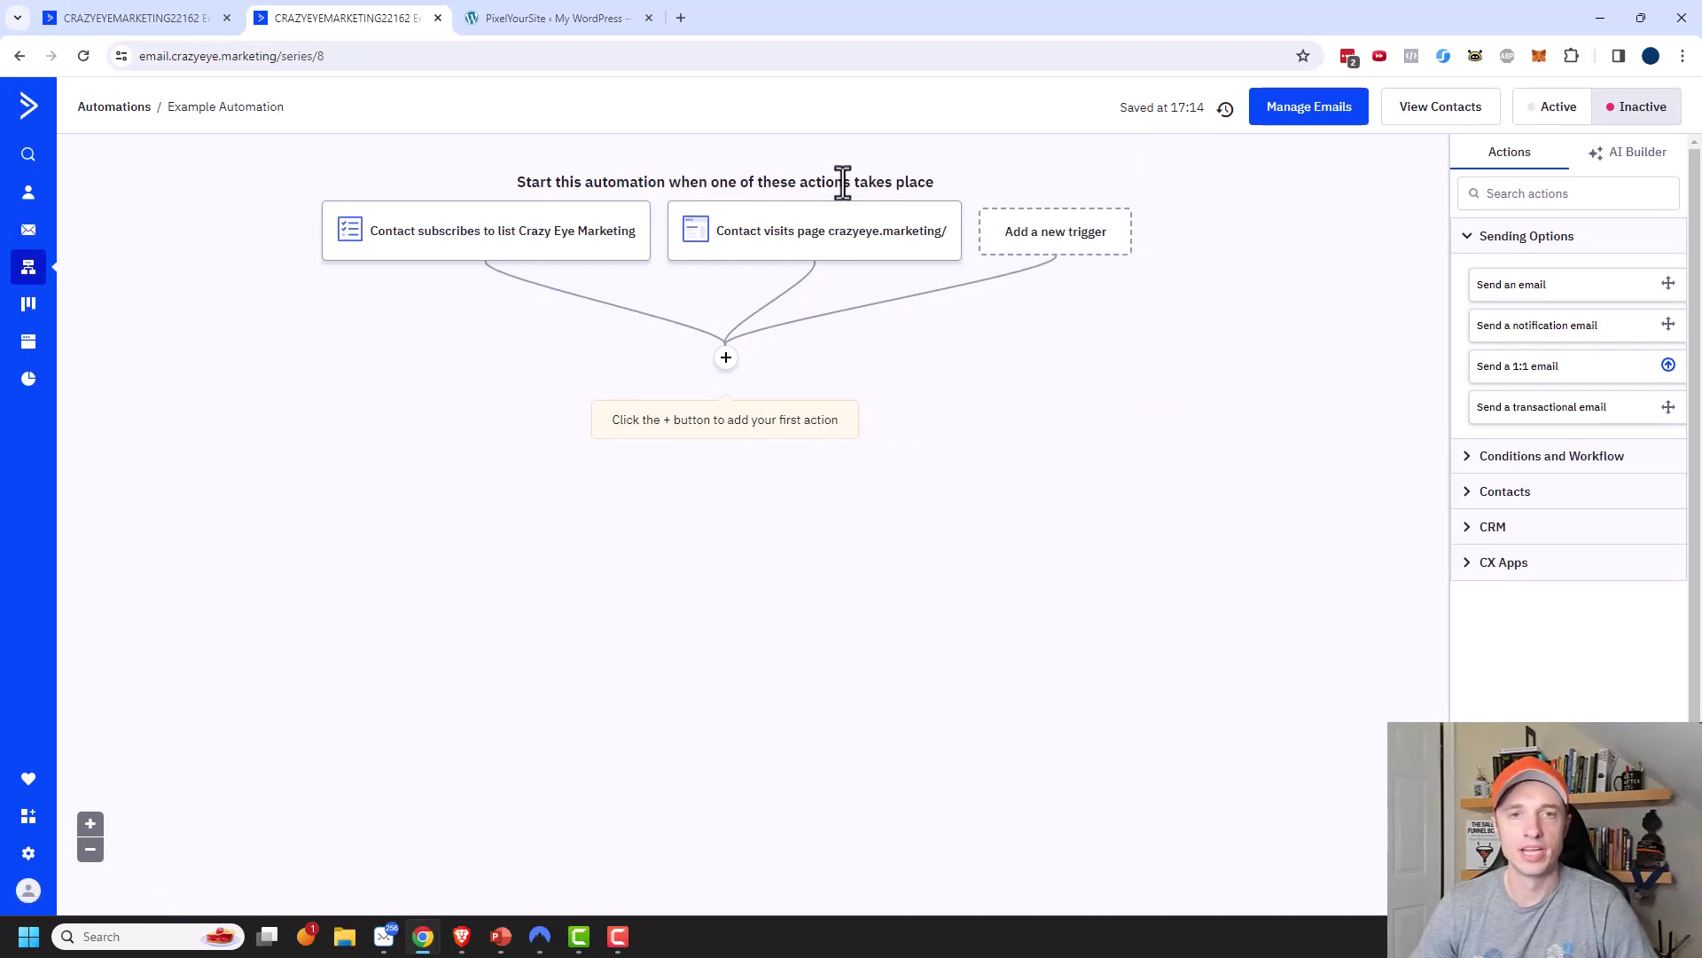
mouse_move(841, 237)
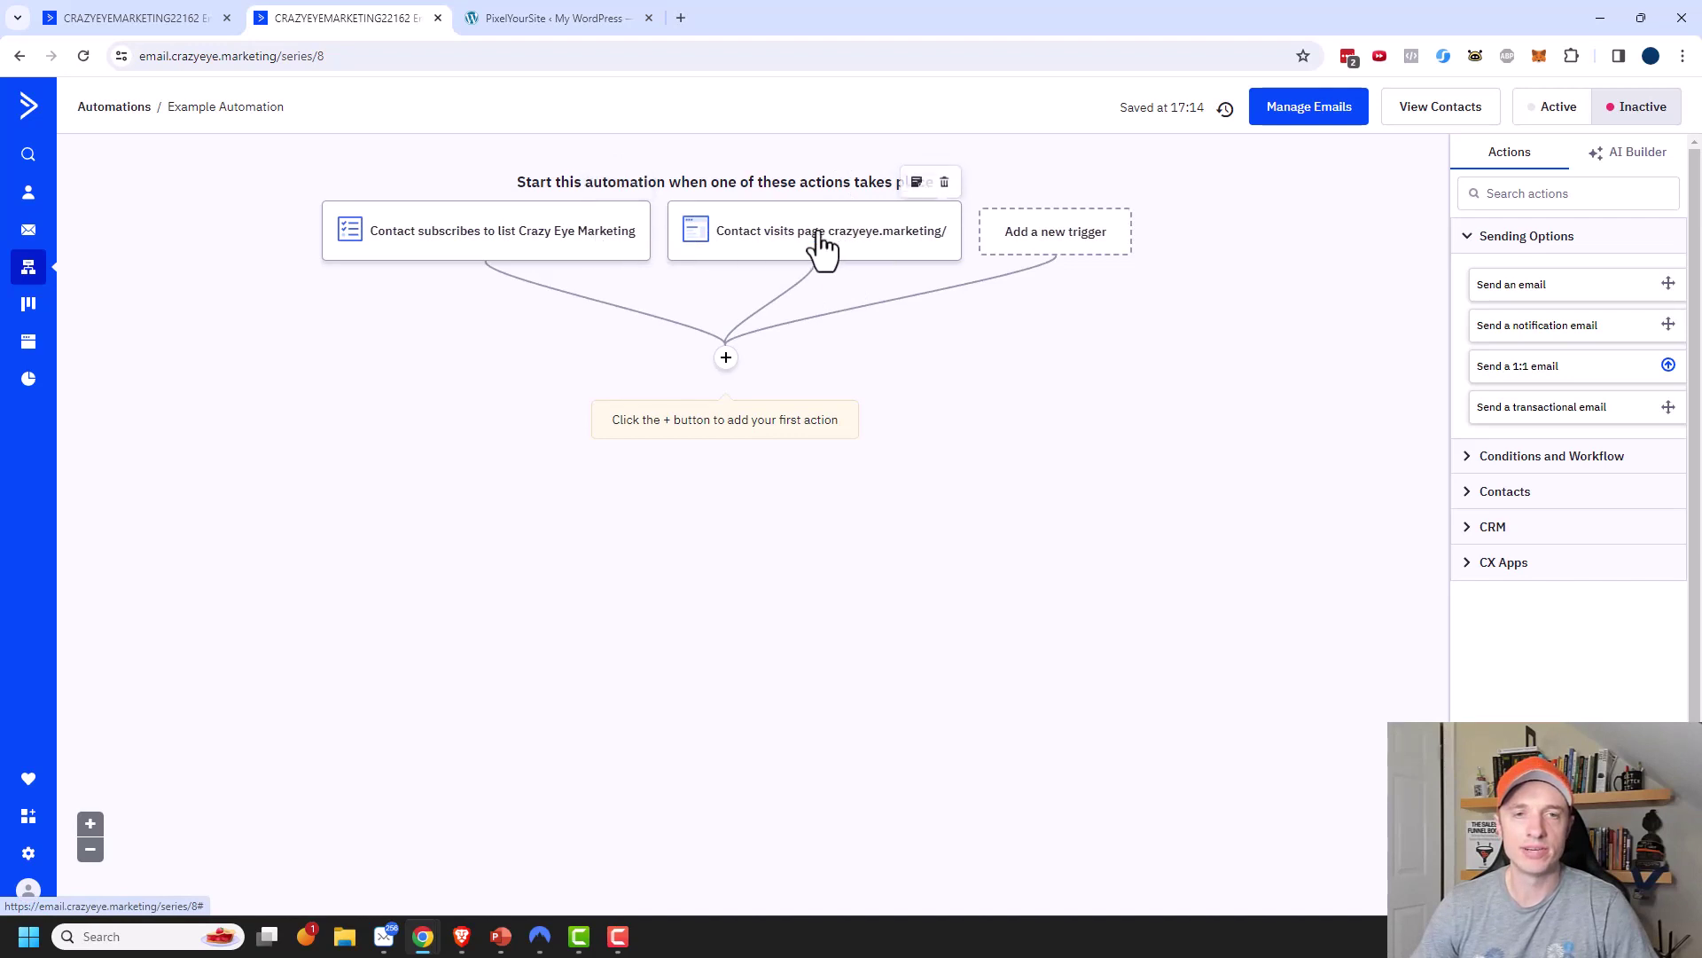
click(917, 175)
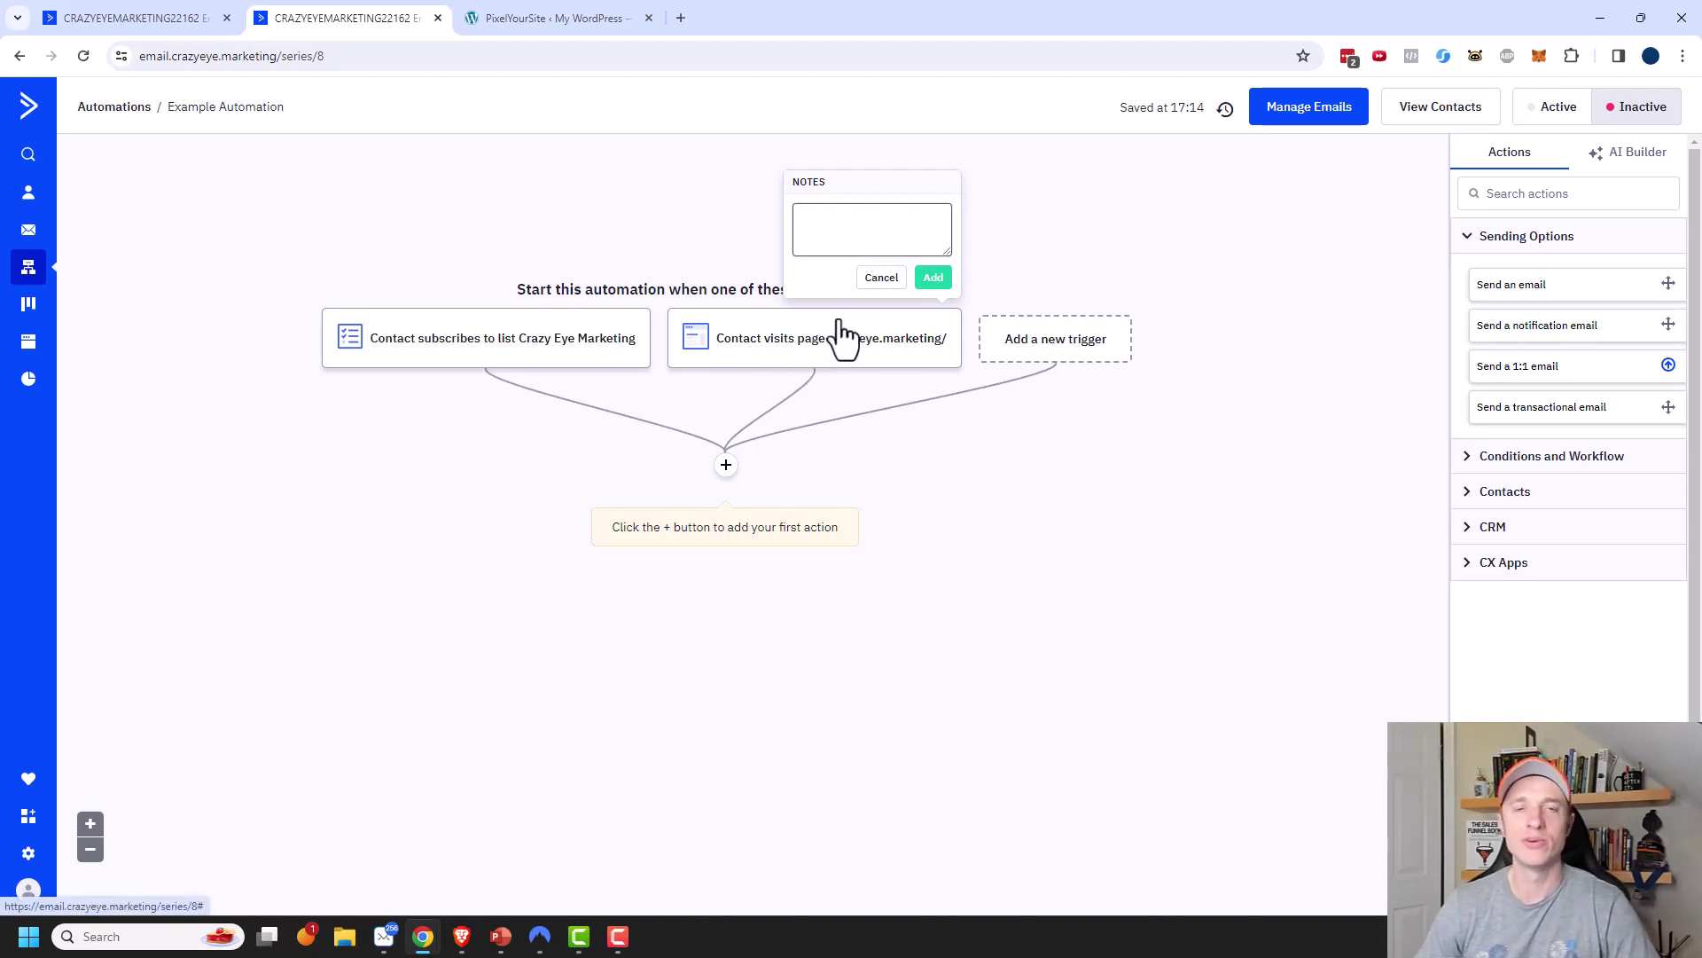
click(822, 232)
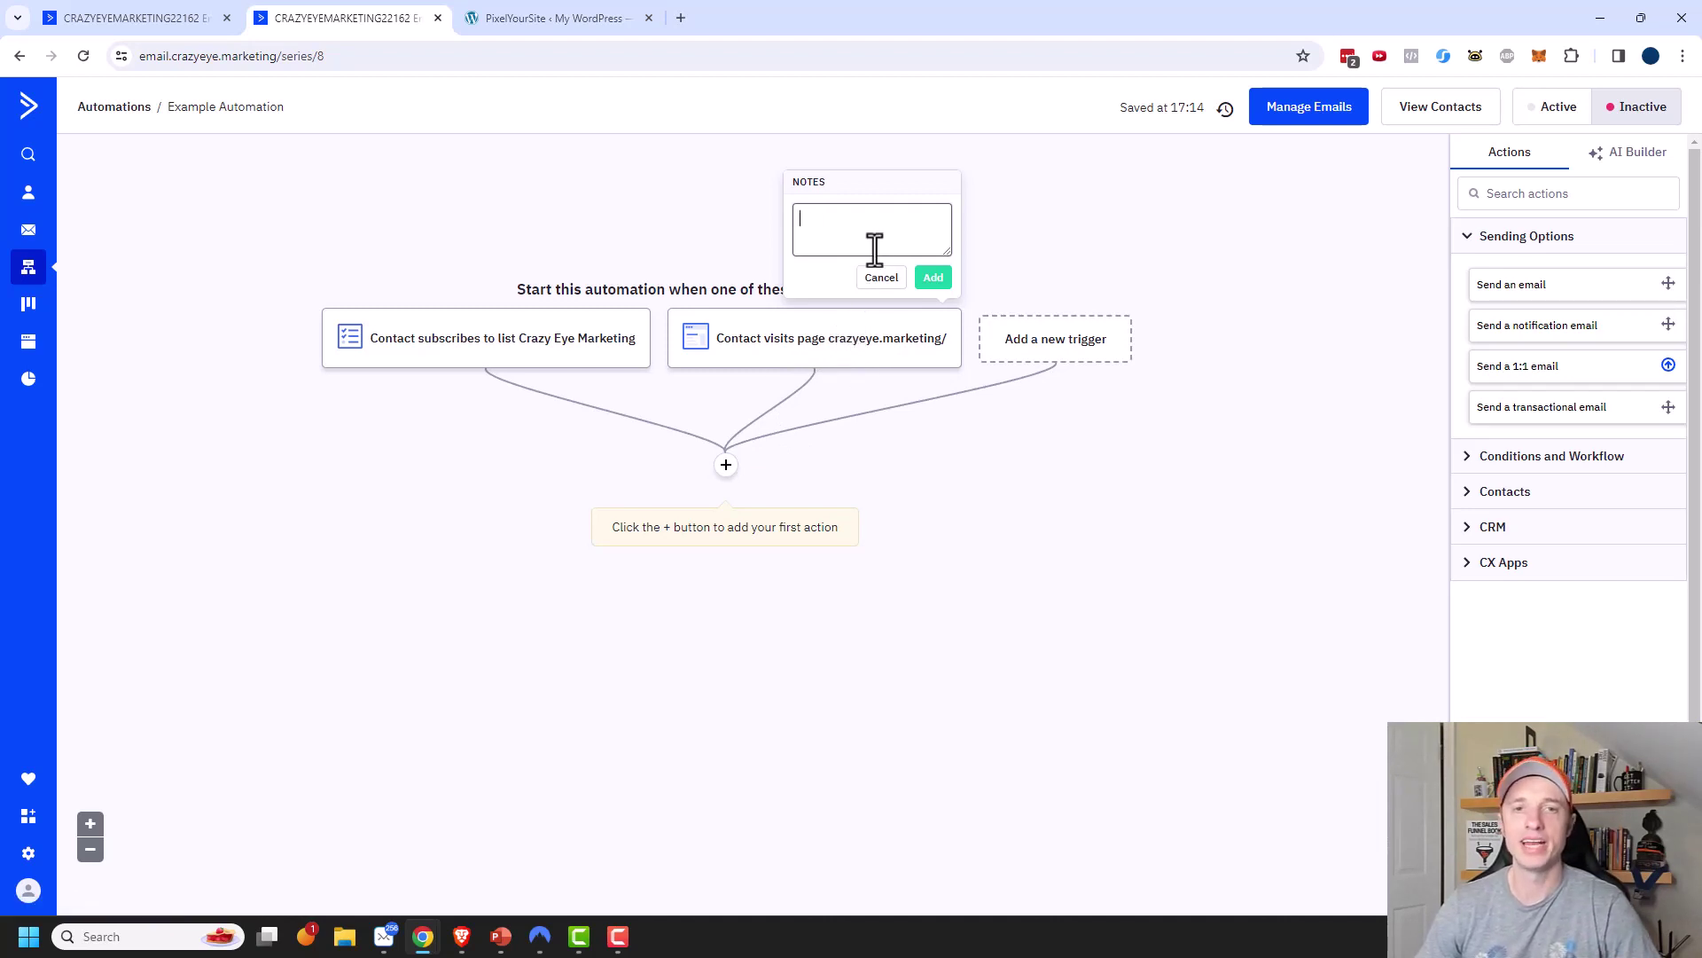
click(881, 278)
Step: Delete the crazyeye.marketing page visit trigger from the automation
mouse_move(956, 237)
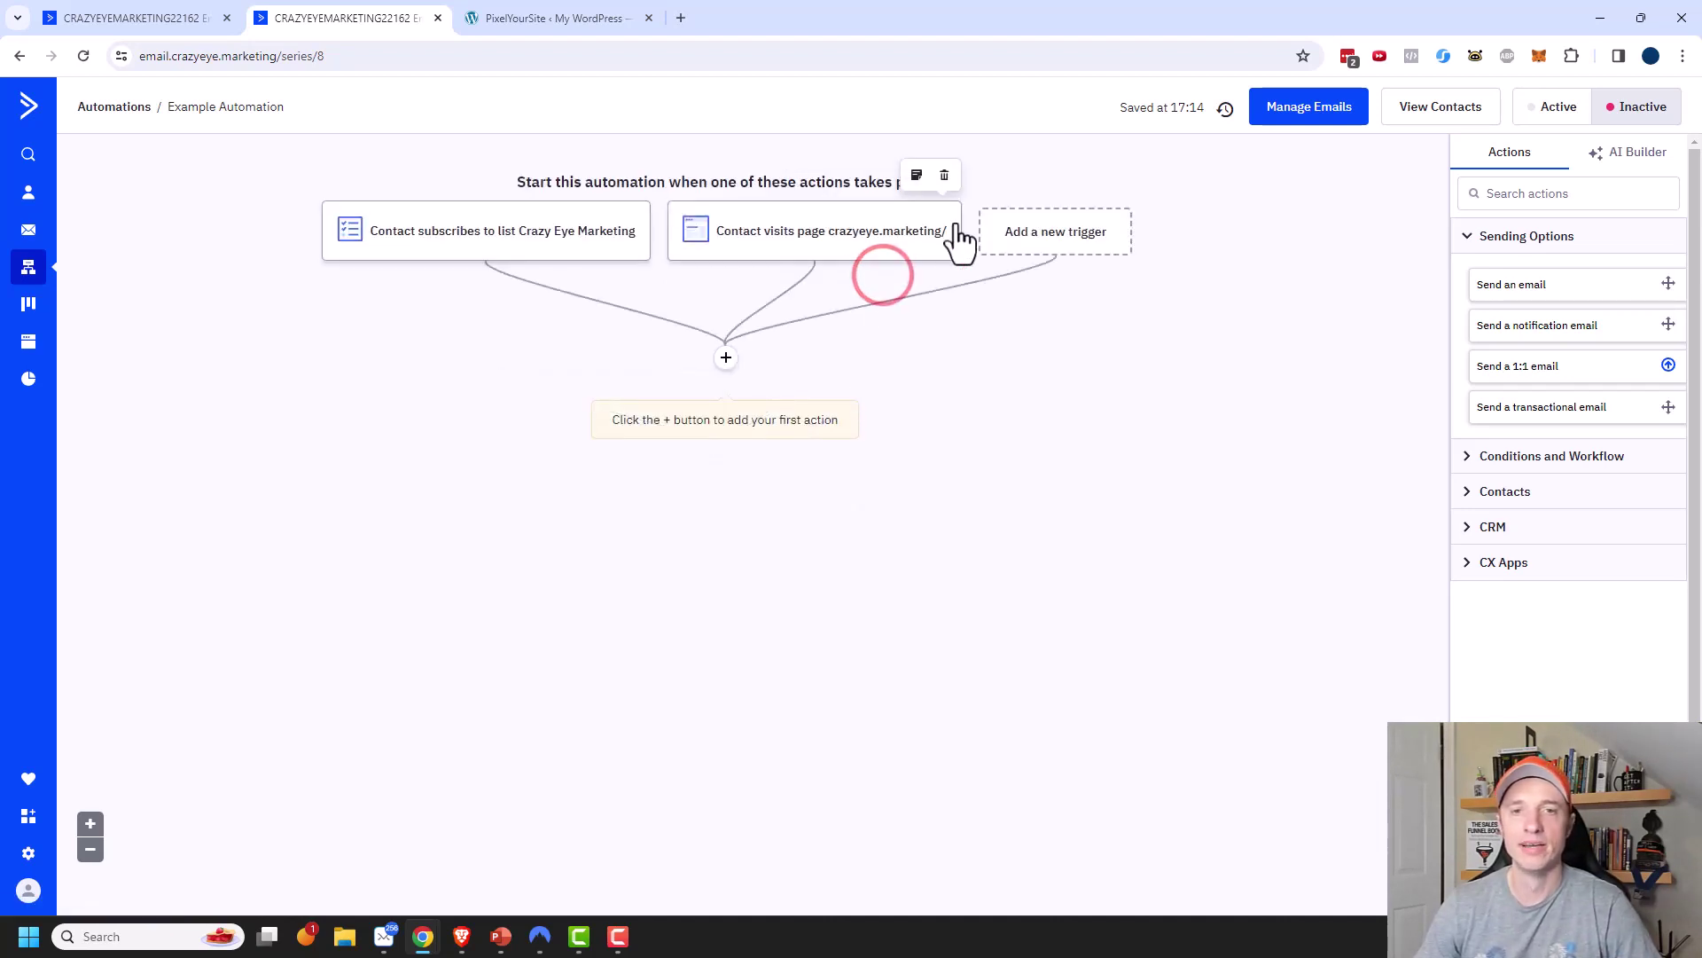
click(945, 178)
click(929, 168)
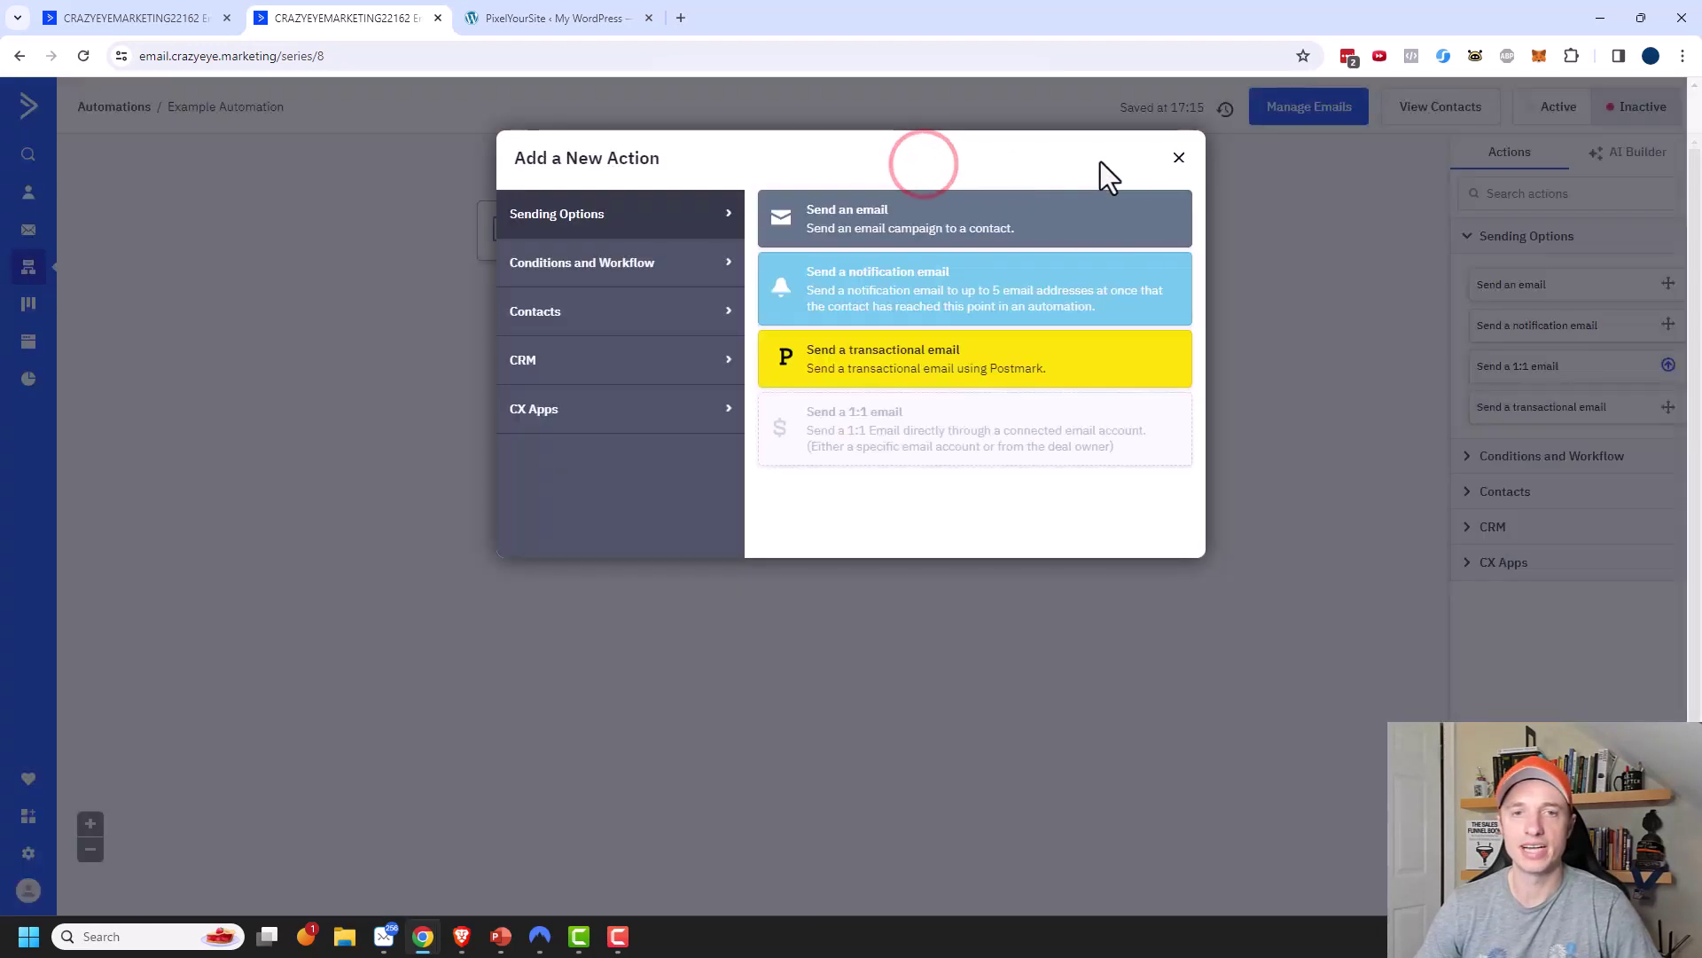
click(1178, 157)
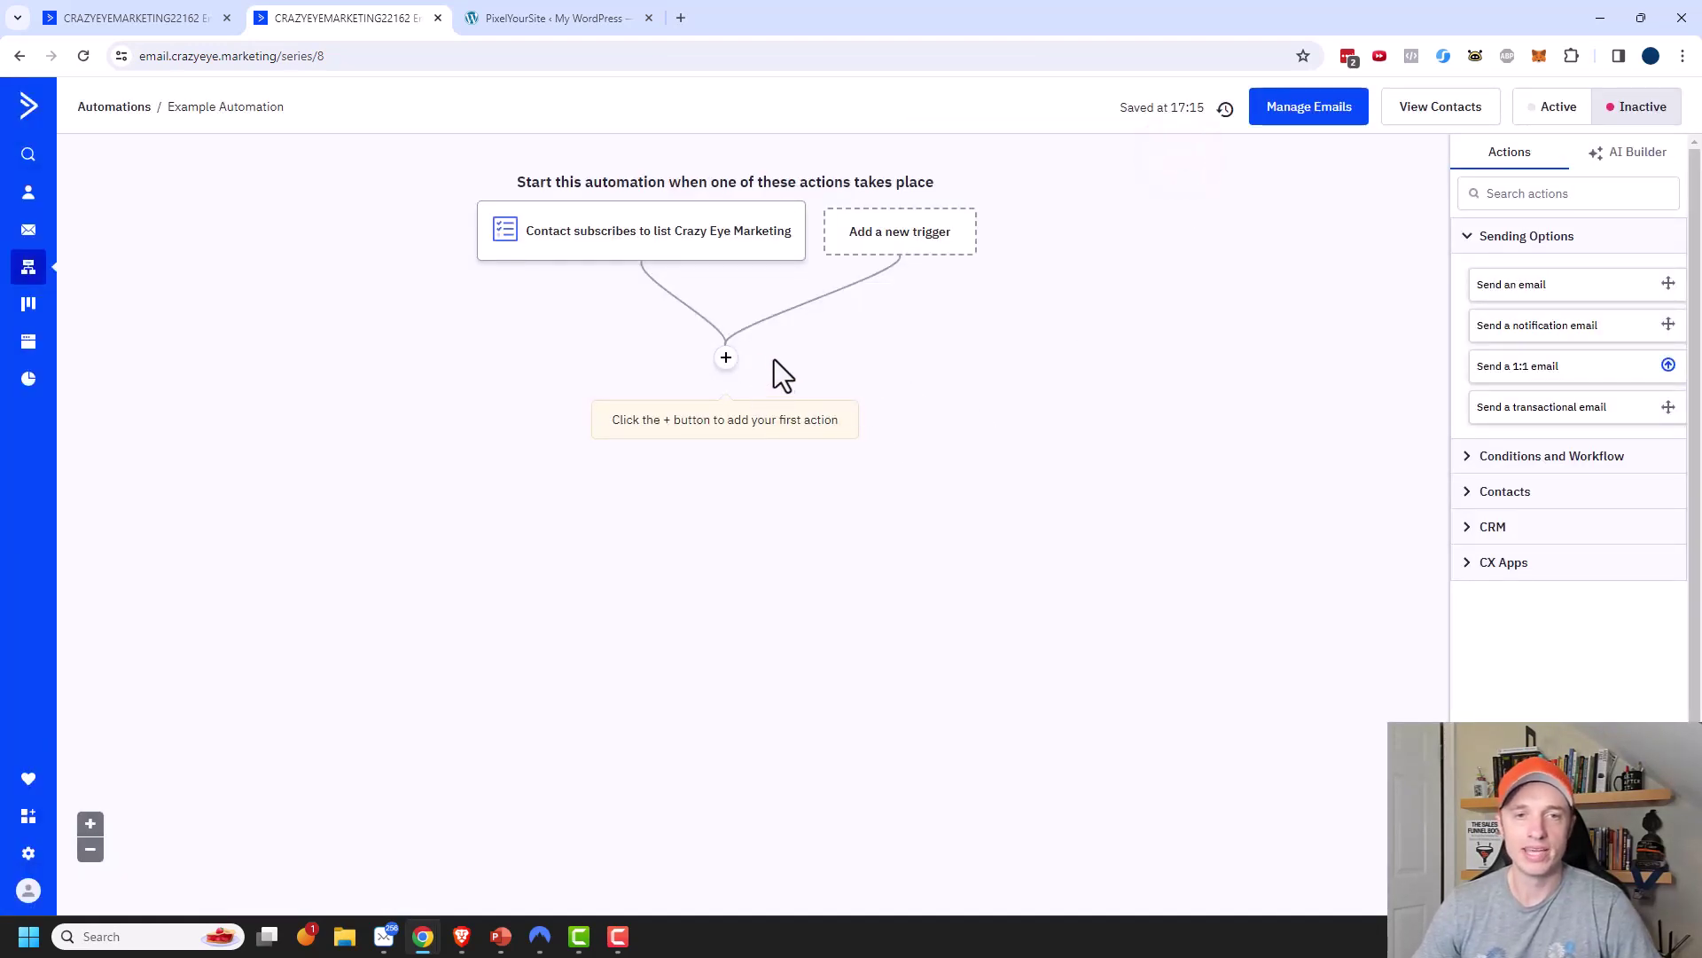
Step: Examine the actions available for the first step of the automation, from Sending Options through Conditions and Workflow and Contacts to CRM
click(725, 359)
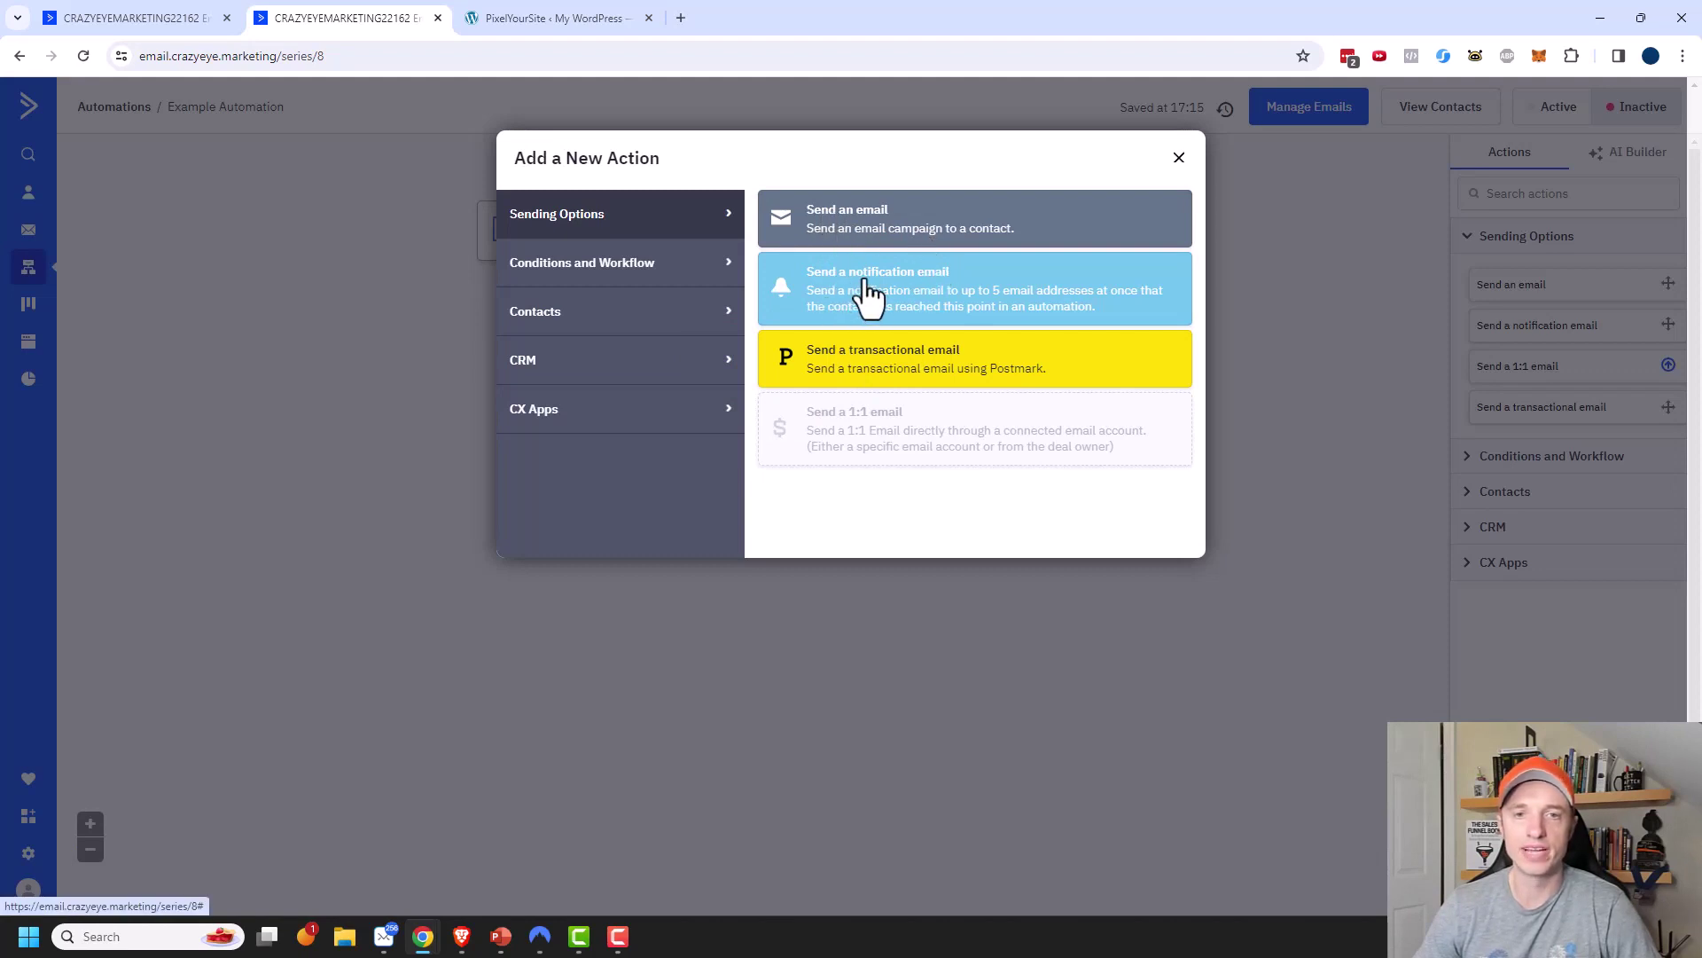
click(575, 269)
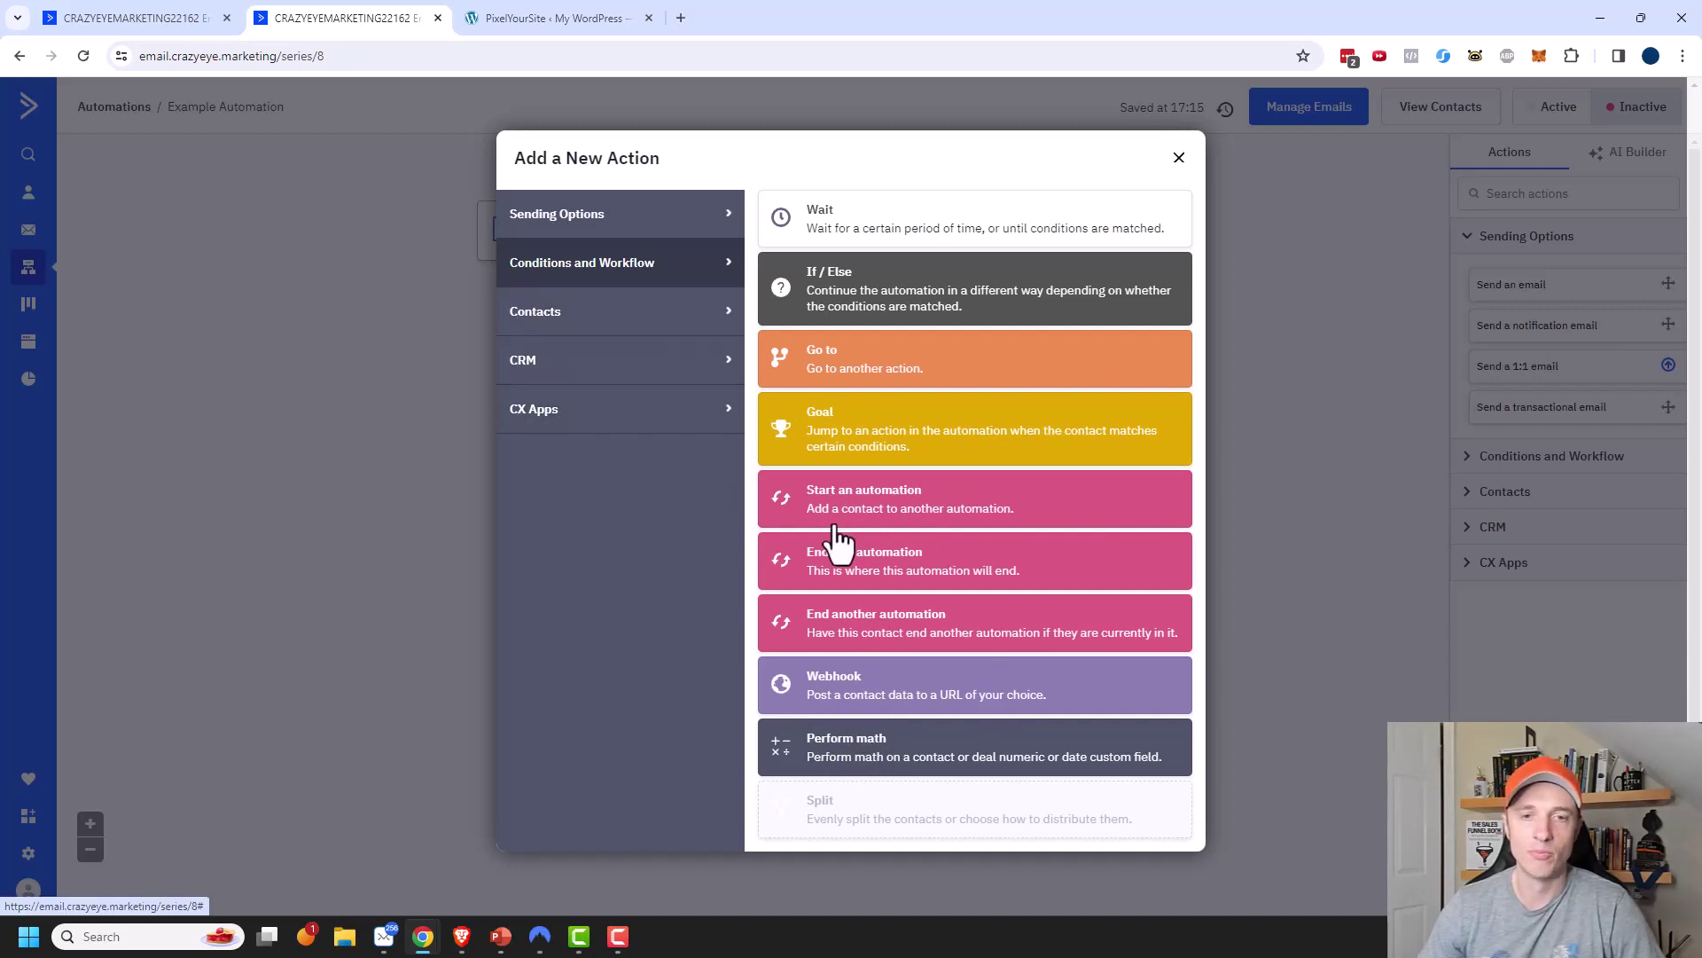
click(615, 312)
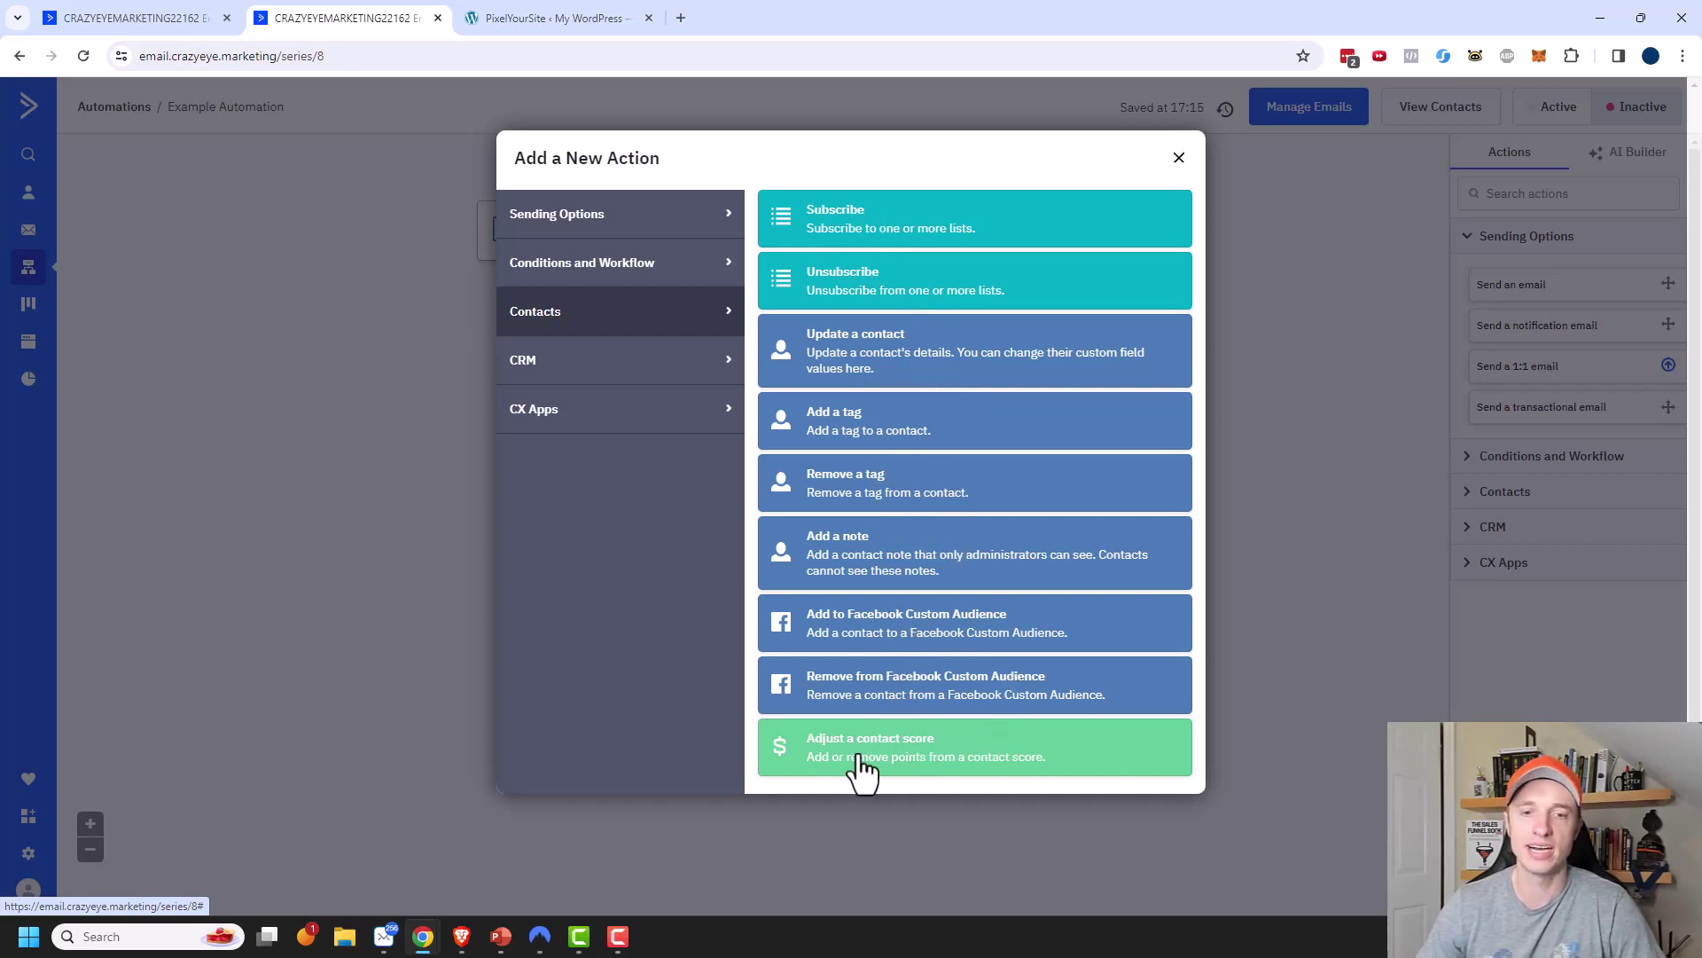
click(606, 364)
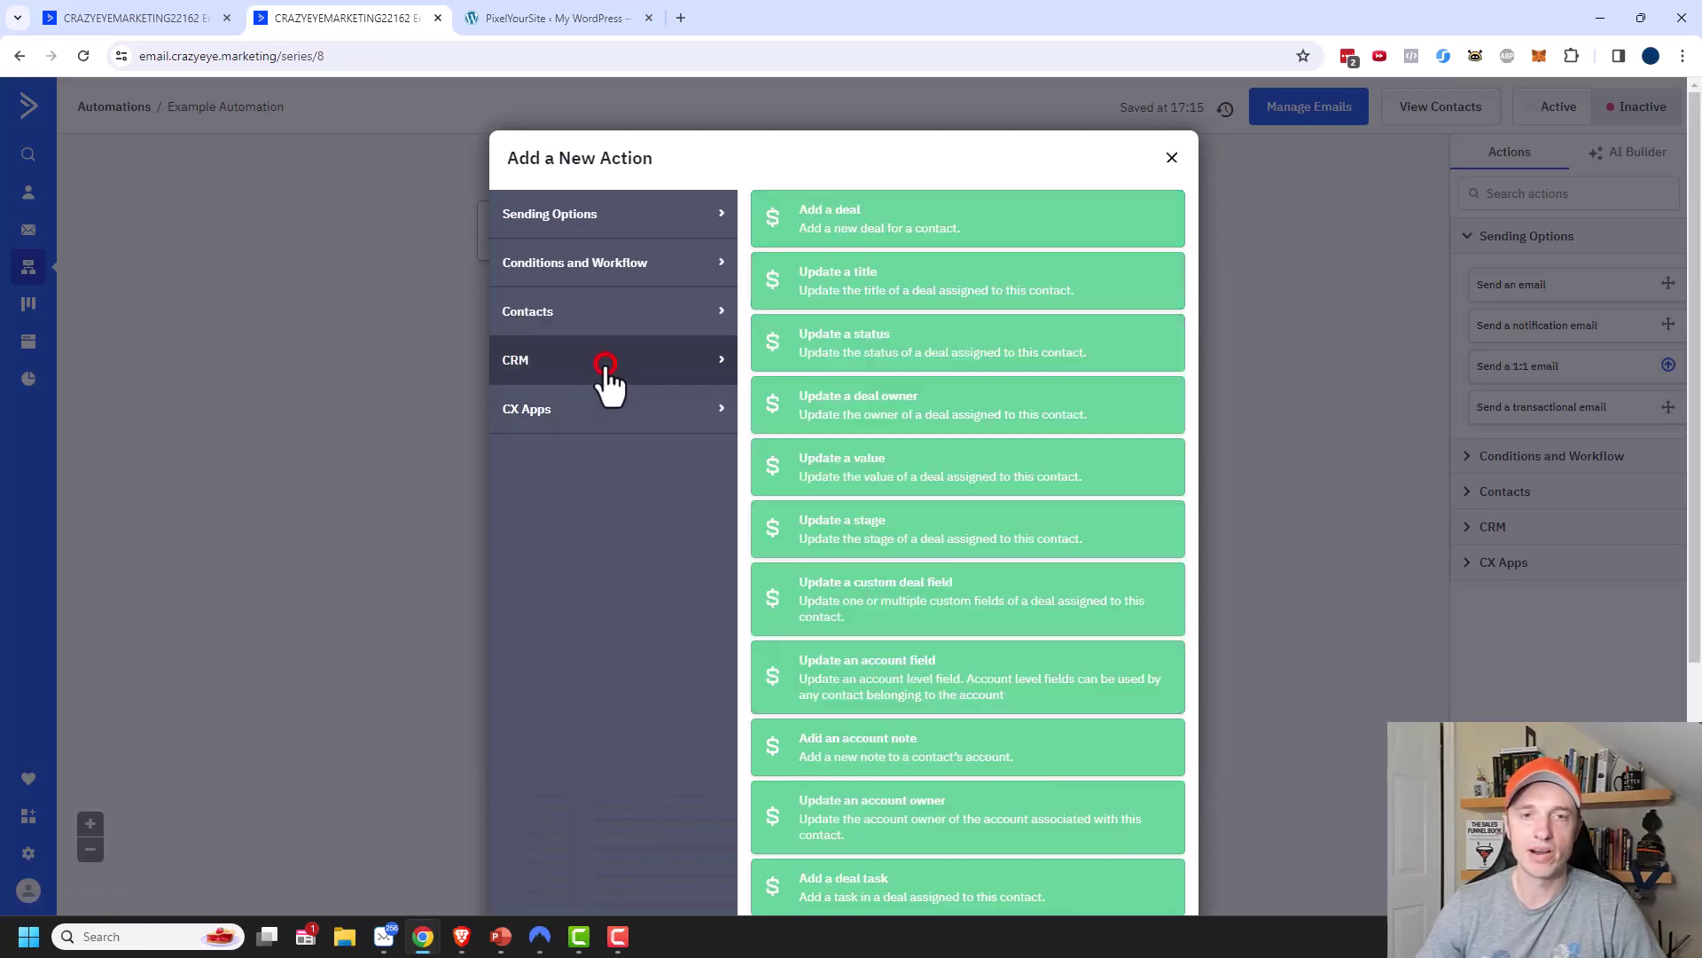
scroll(900, 266, down, 1)
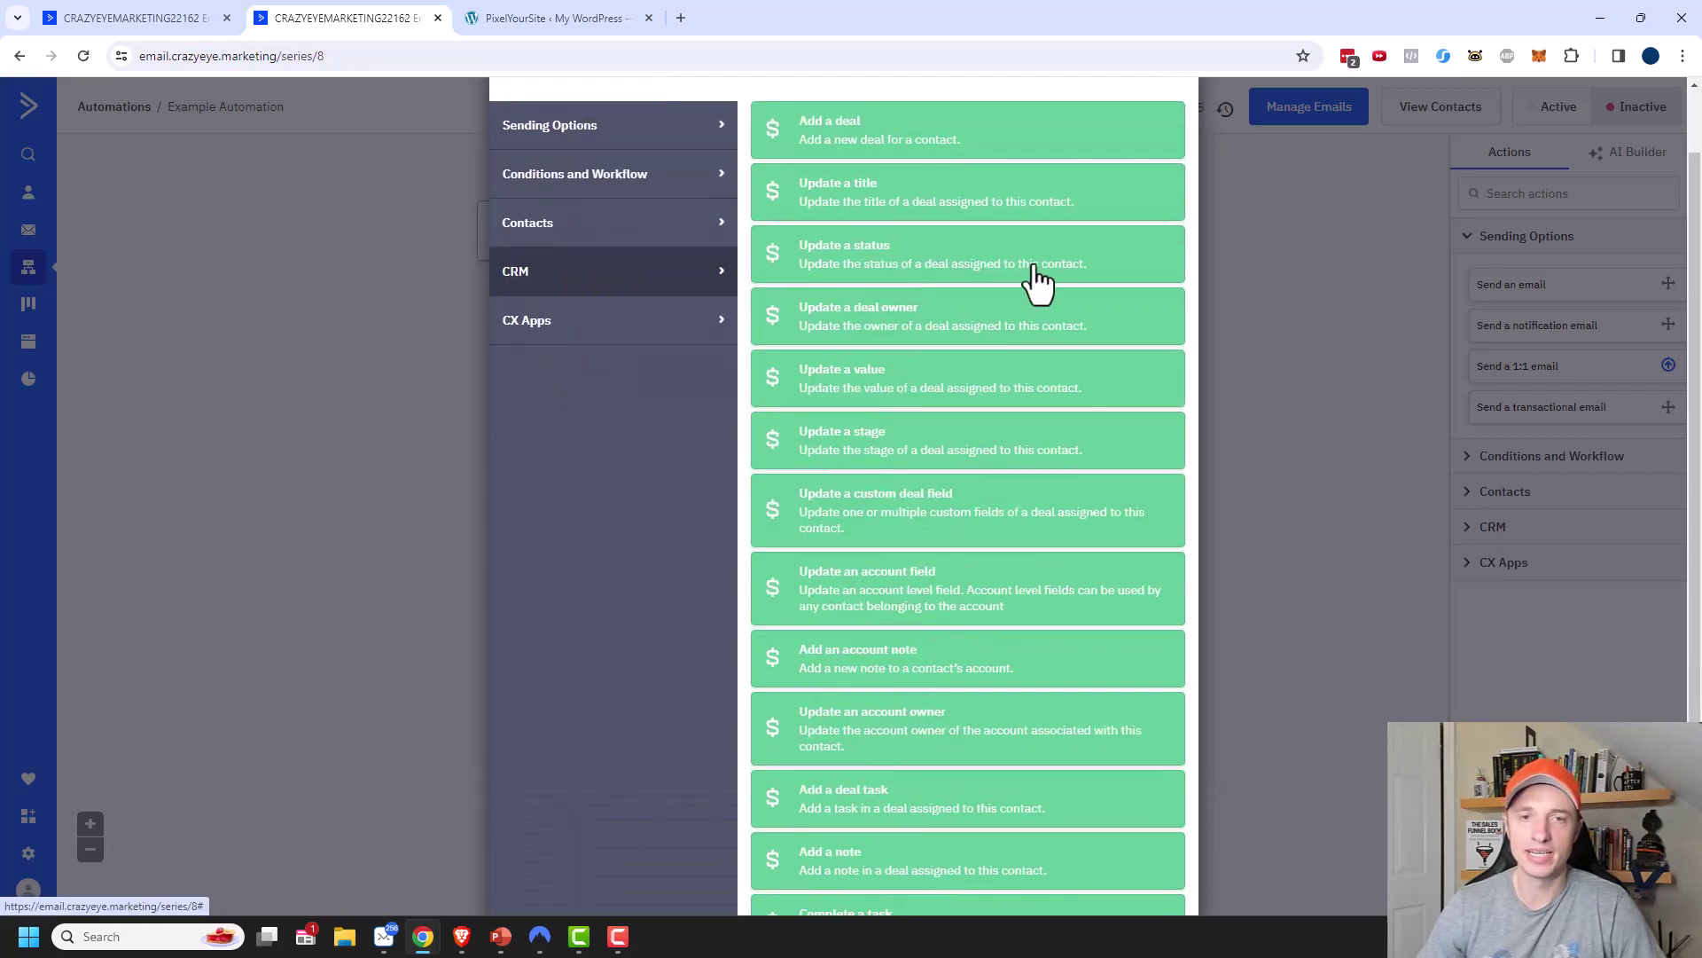
scroll(843, 395, down, 2)
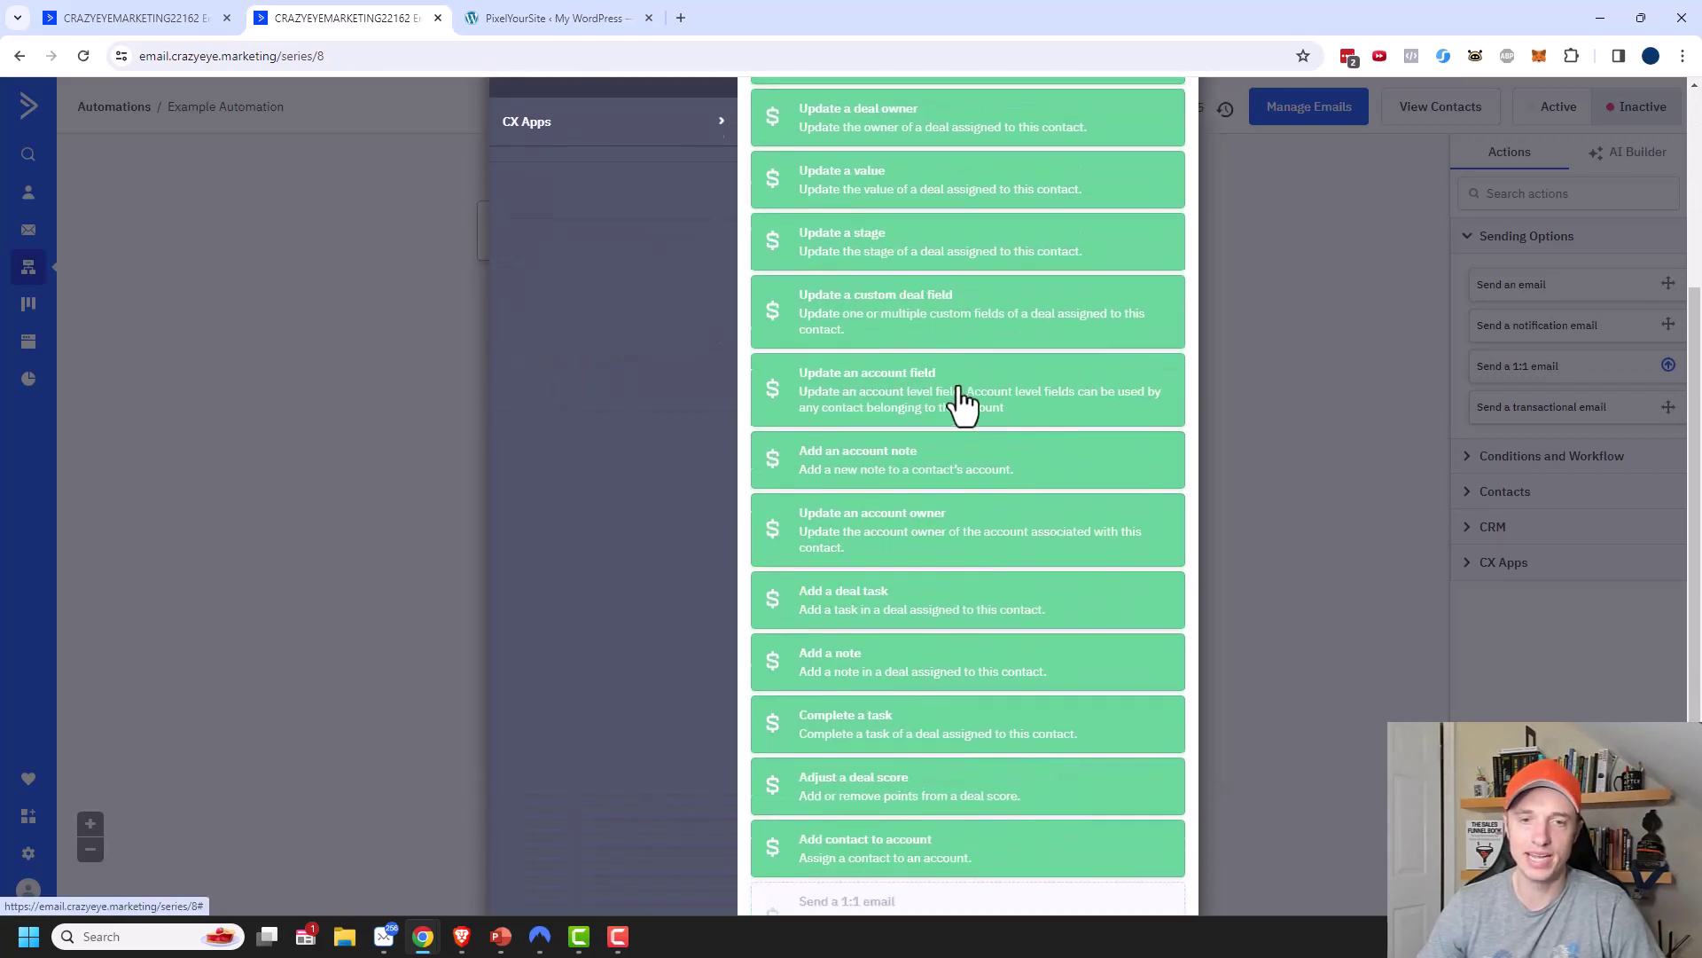
scroll(964, 403, down, 1)
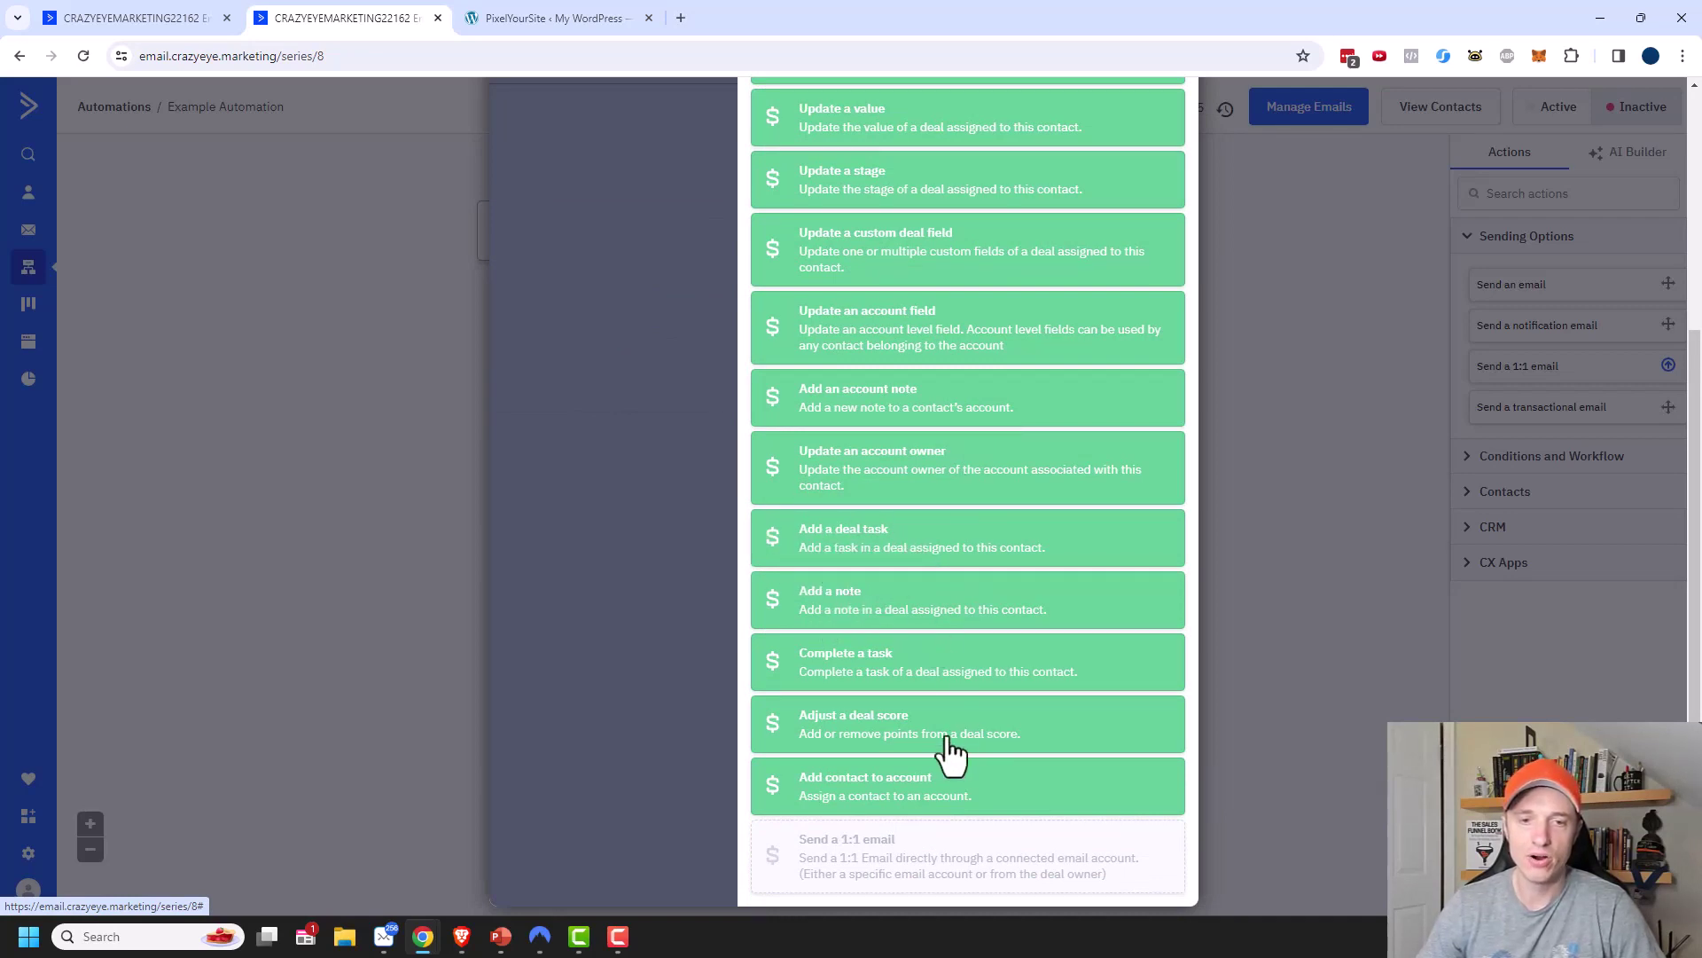
scroll(855, 732, up, 4)
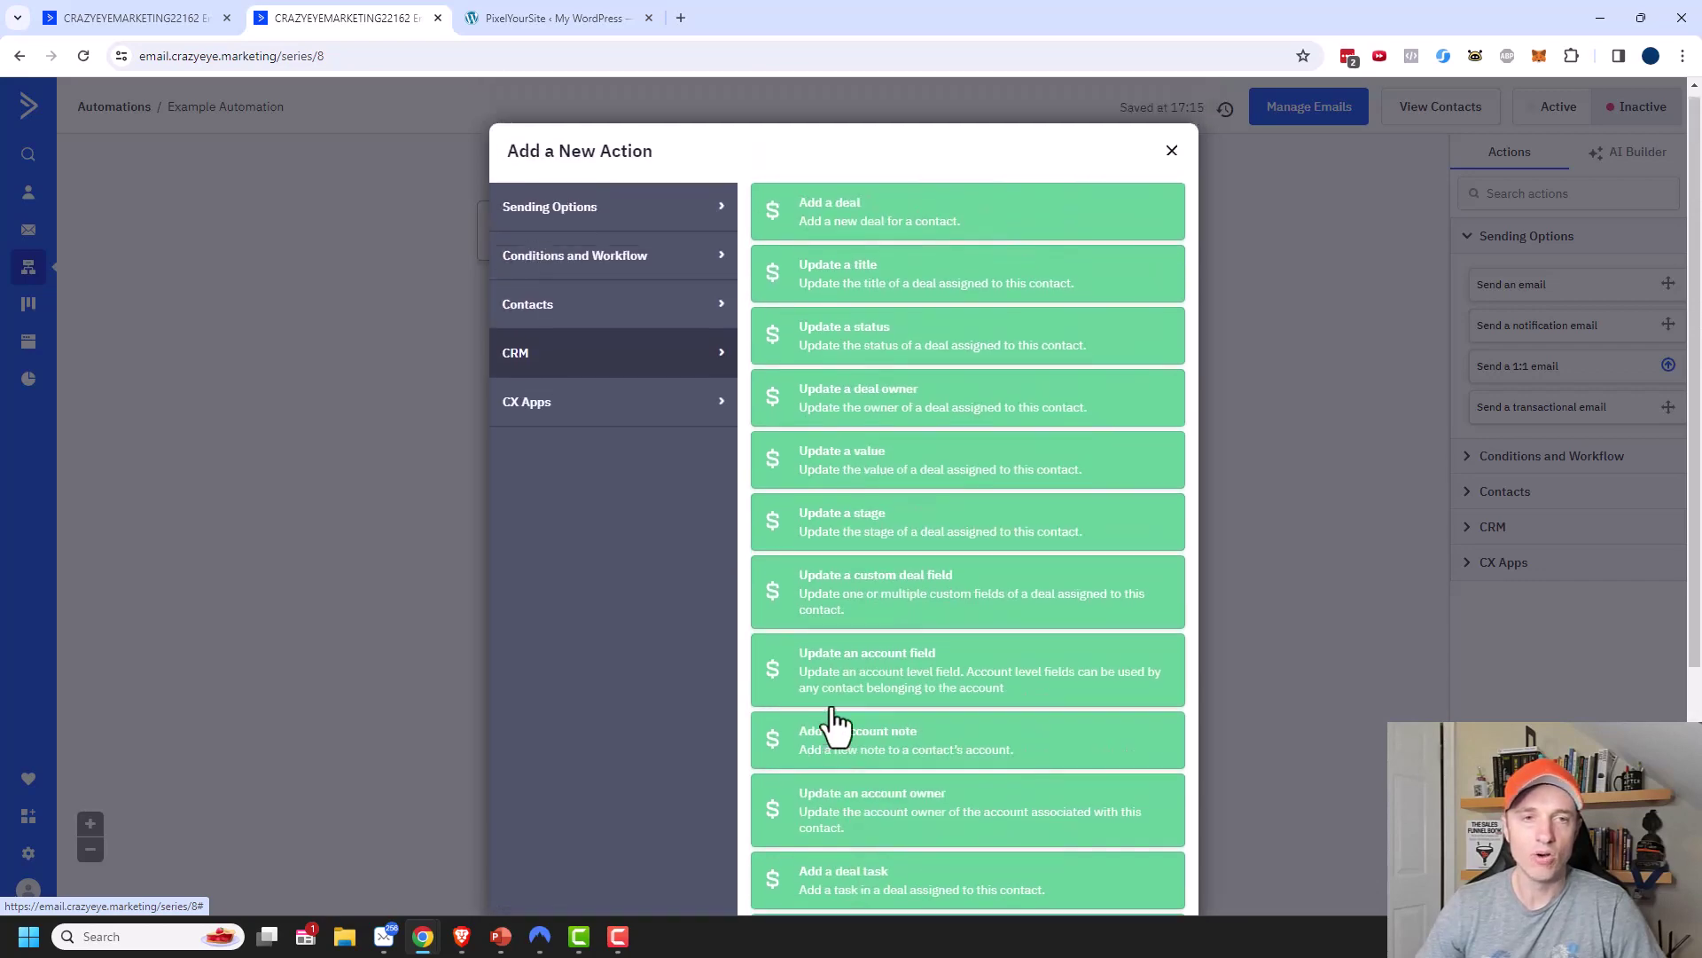
Step: Browse the third-party CX Apps actions that can be added to the automation
click(595, 404)
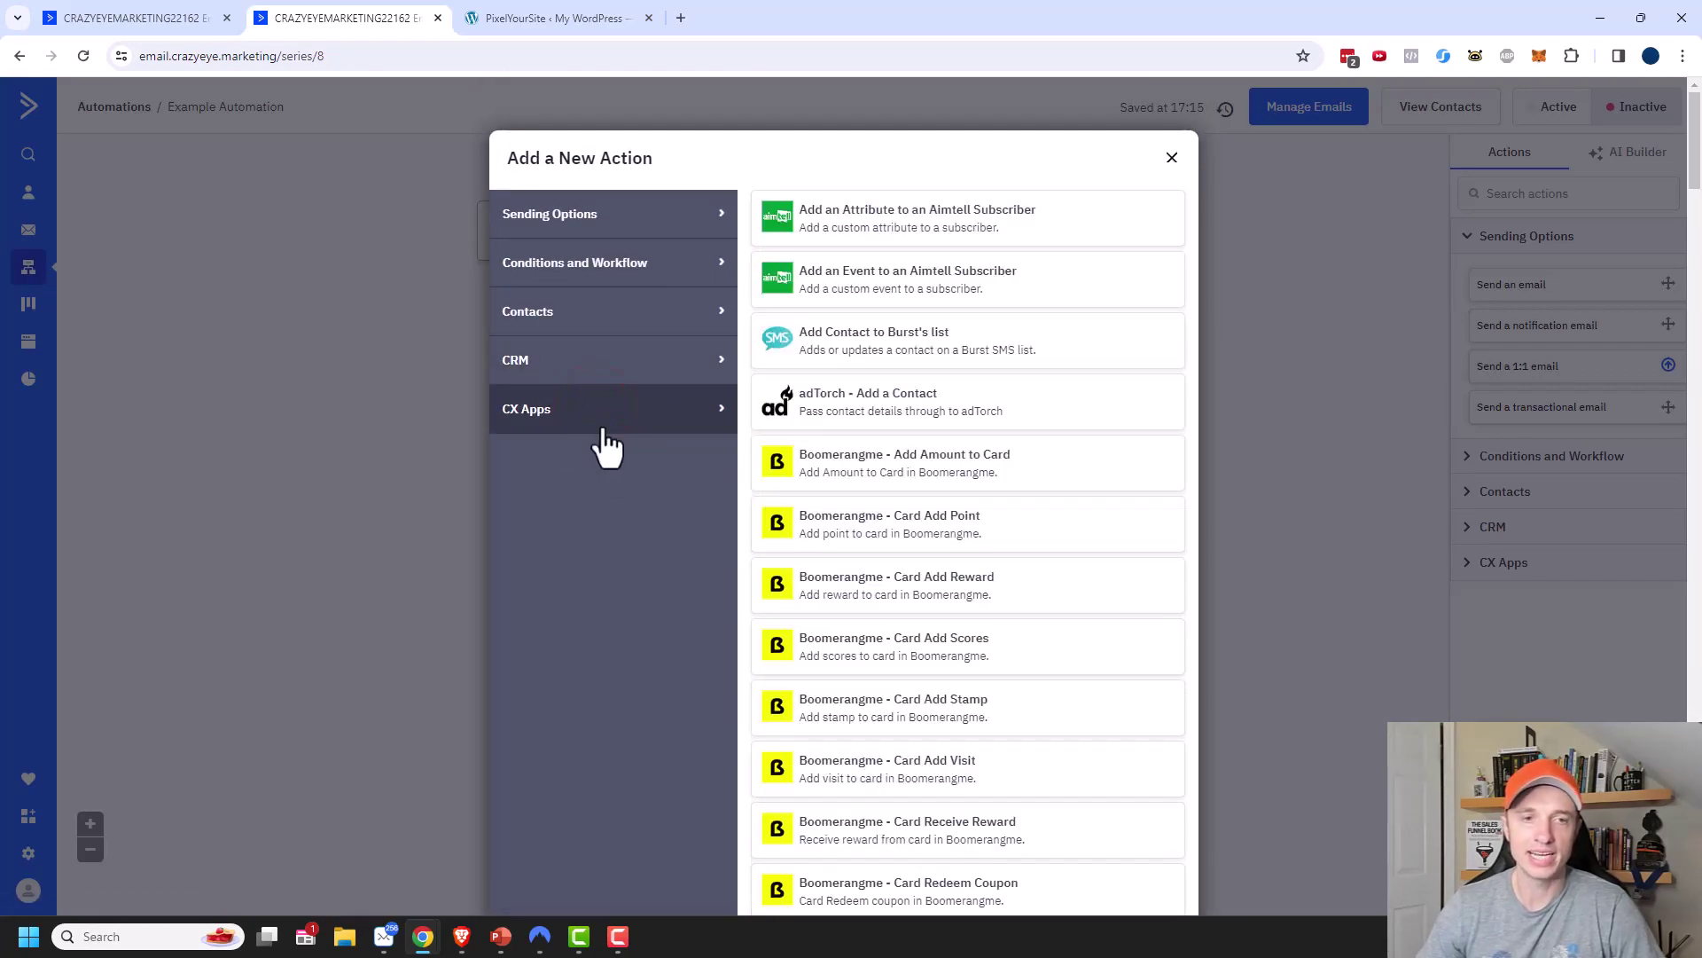
scroll(896, 369, down, 5)
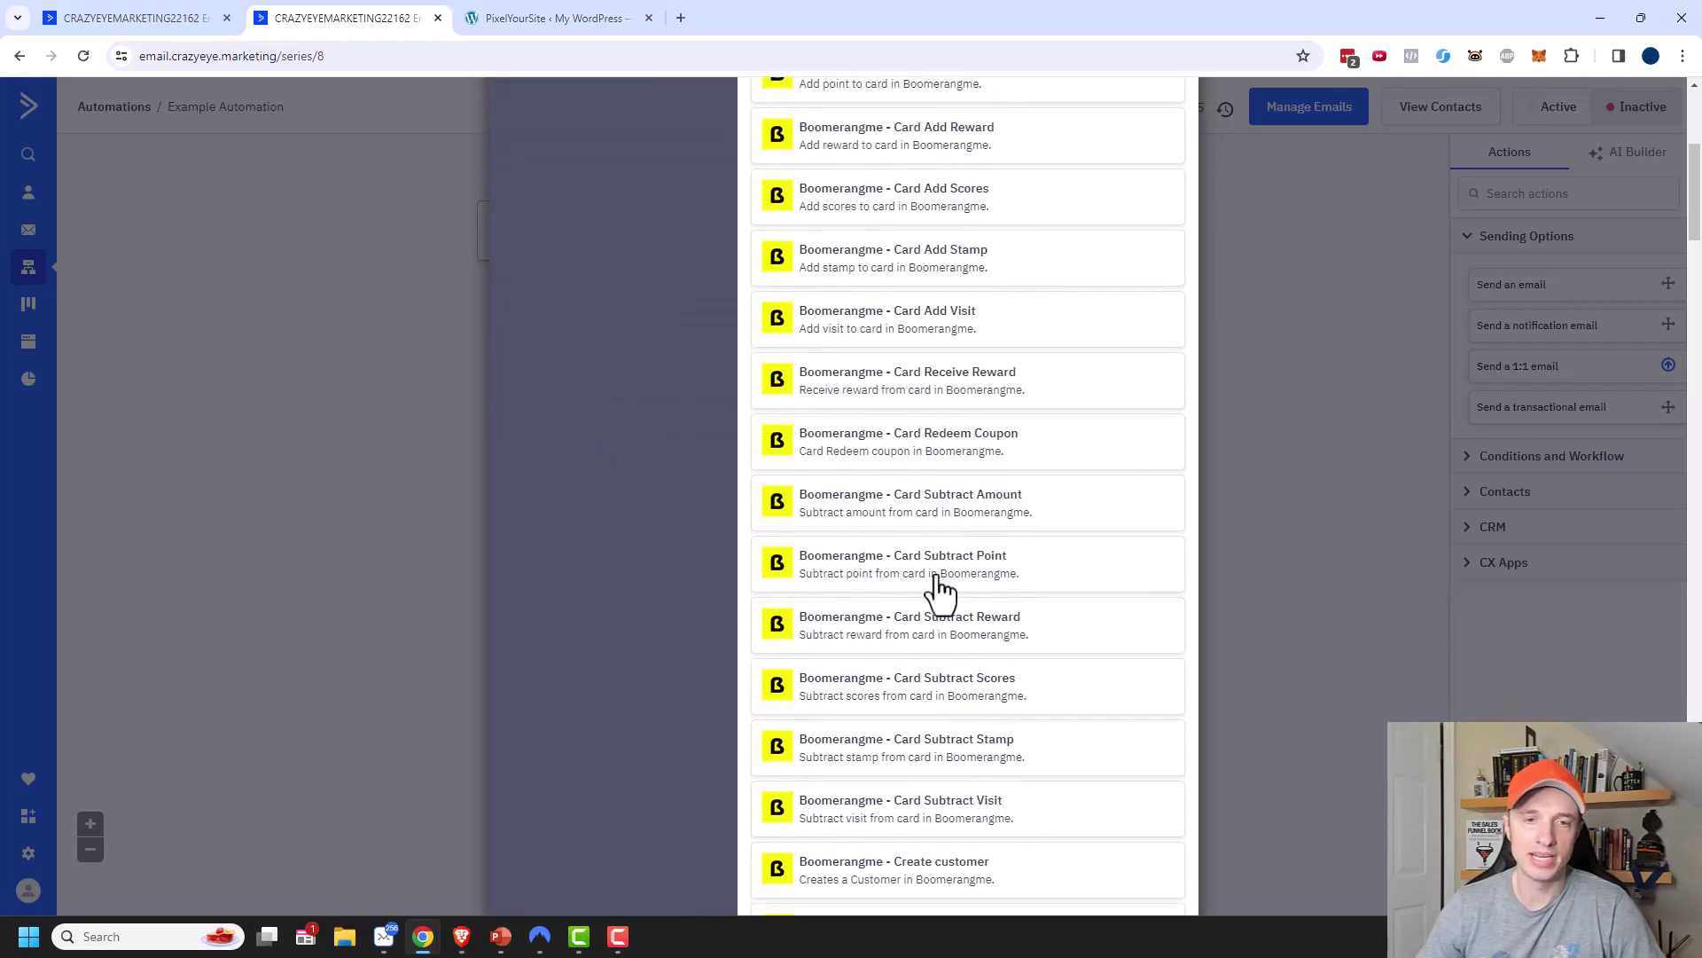
scroll(936, 576, down, 20)
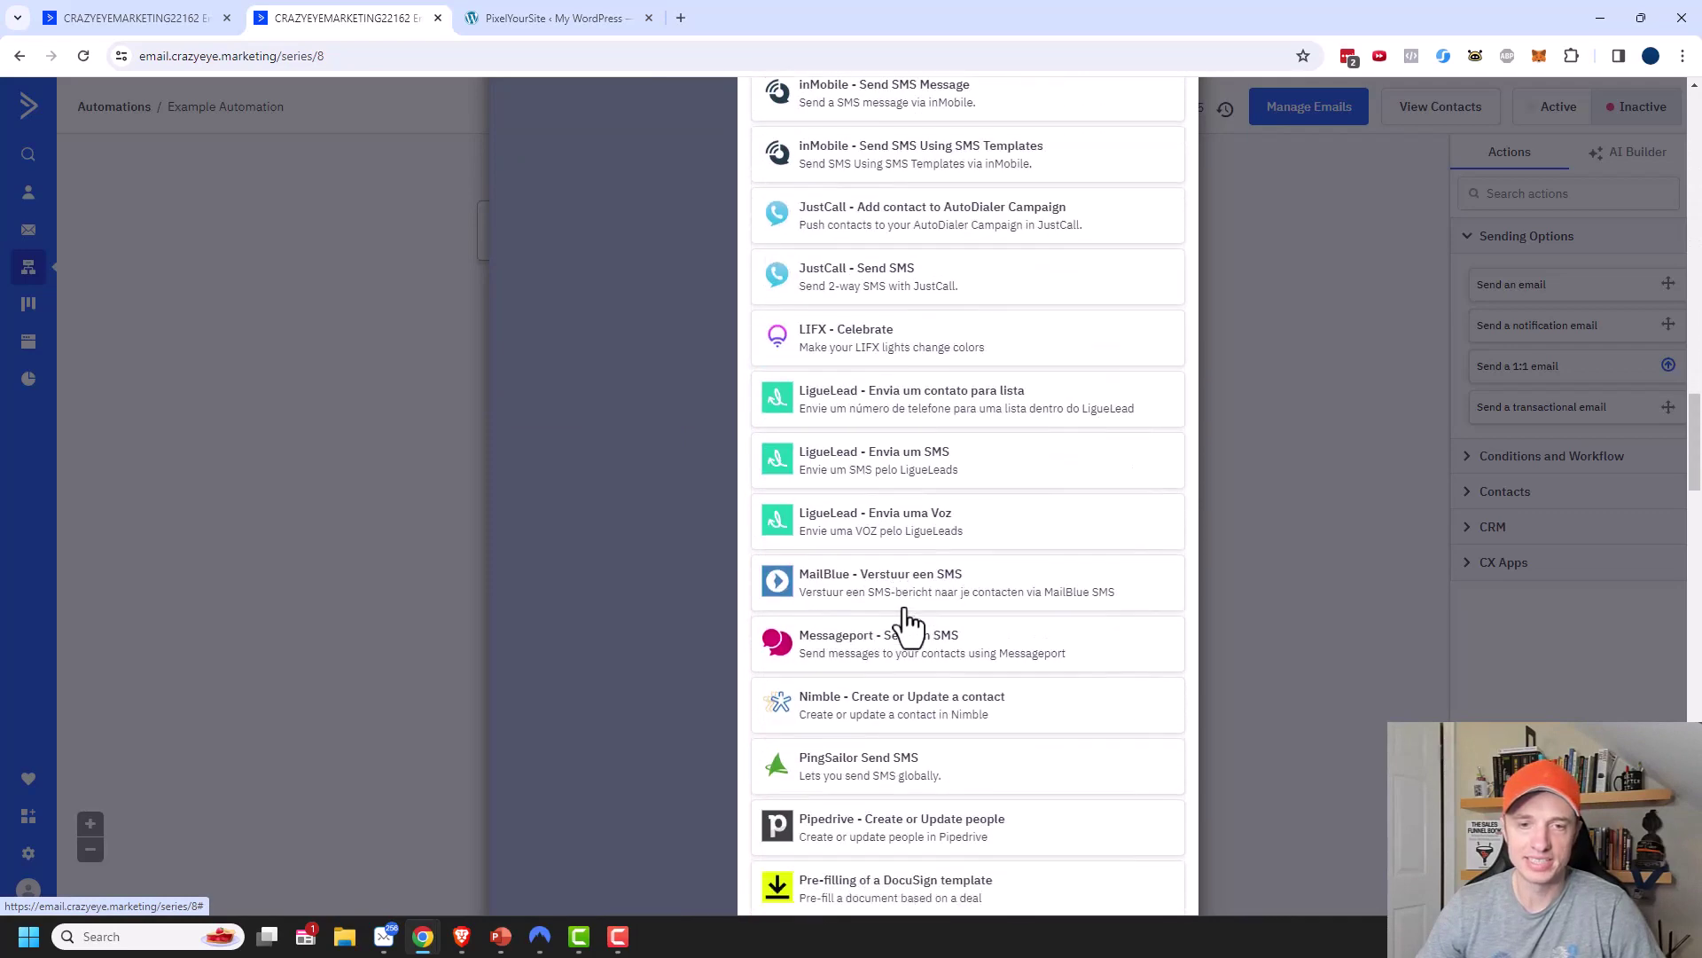
scroll(908, 625, up, 20)
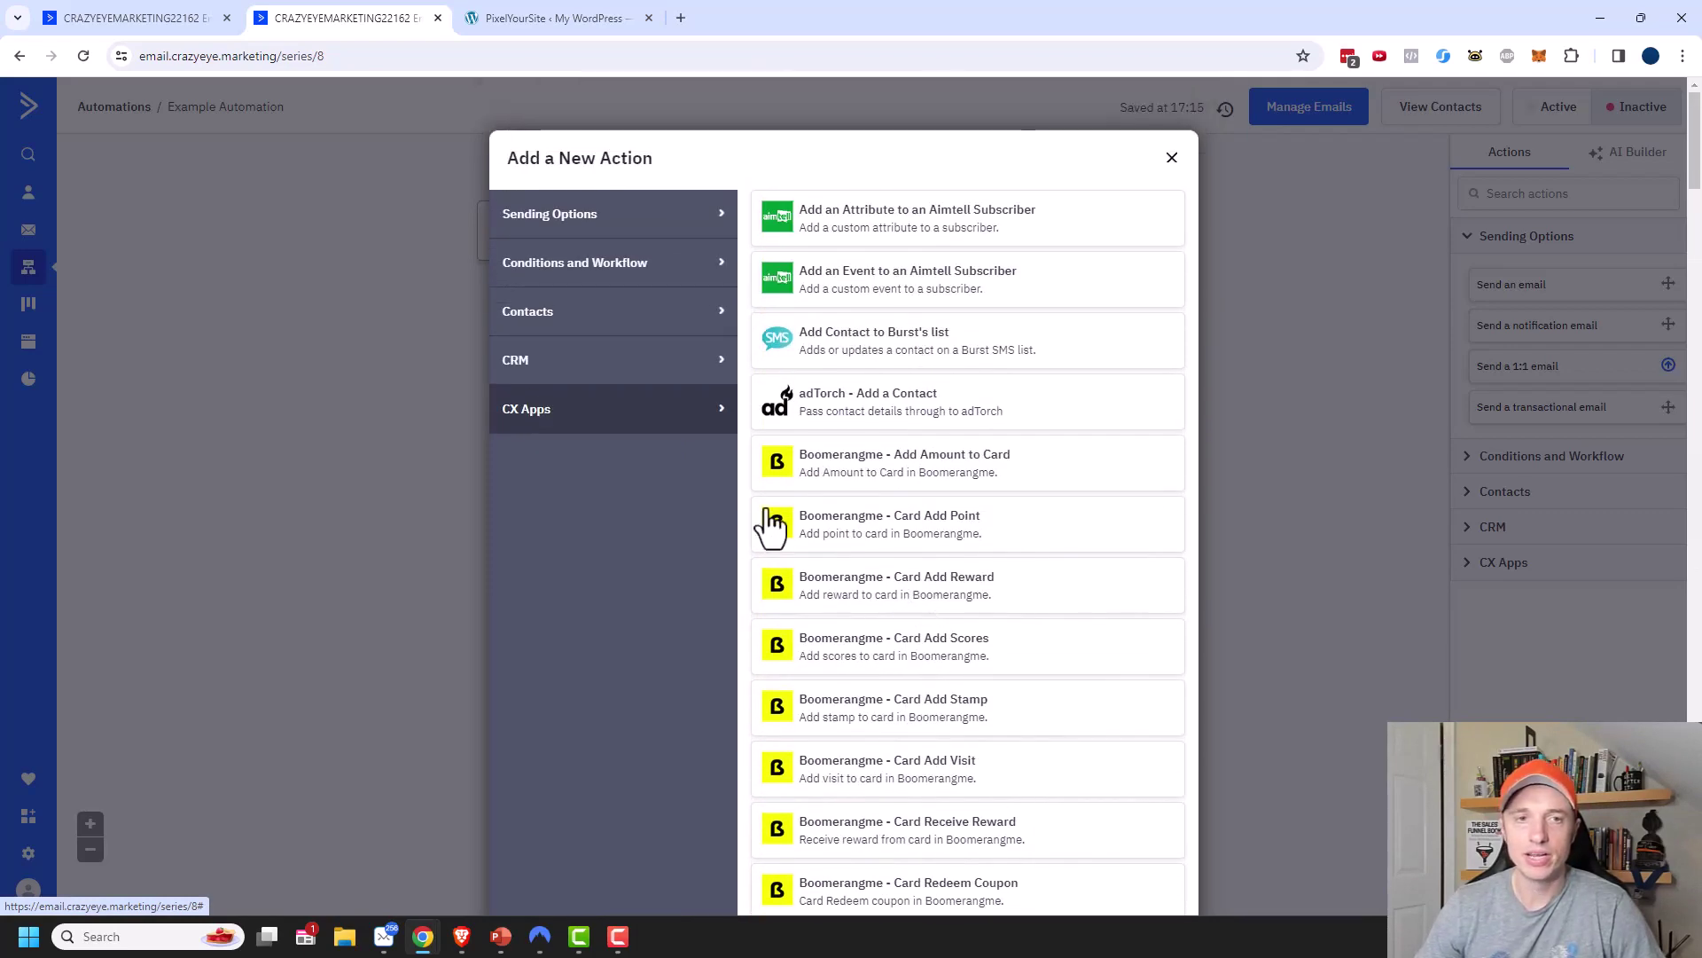
Step: Look at the new email options for a "Send an email" action, leaving without creating an email
click(625, 213)
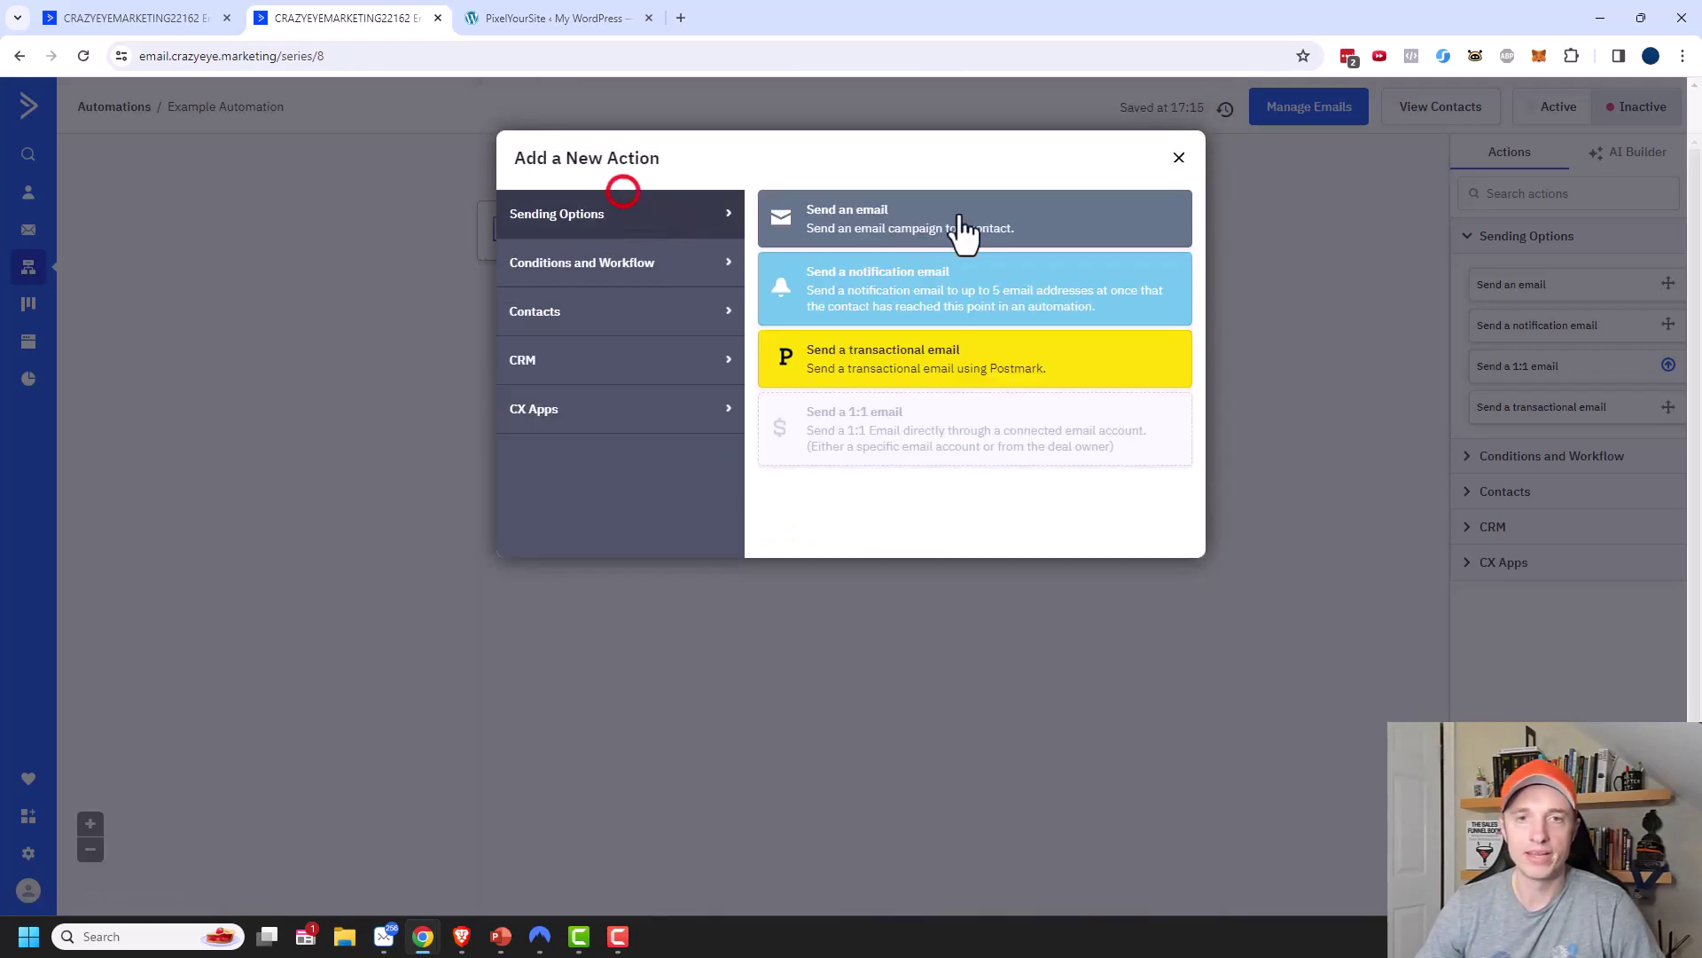
click(903, 221)
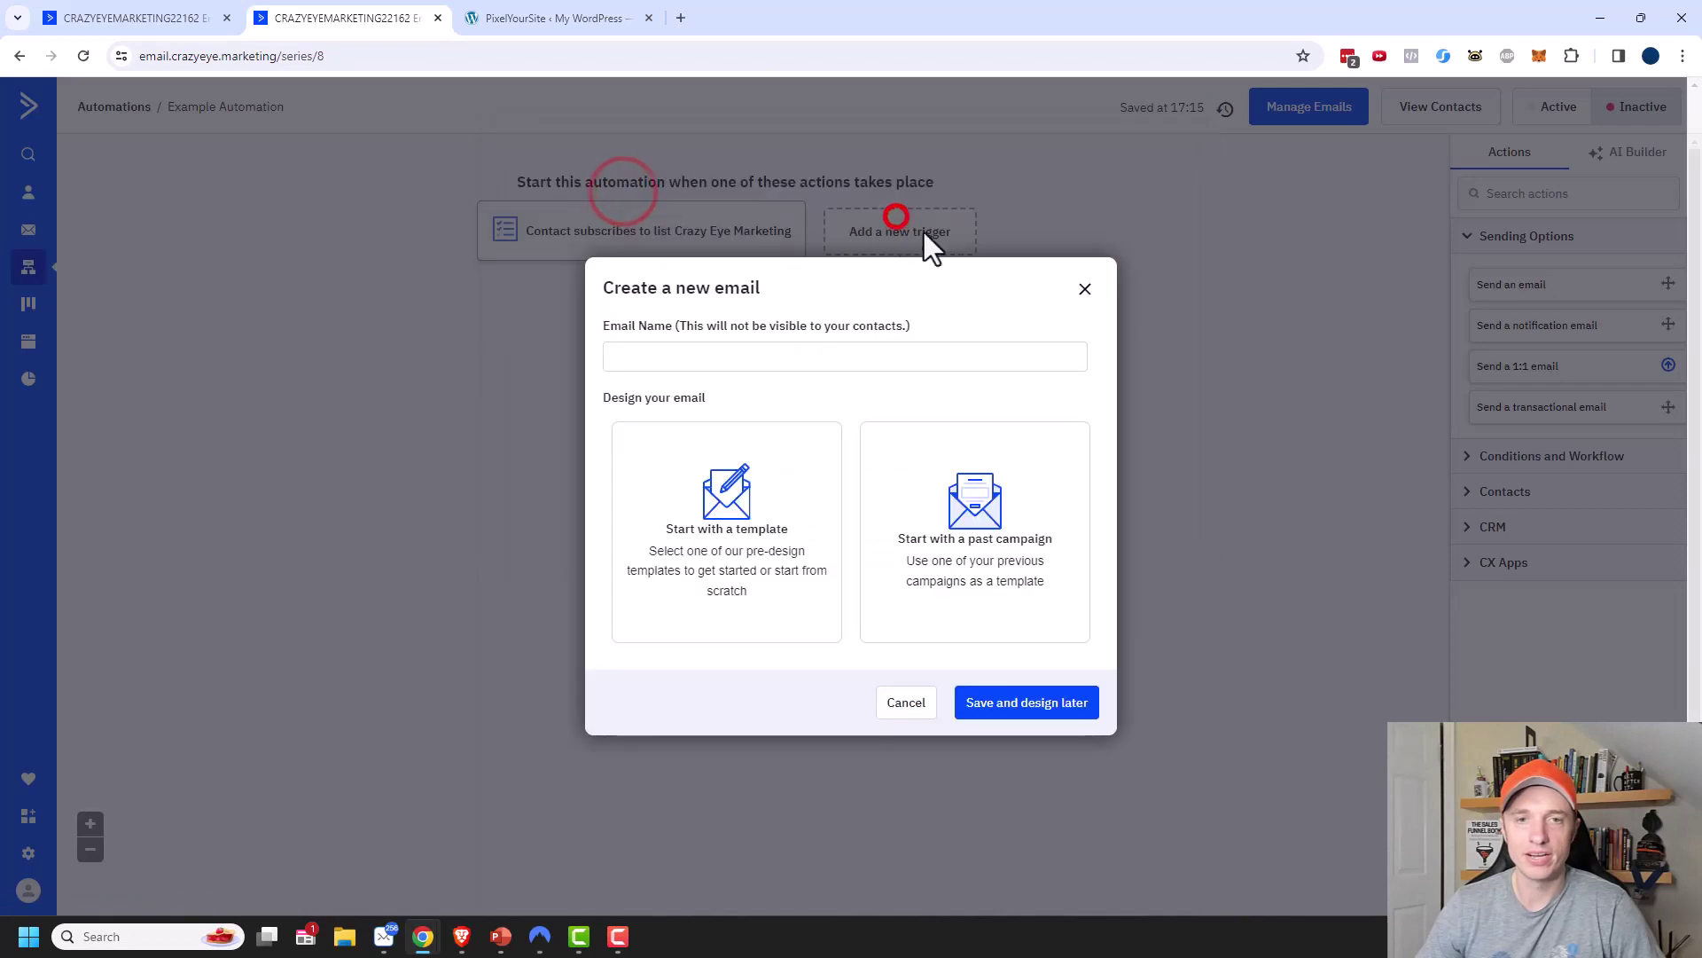
click(1094, 292)
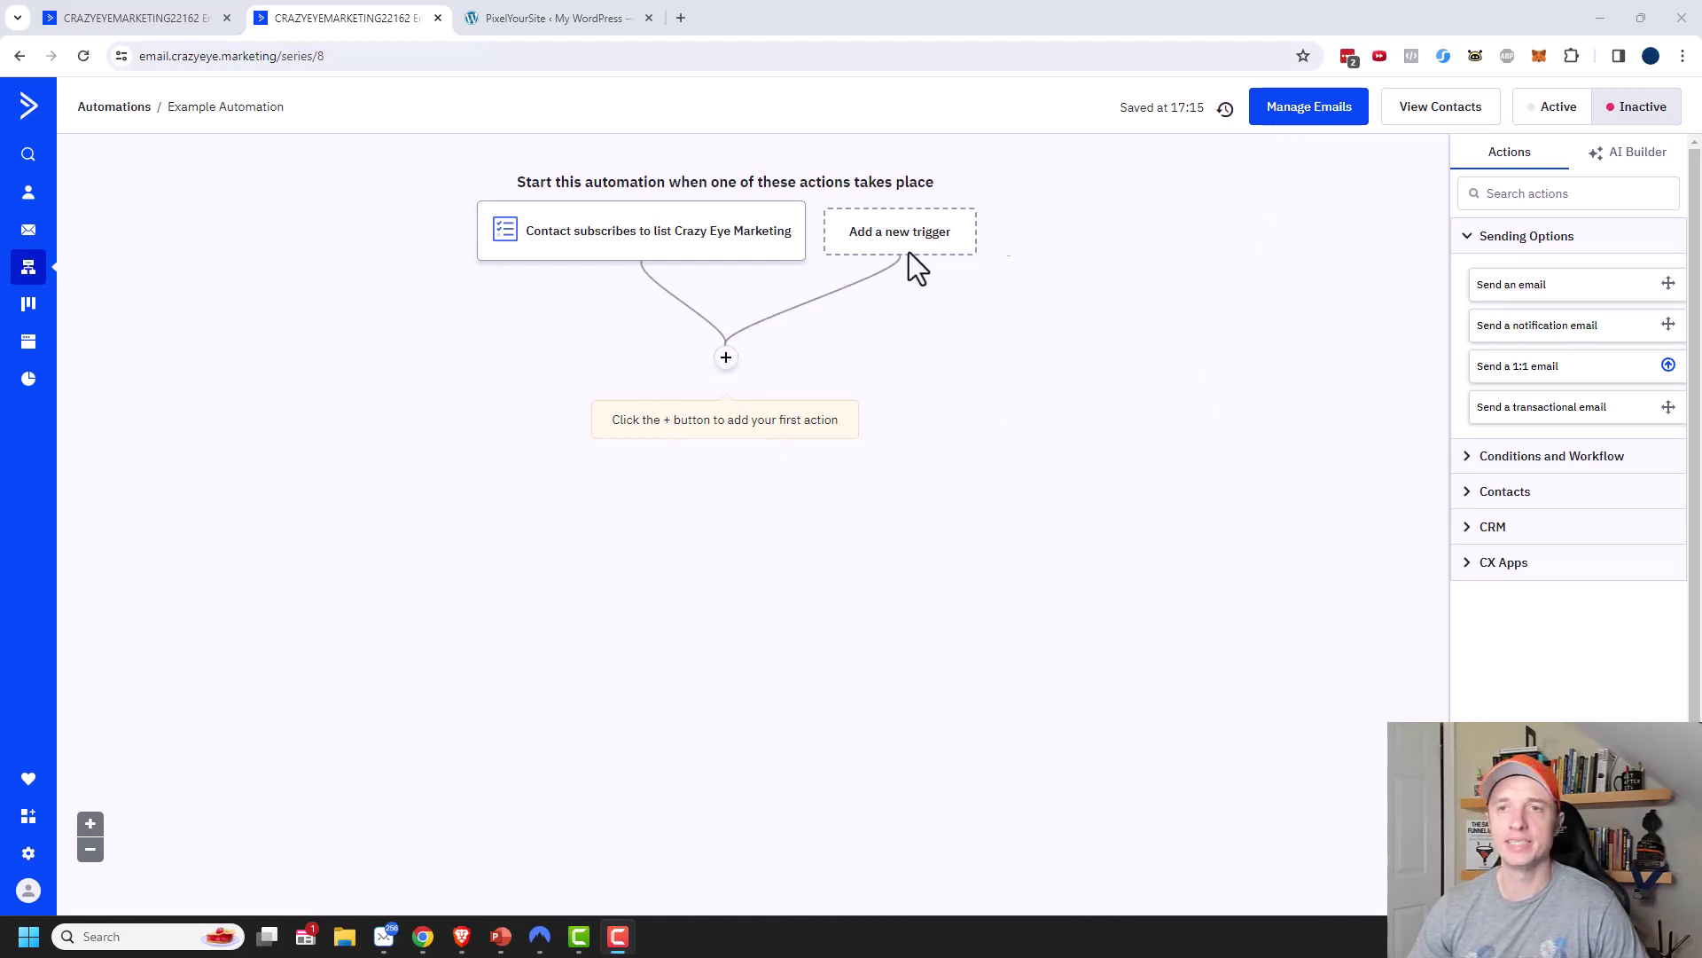
Step: Review the automation's email management options, including the sender settings for all its emails, without saving changes
click(1315, 121)
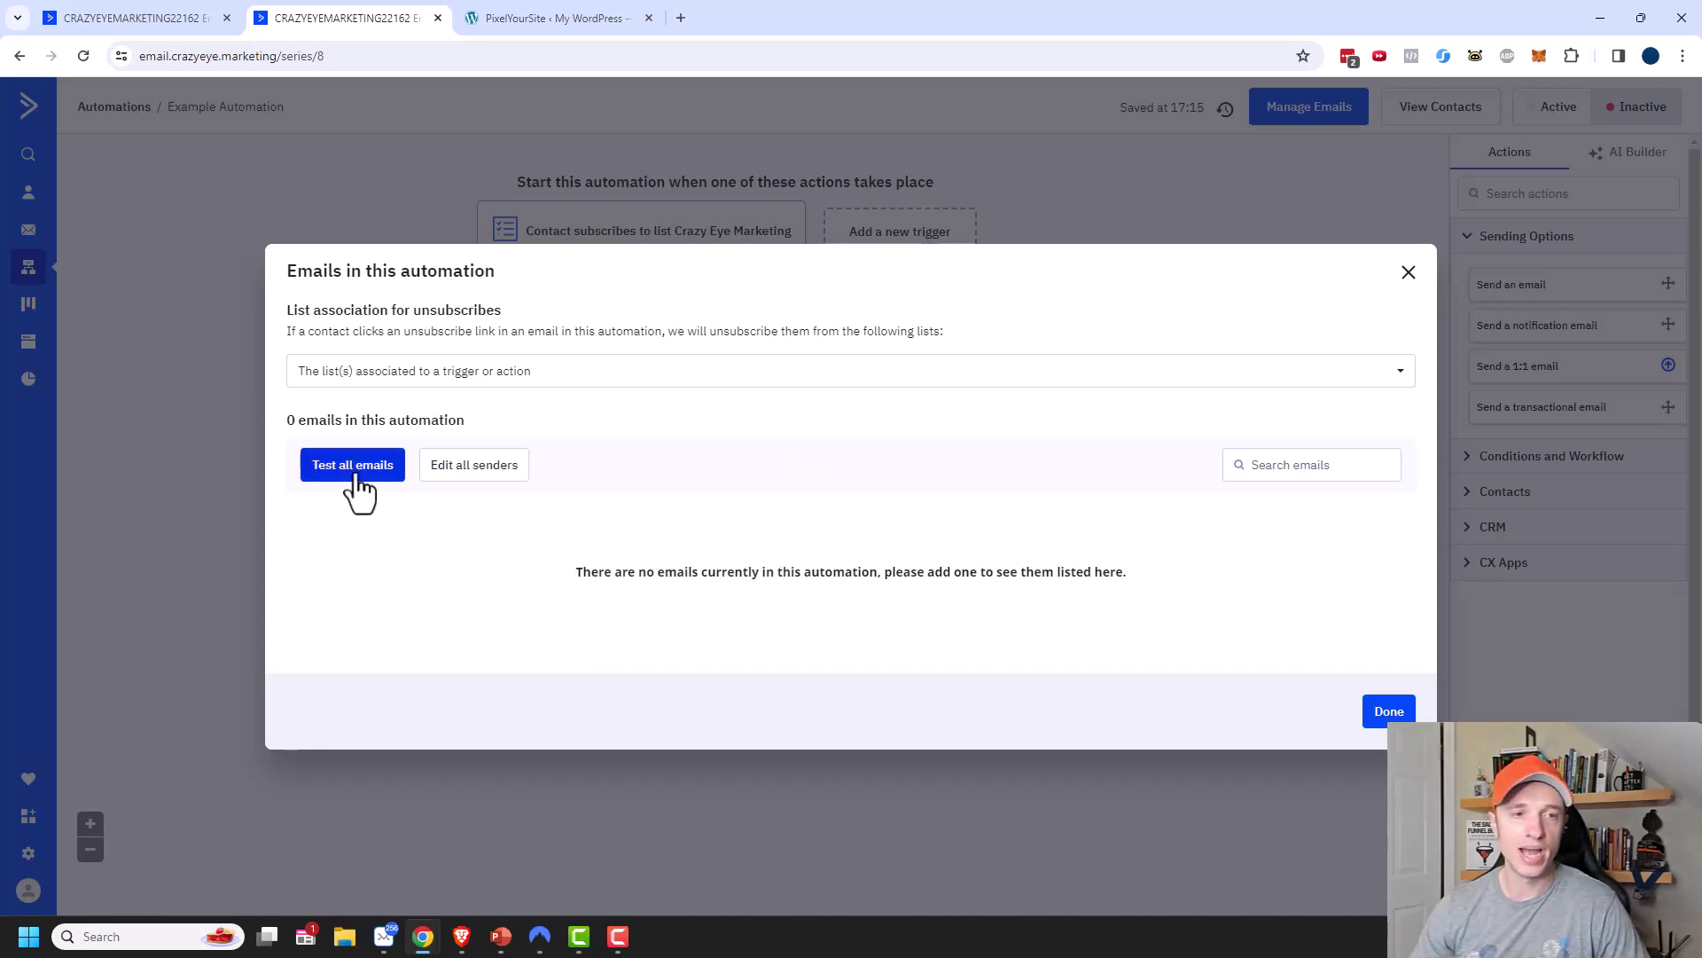
click(476, 487)
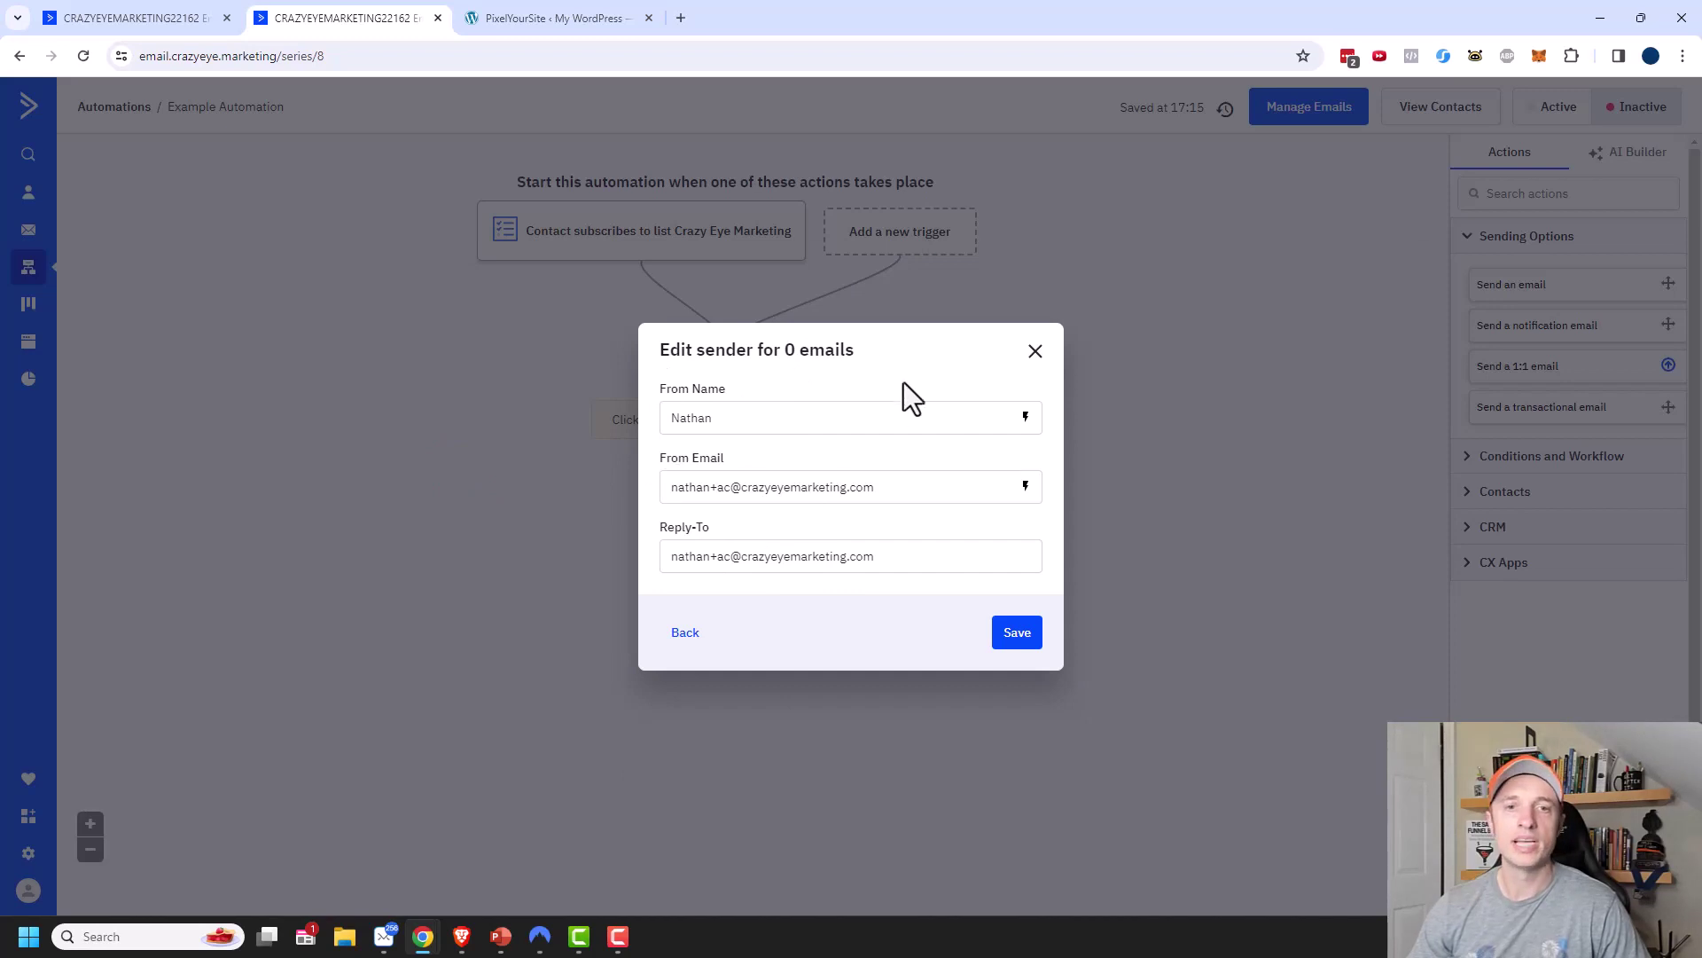
click(1034, 352)
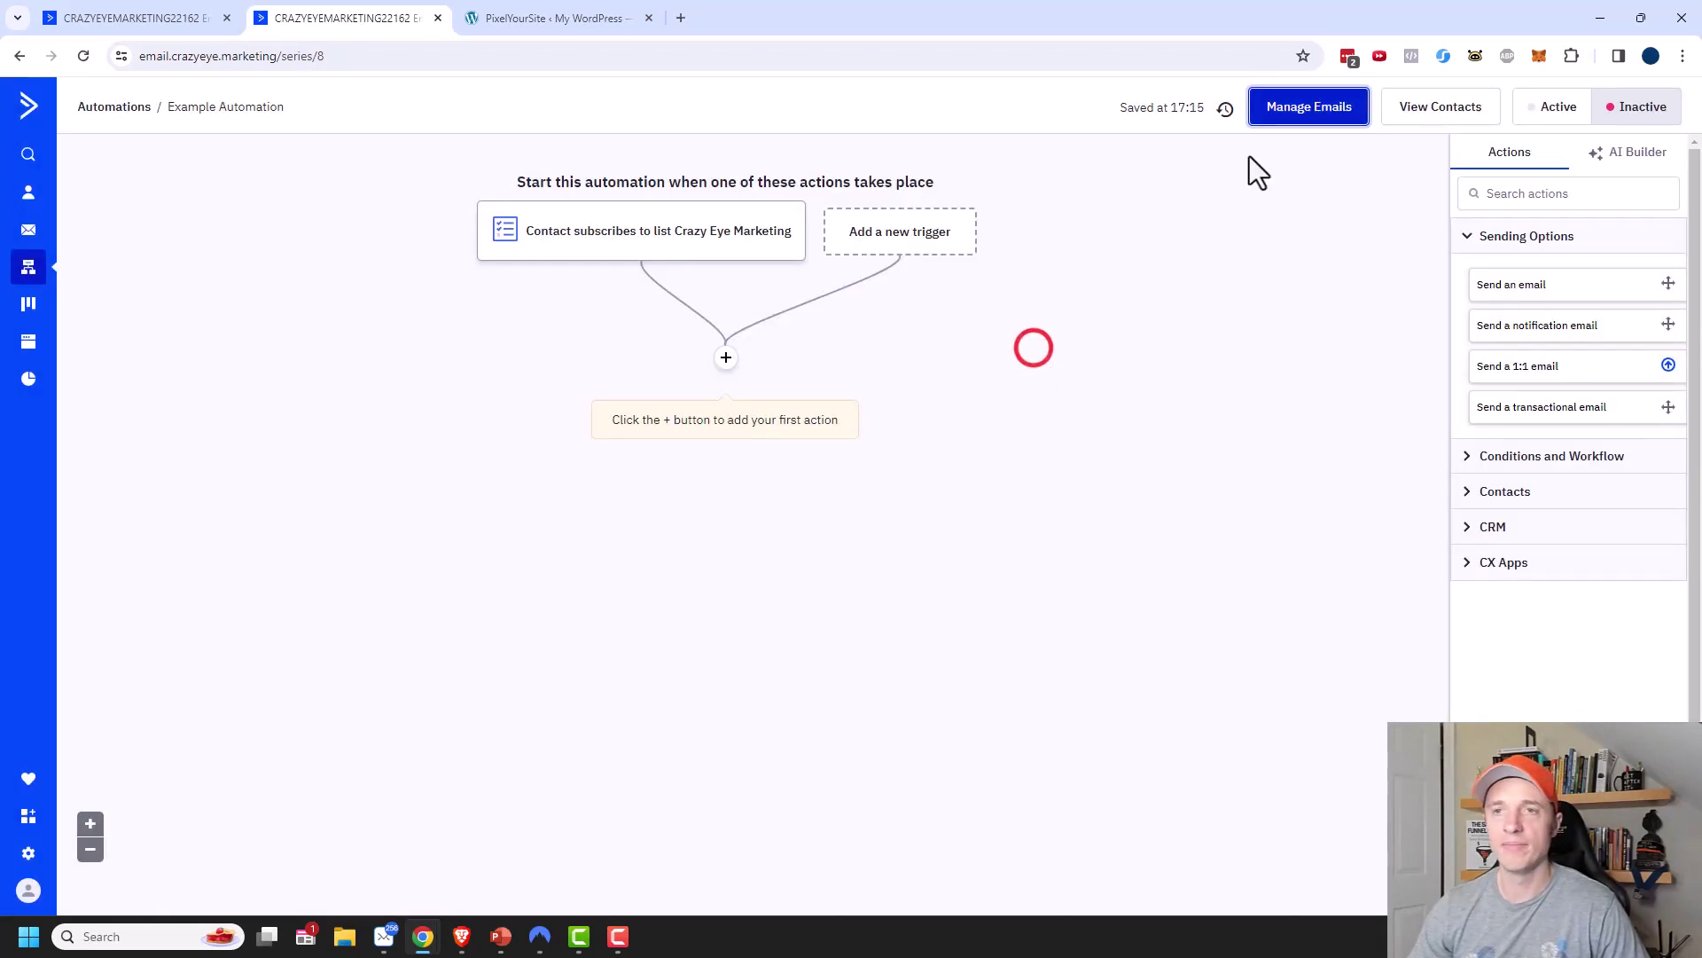
Step: View the contacts in Example Automation and return to its editor, dismissing the new action dialog
click(1441, 112)
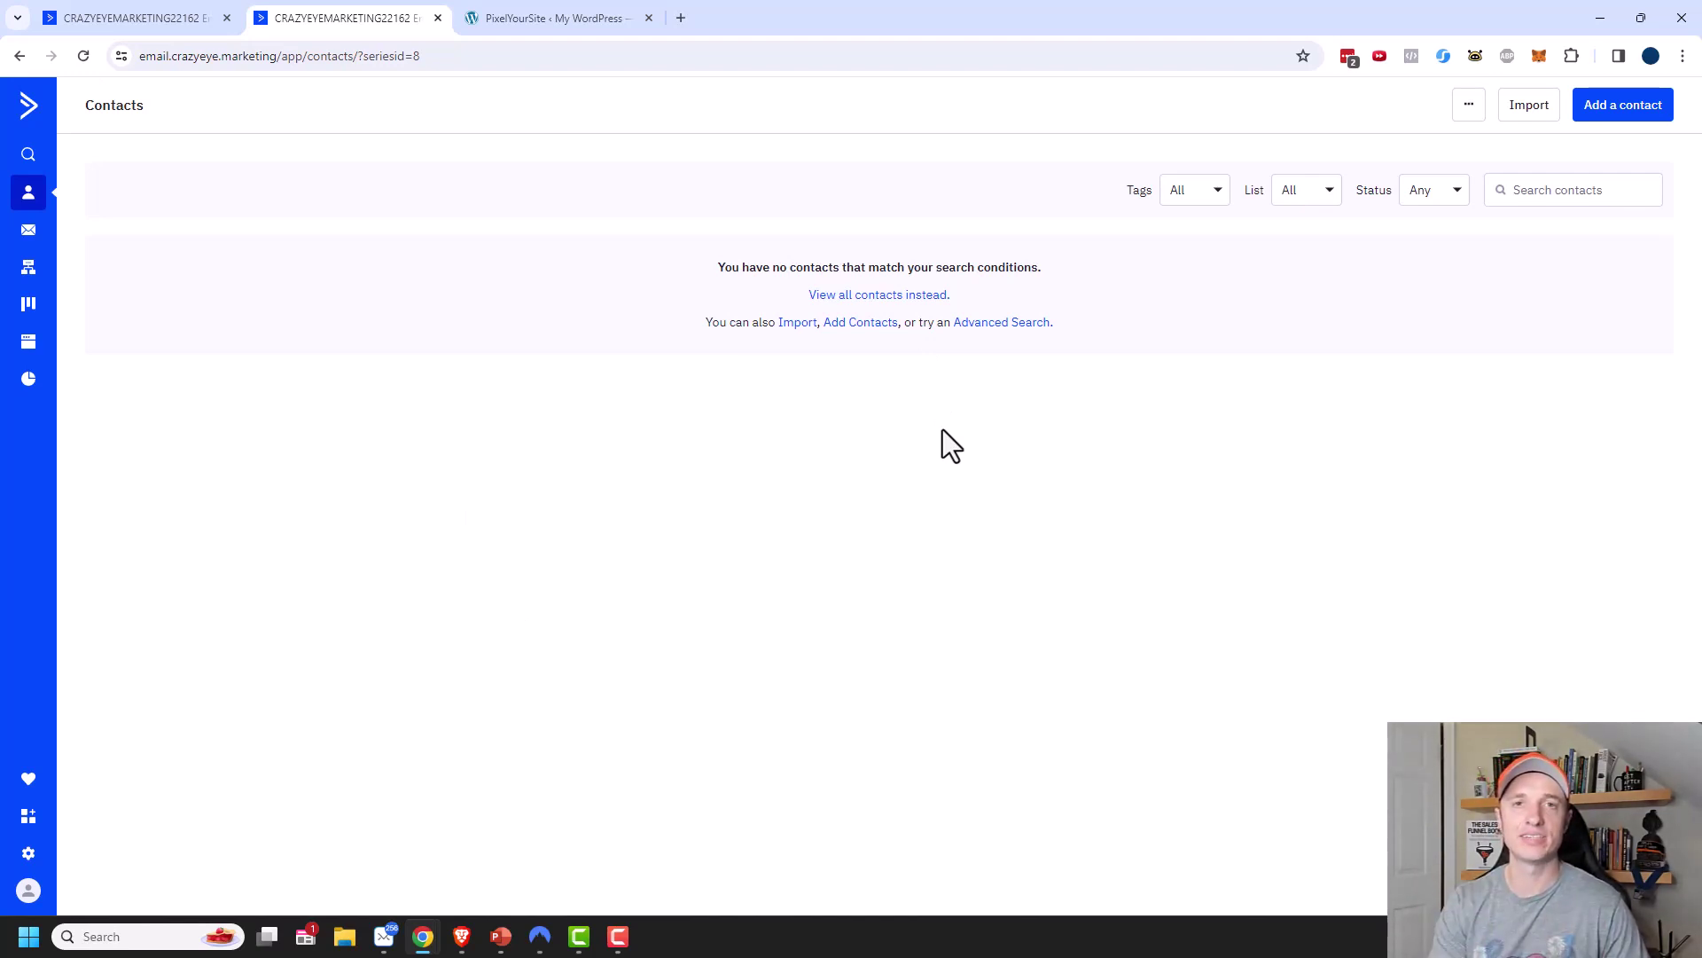
click(18, 58)
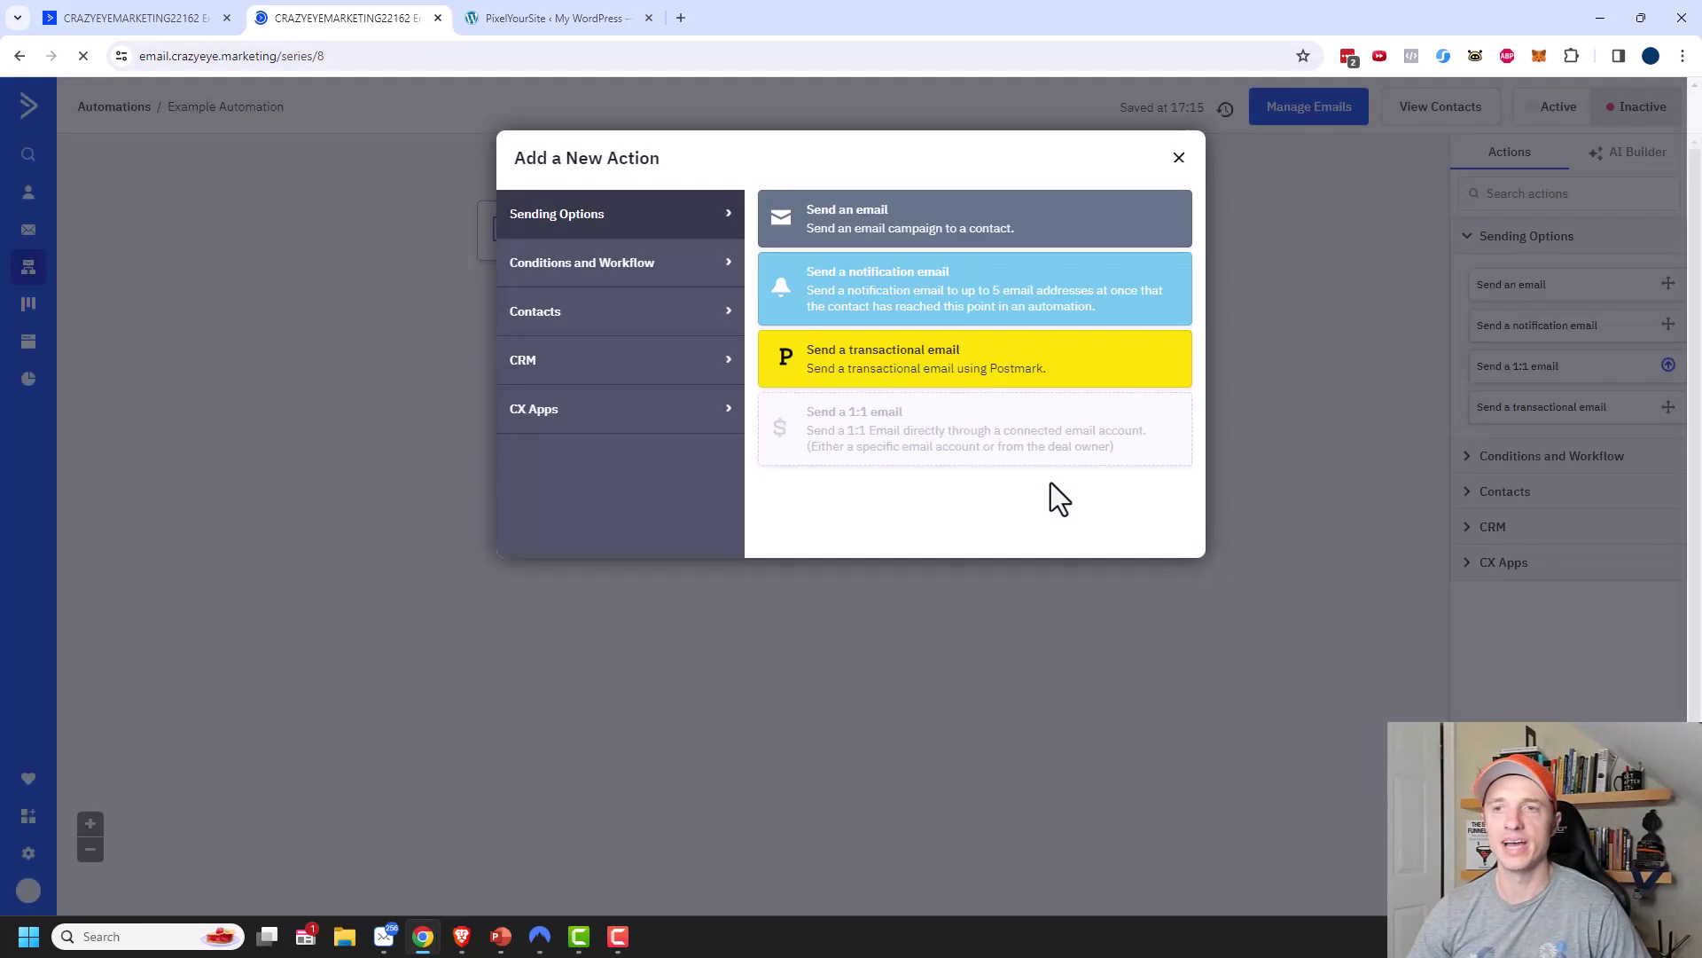
click(1179, 157)
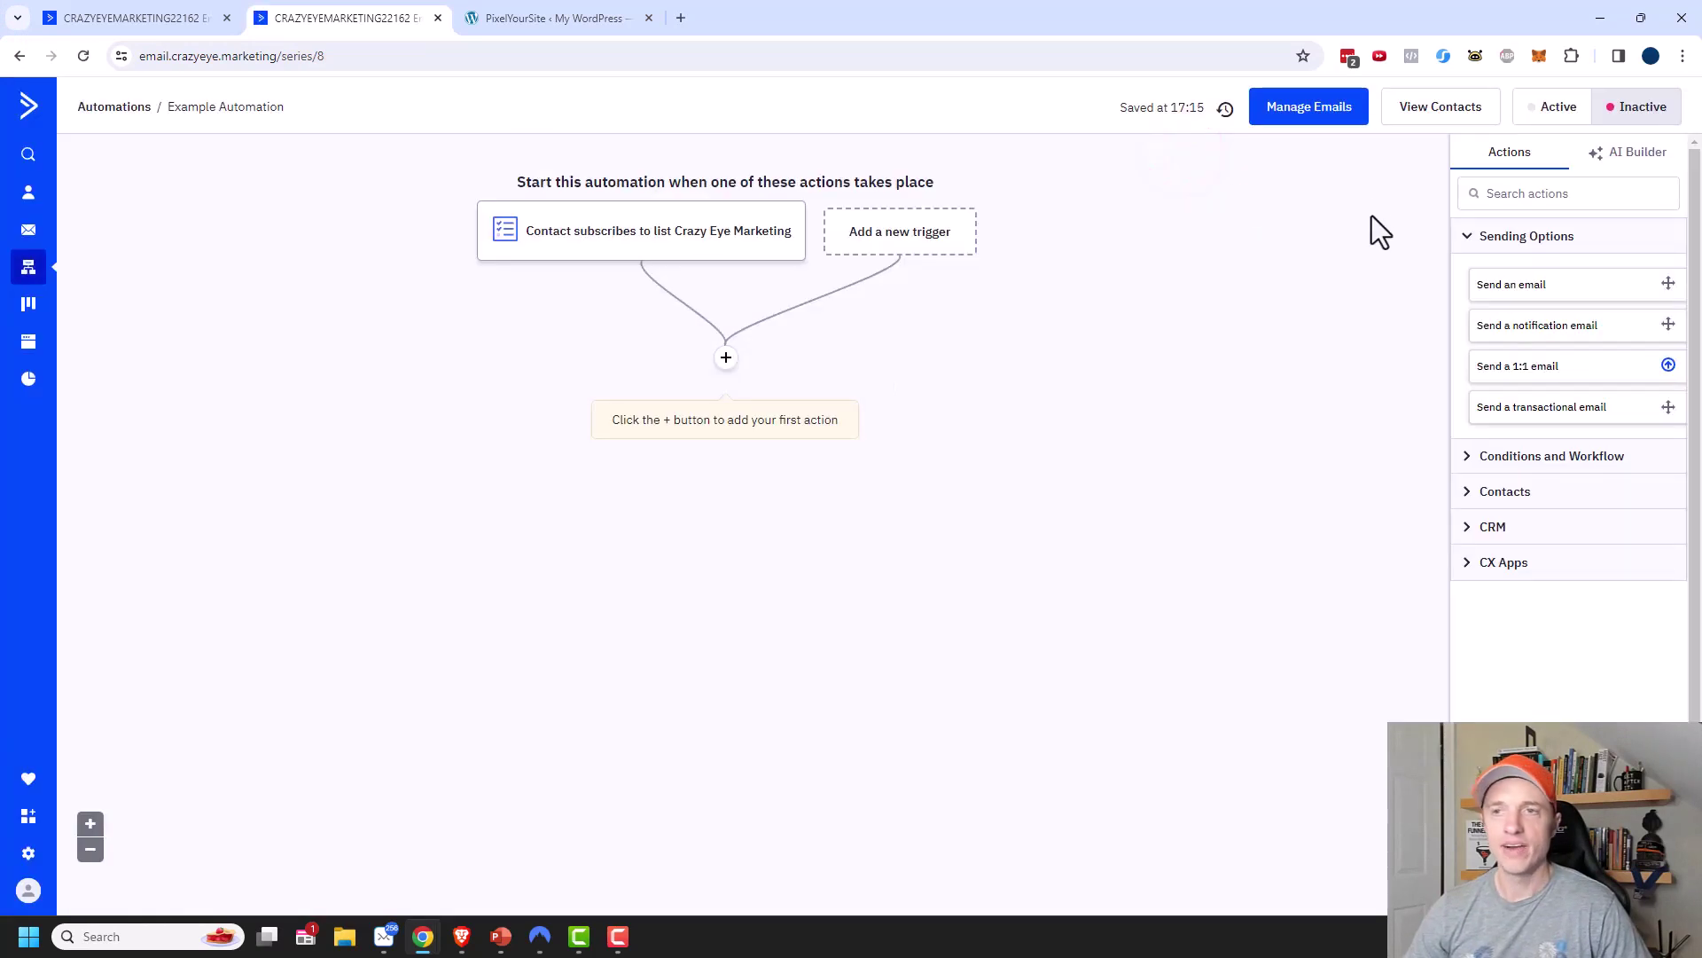
click(1552, 108)
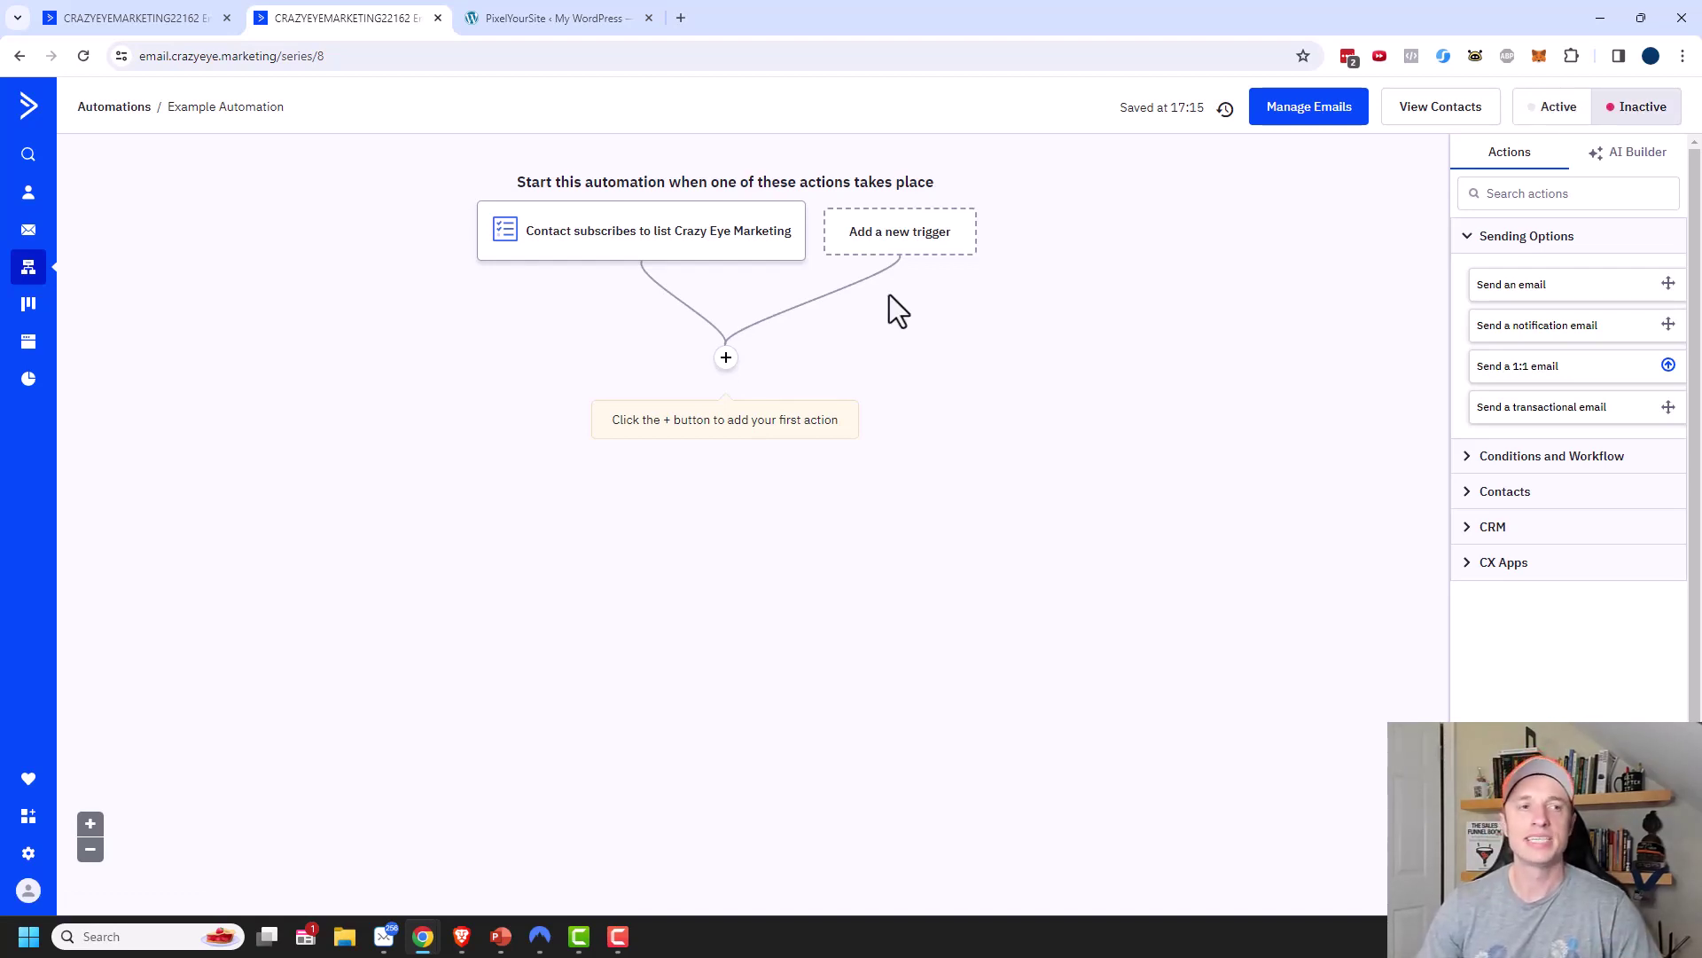
Step: Leave the editor for the overview of all automations and go to the search field above the list
click(29, 271)
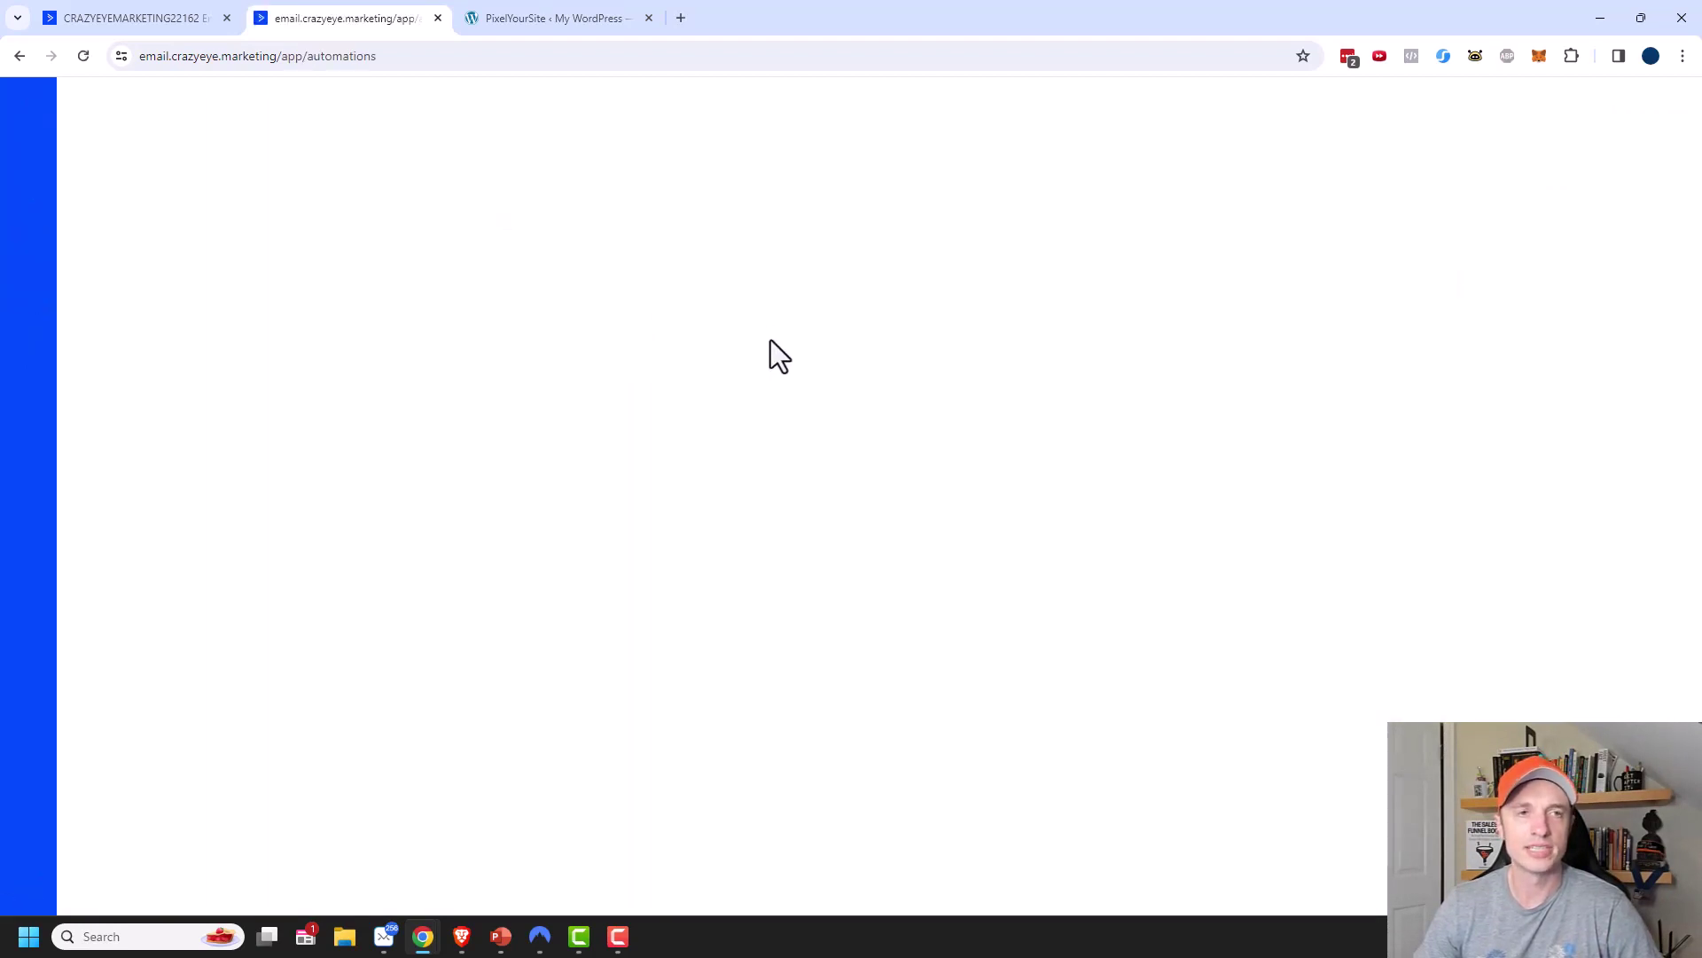
scroll(975, 288, down, 2)
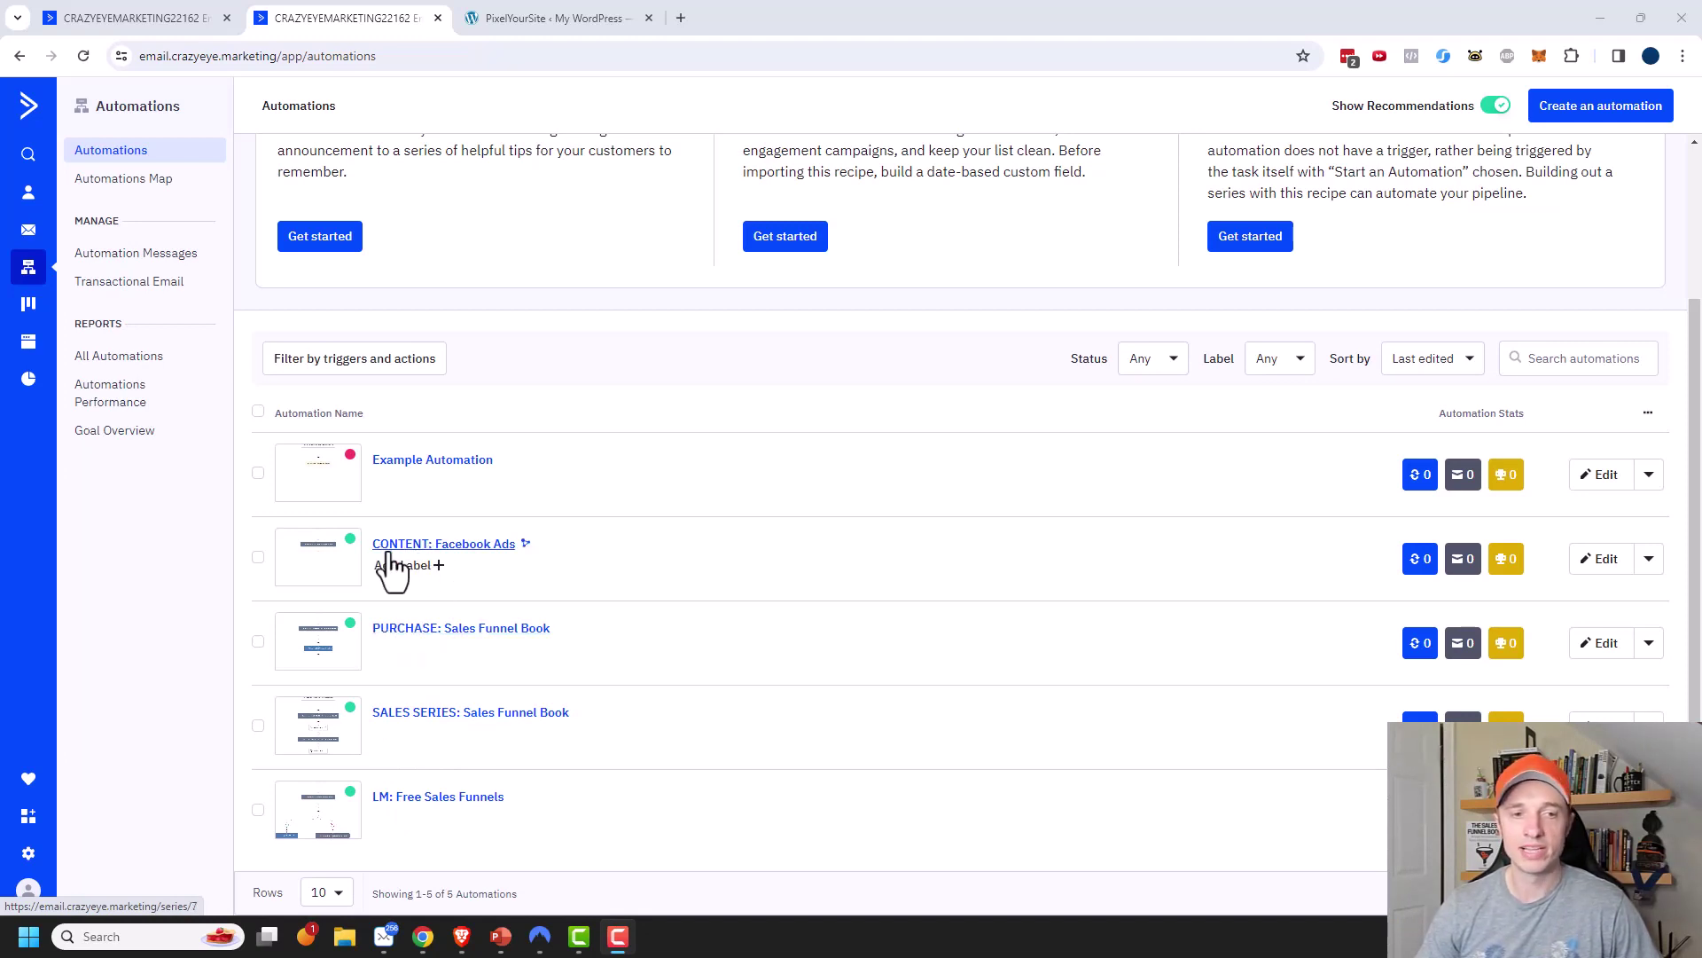
click(1606, 358)
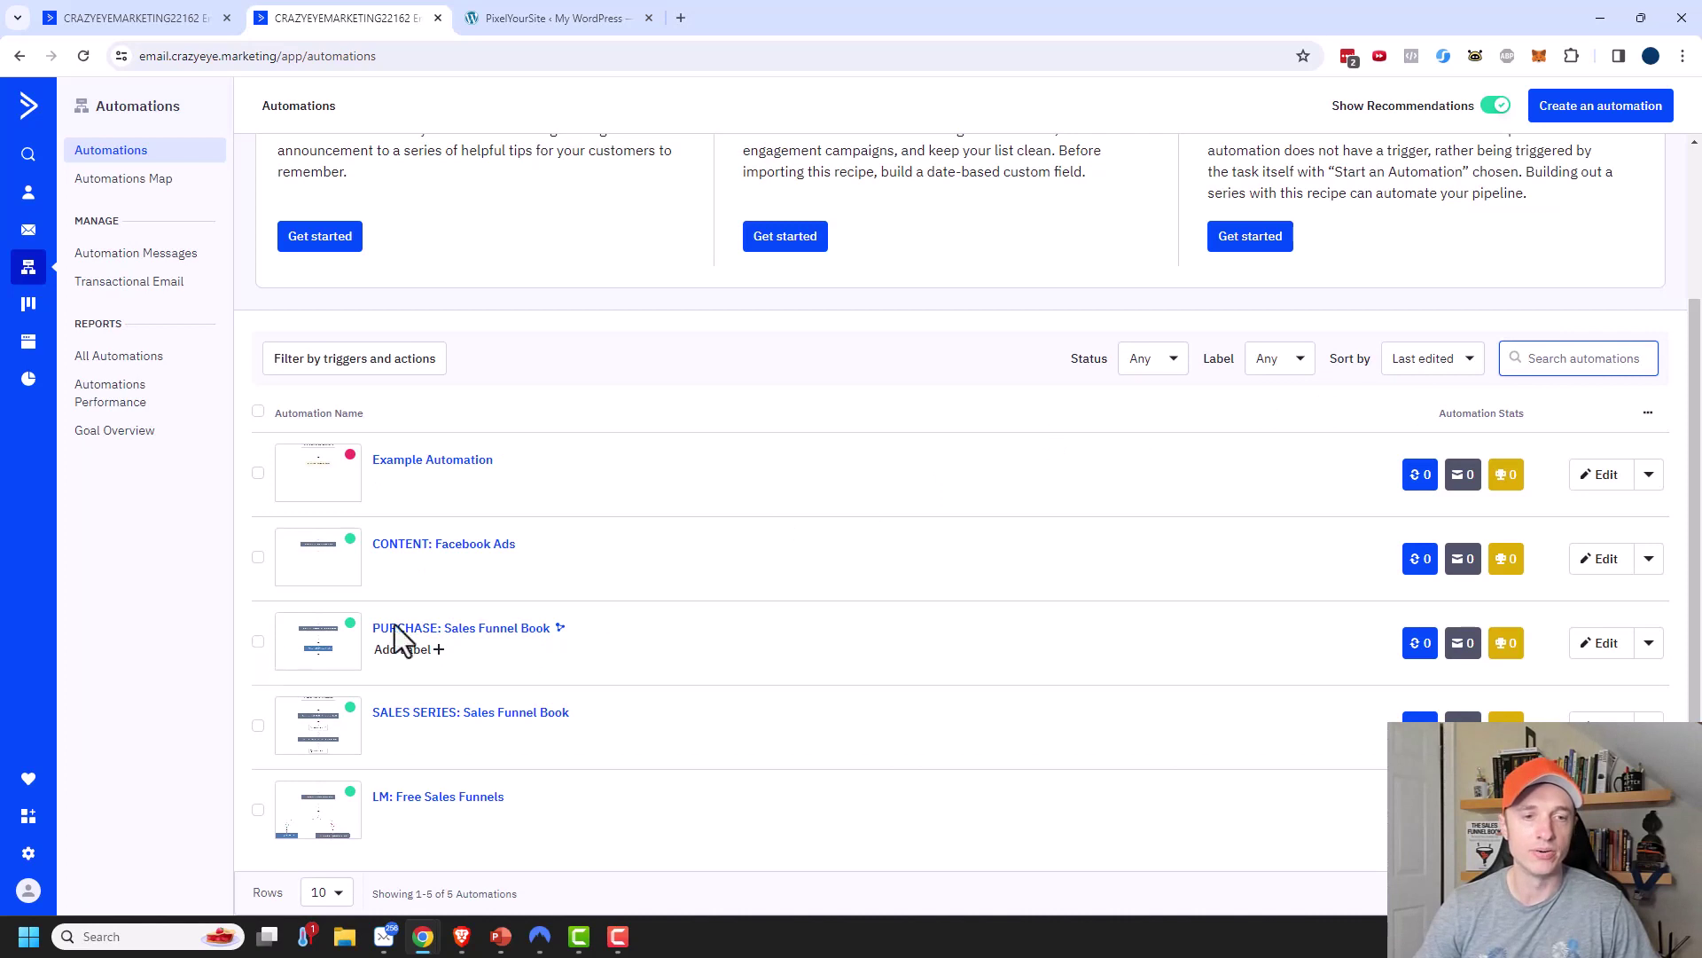
Step: Create an orange label named Sales Funnels for the PURCHASE: Sales Funnel Book, SALES SERIES: Sales Funnel Book and LM: Free Sales Funnels automations
click(258, 642)
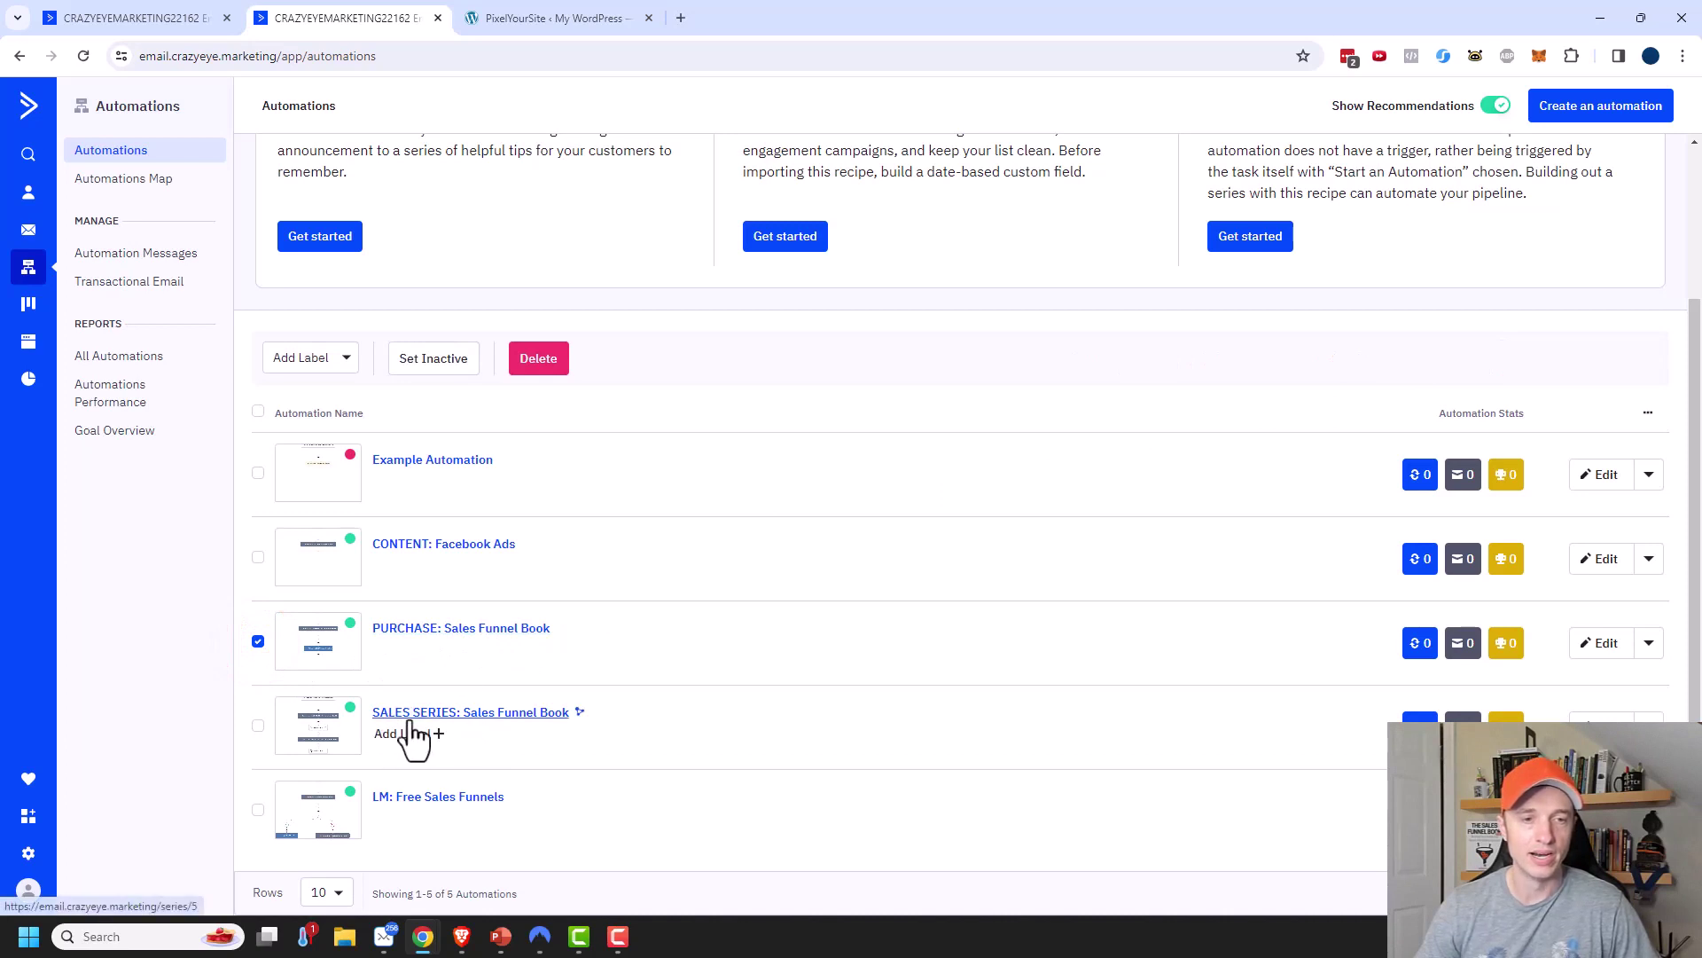
click(258, 725)
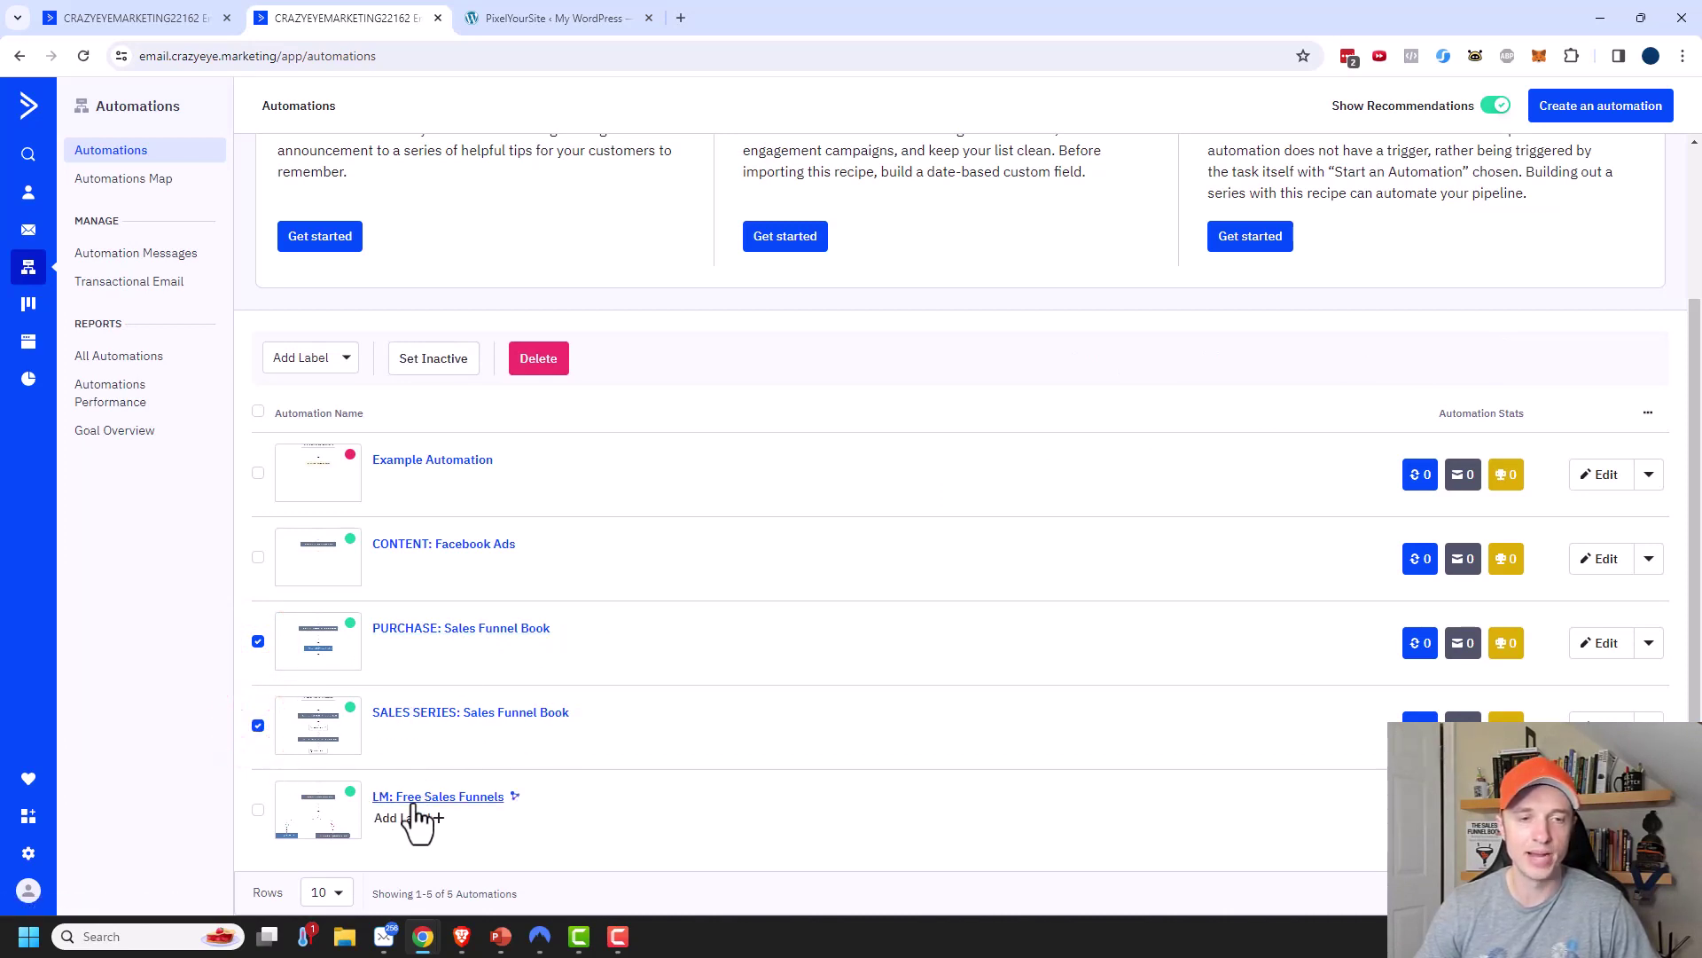
click(257, 810)
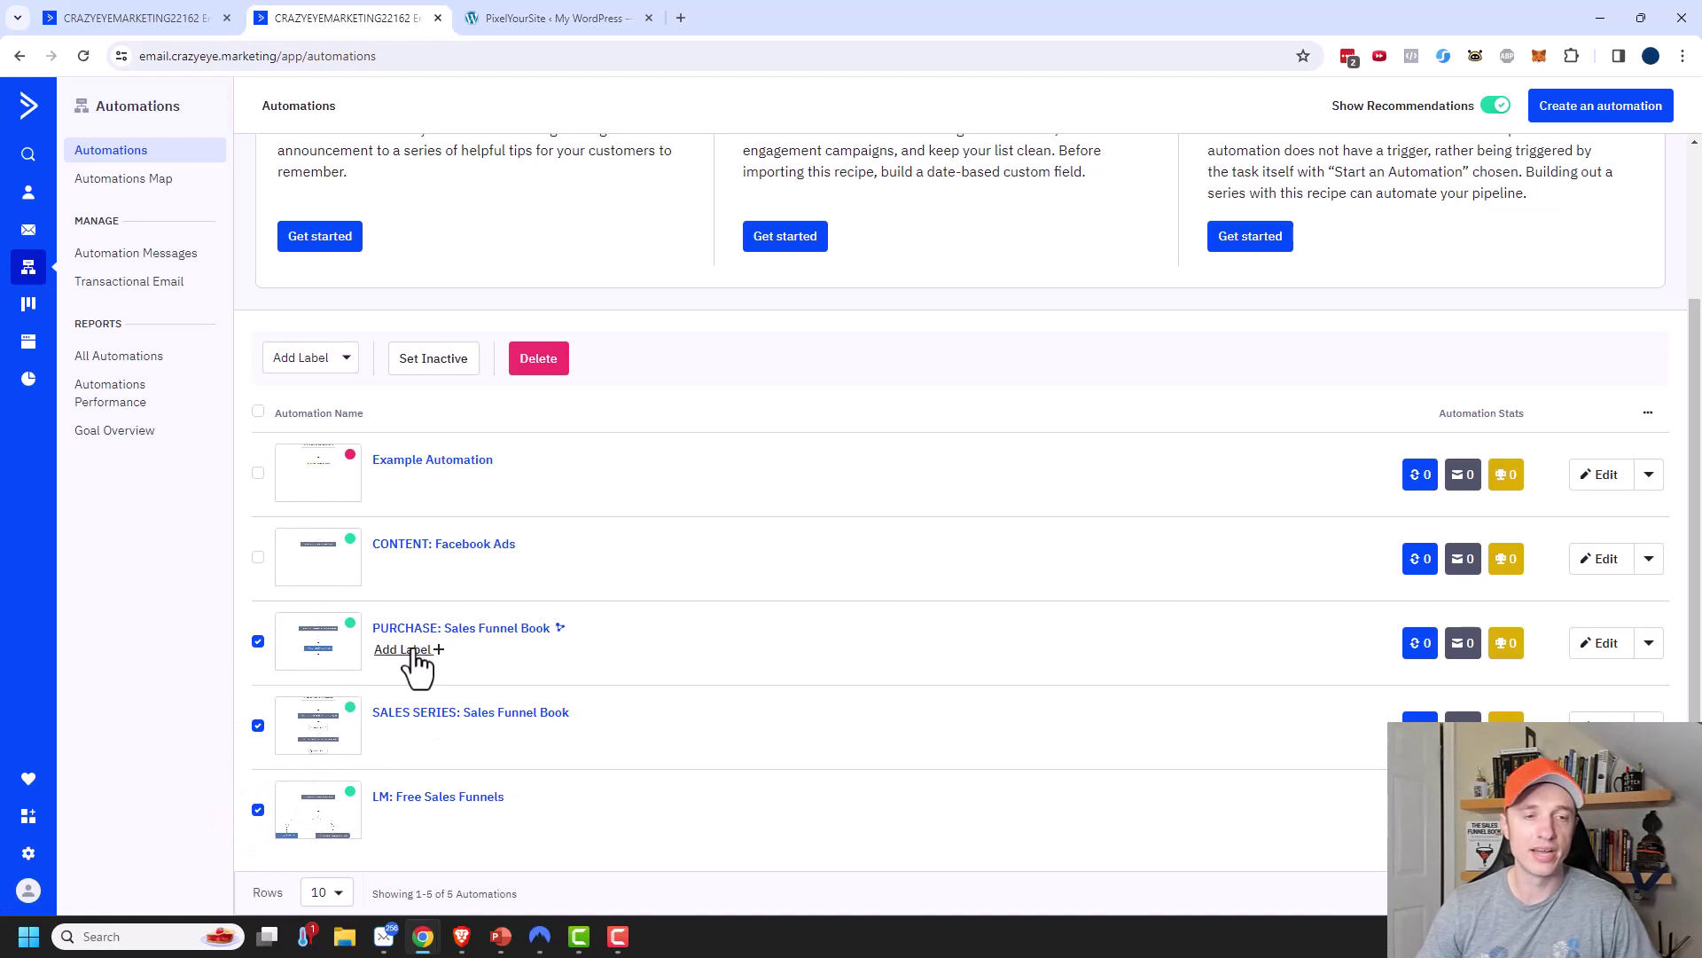
click(333, 364)
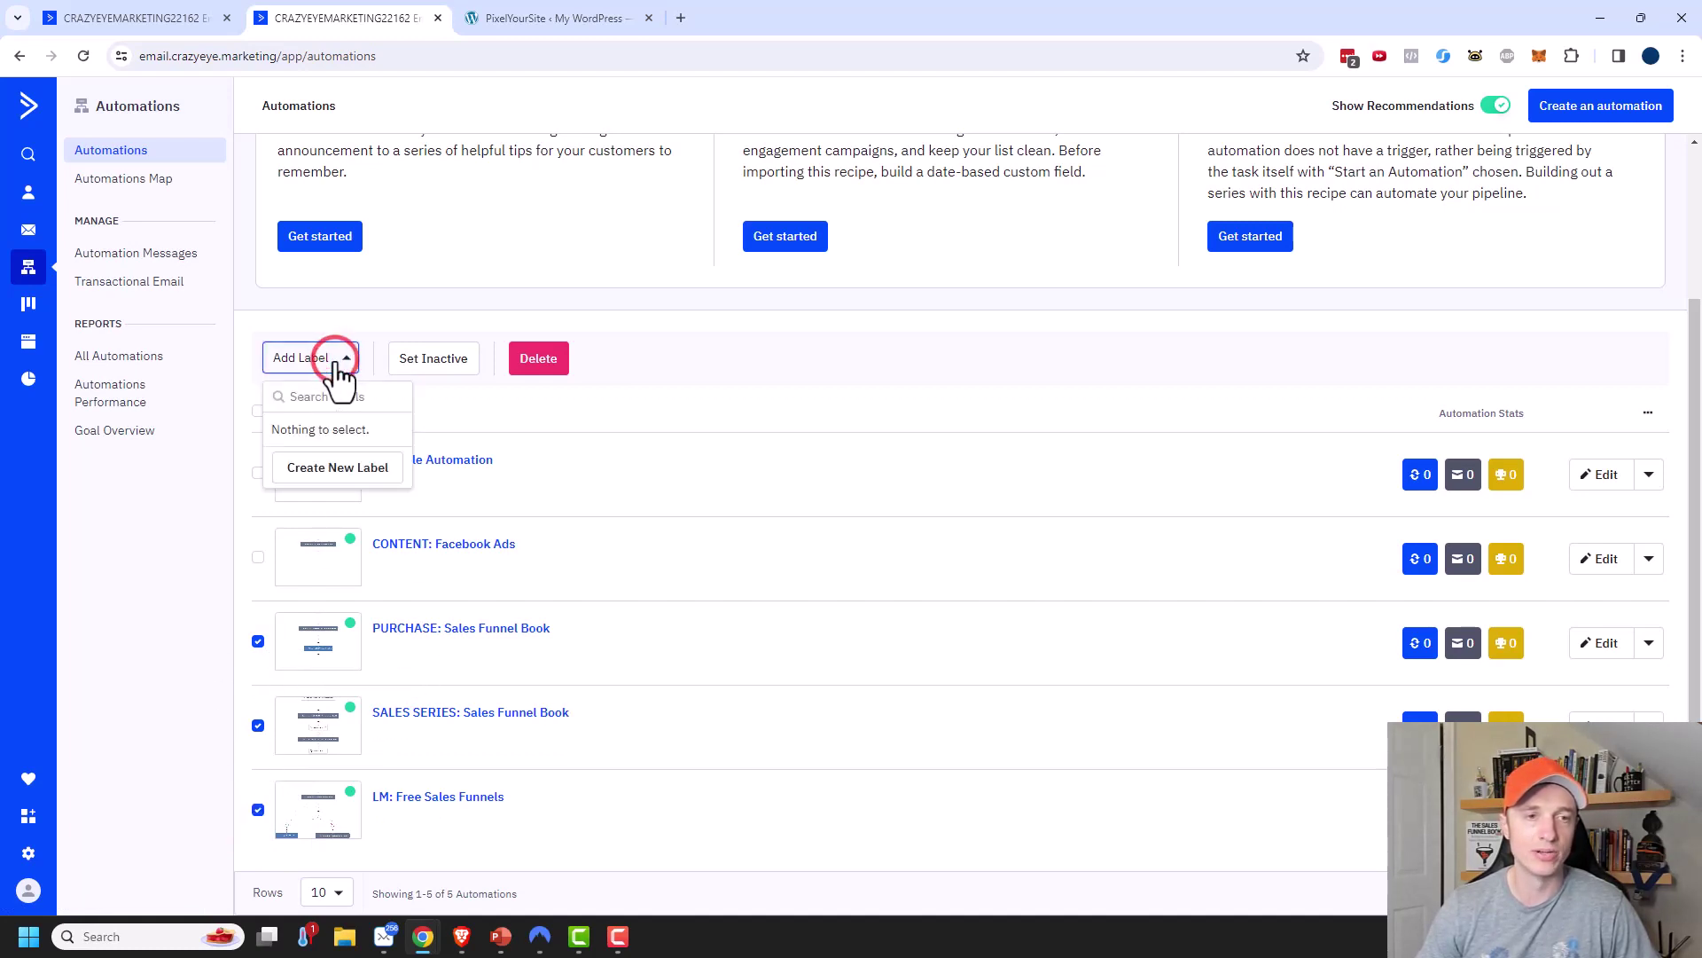
click(329, 470)
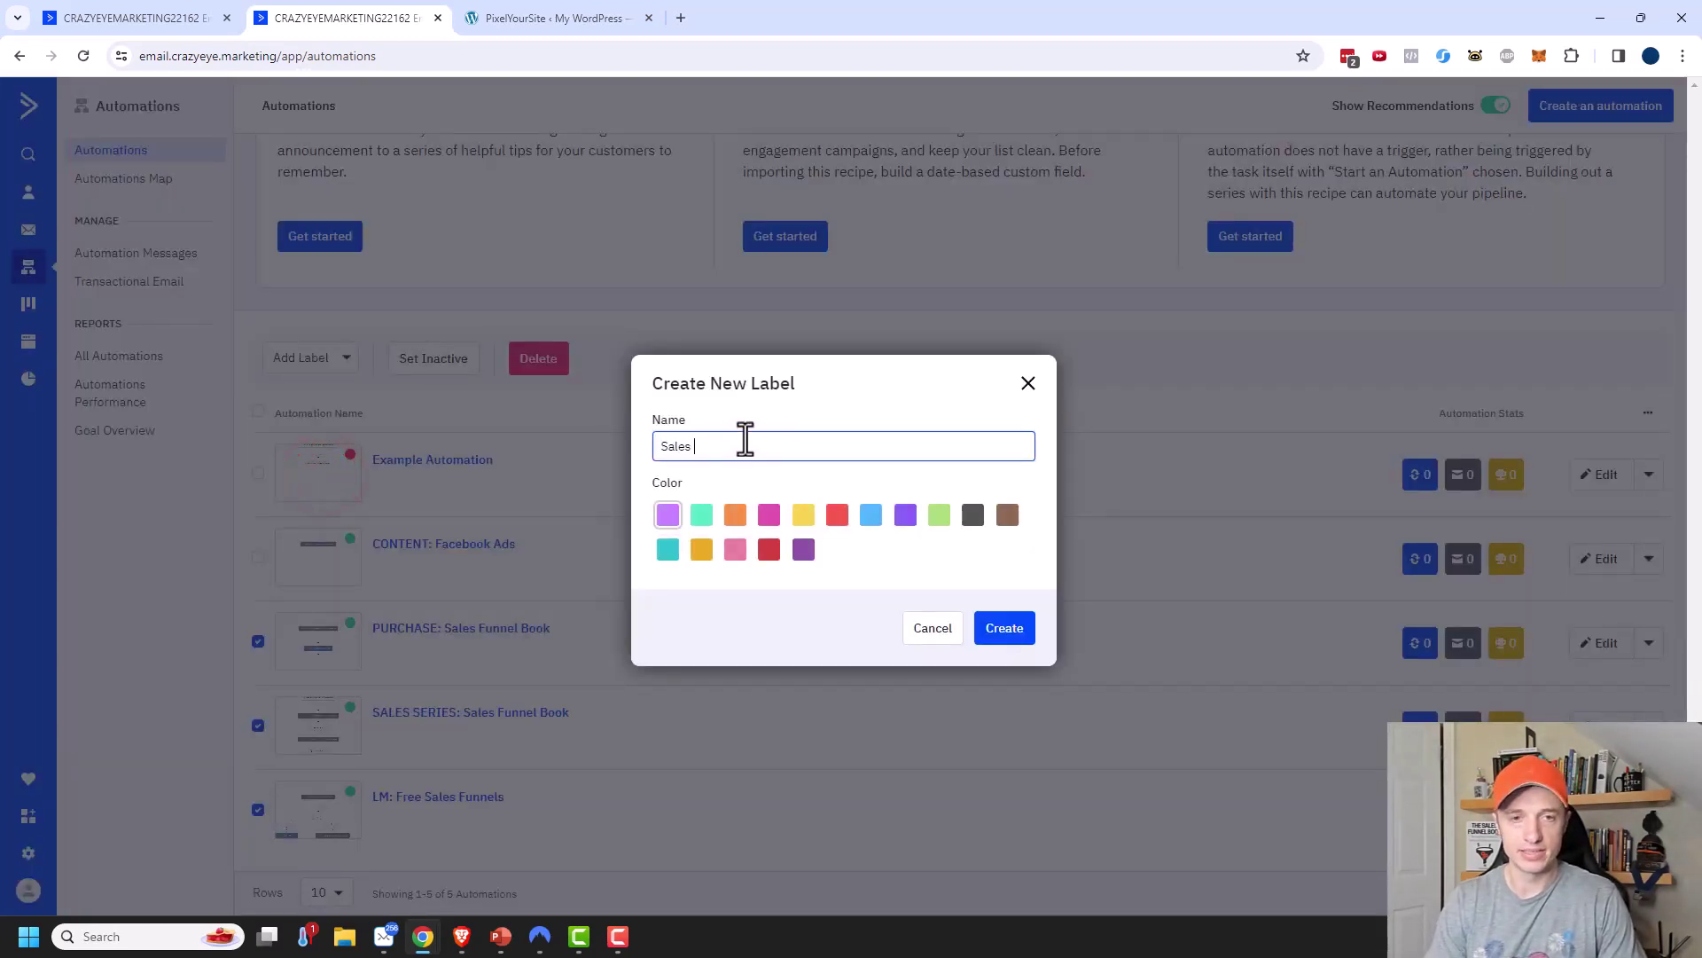
text(Sales Funnels)
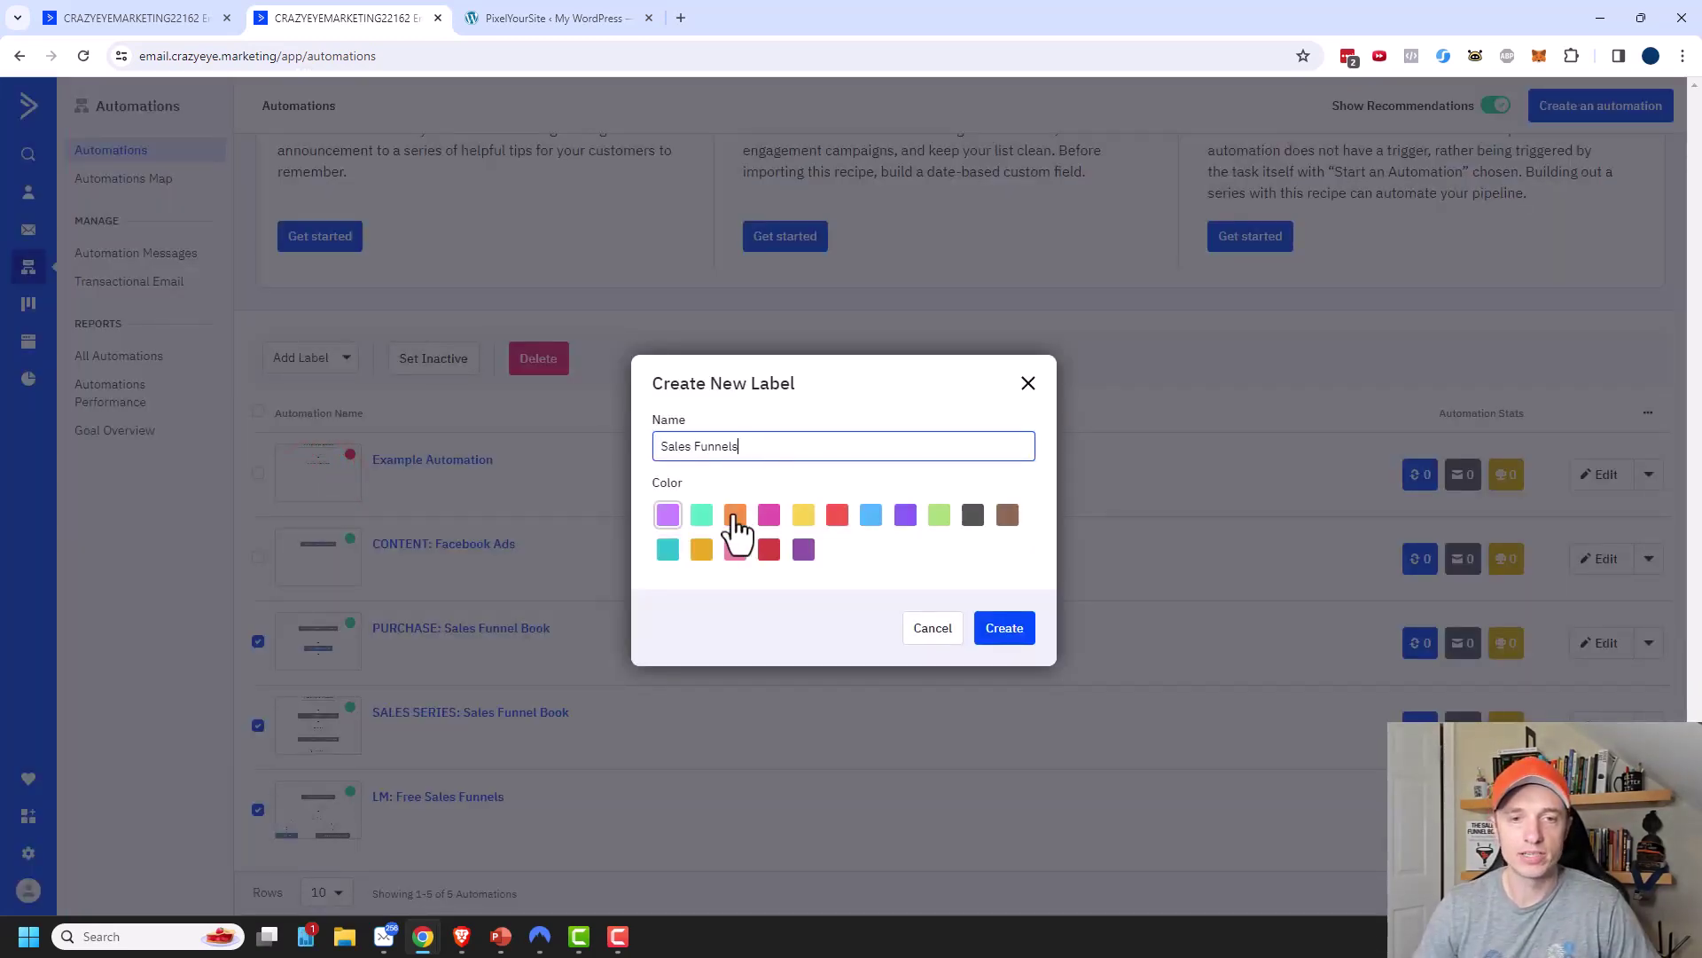
click(734, 516)
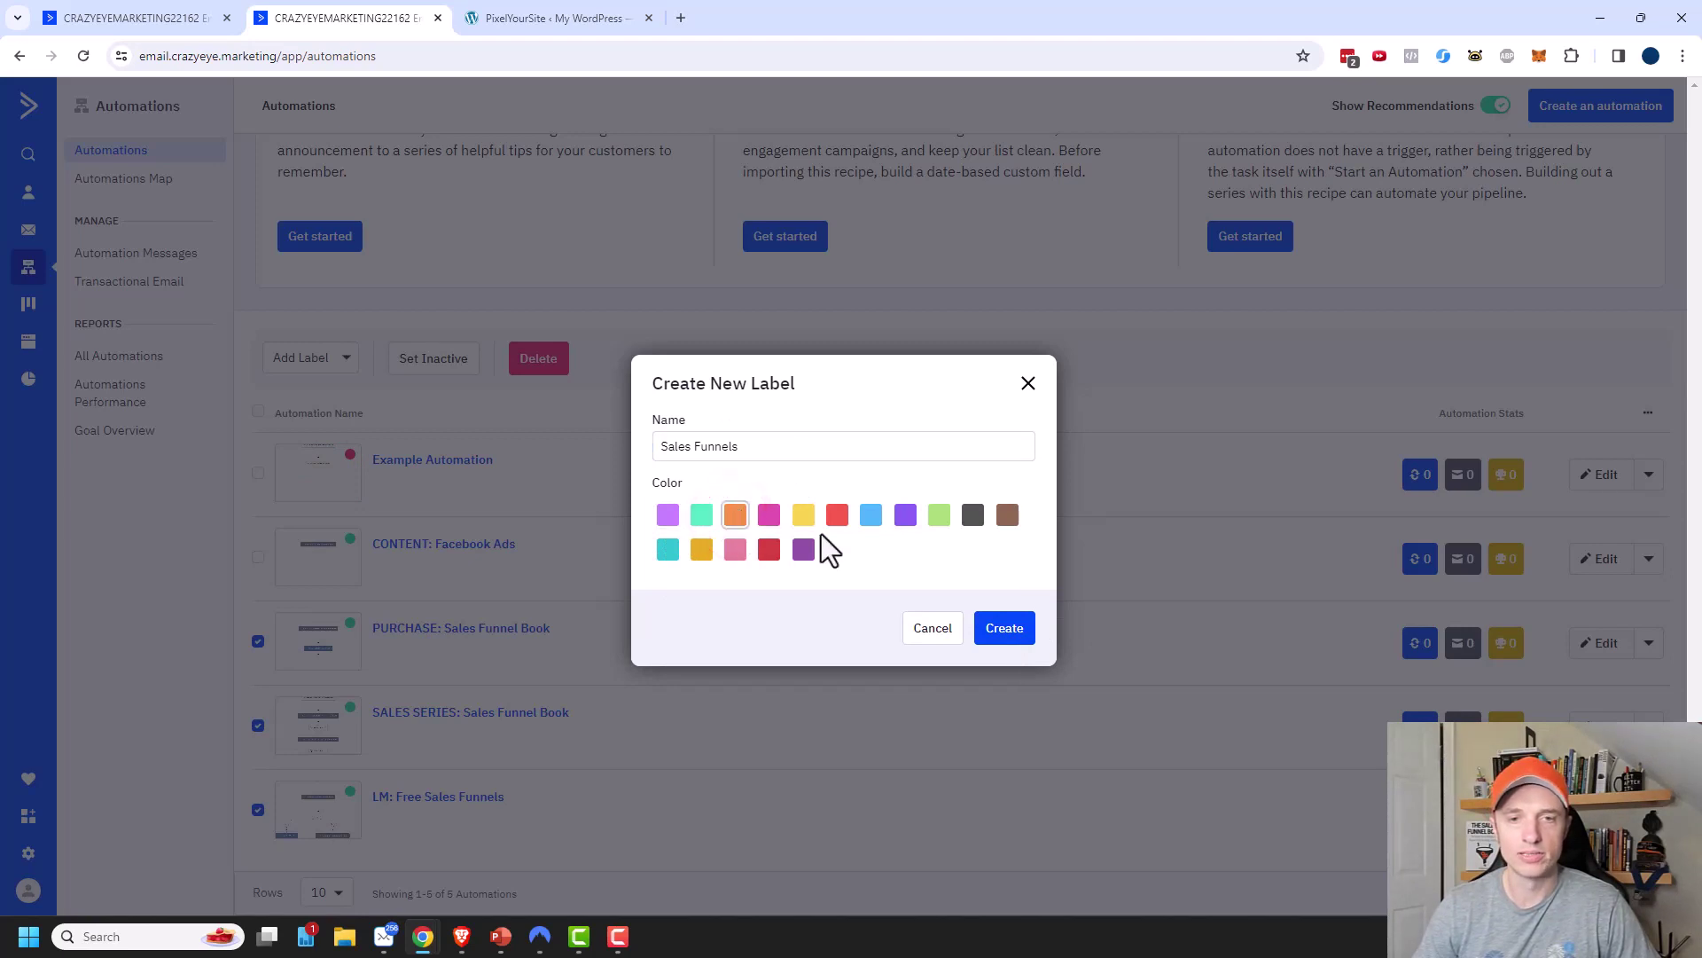
click(991, 630)
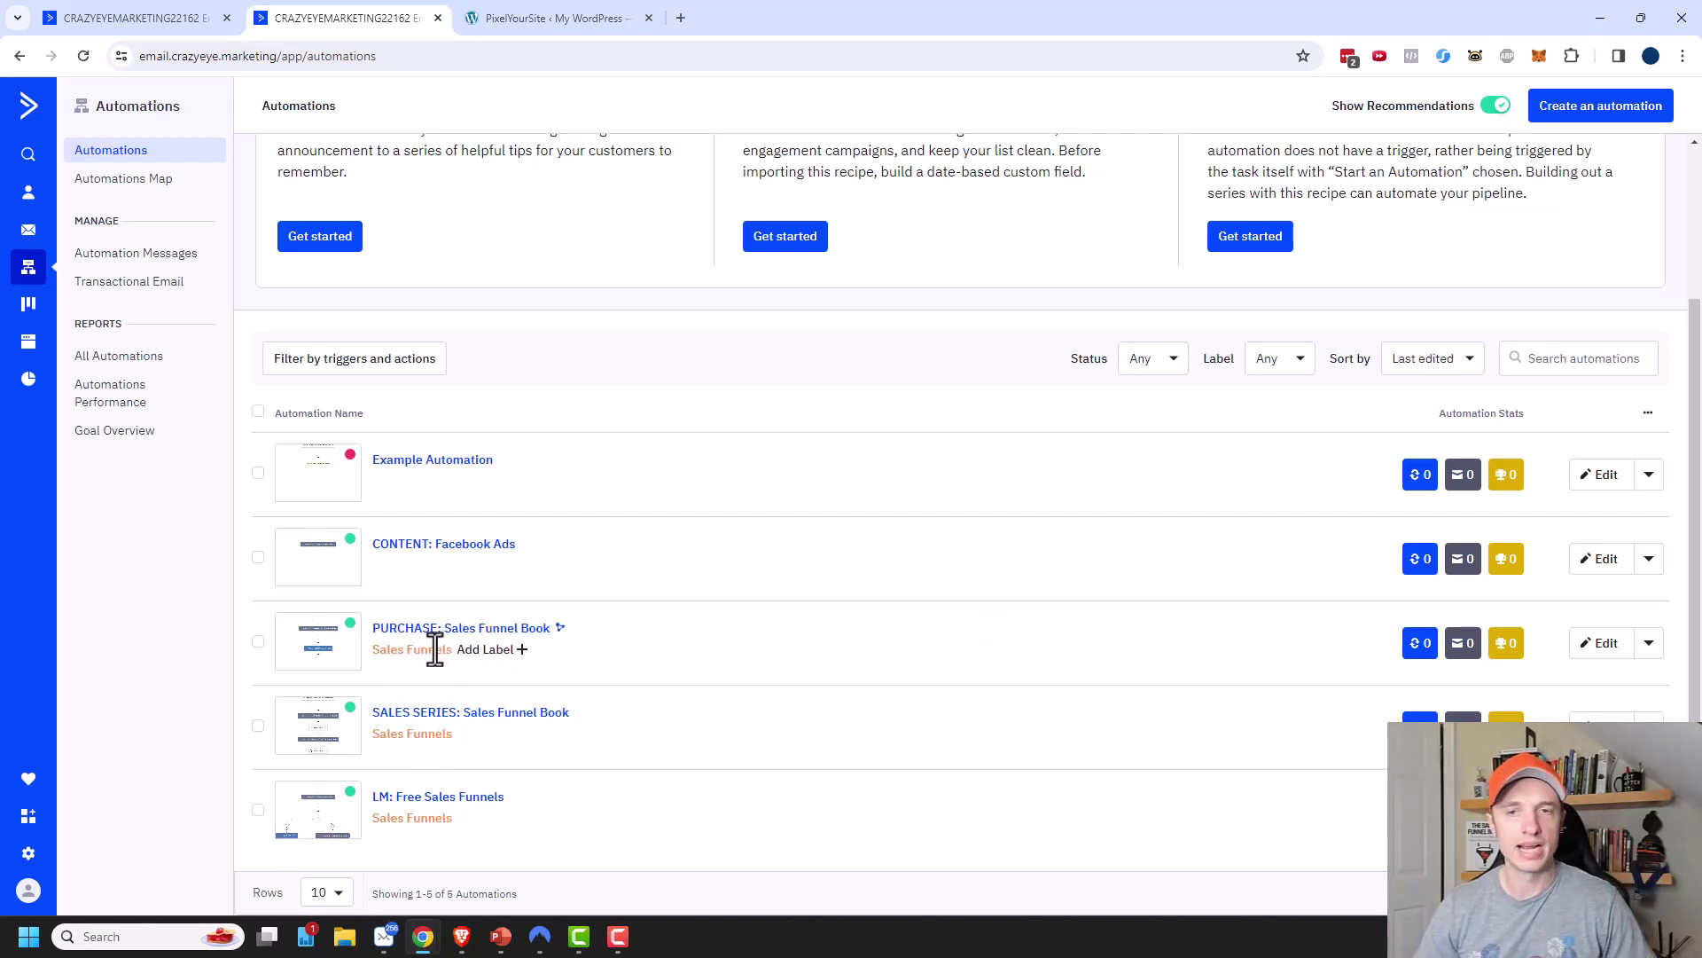
Step: Filter the automations by the Sales Funnels label, and reset the label filter to Any
click(1285, 355)
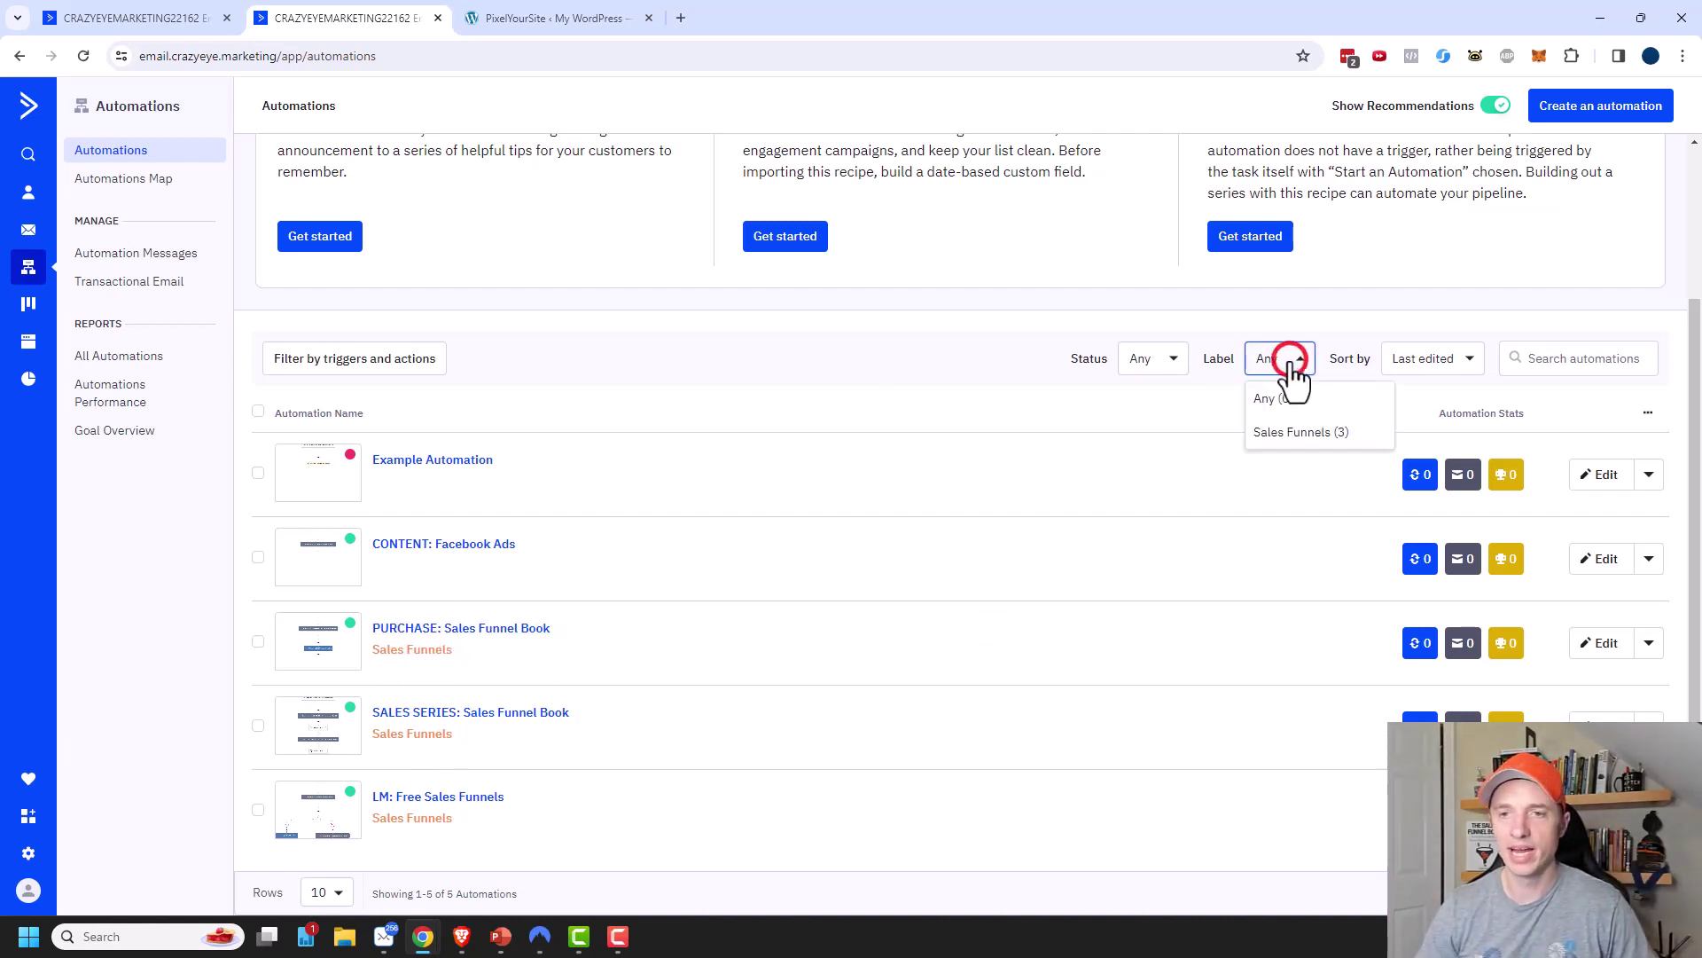
click(1282, 431)
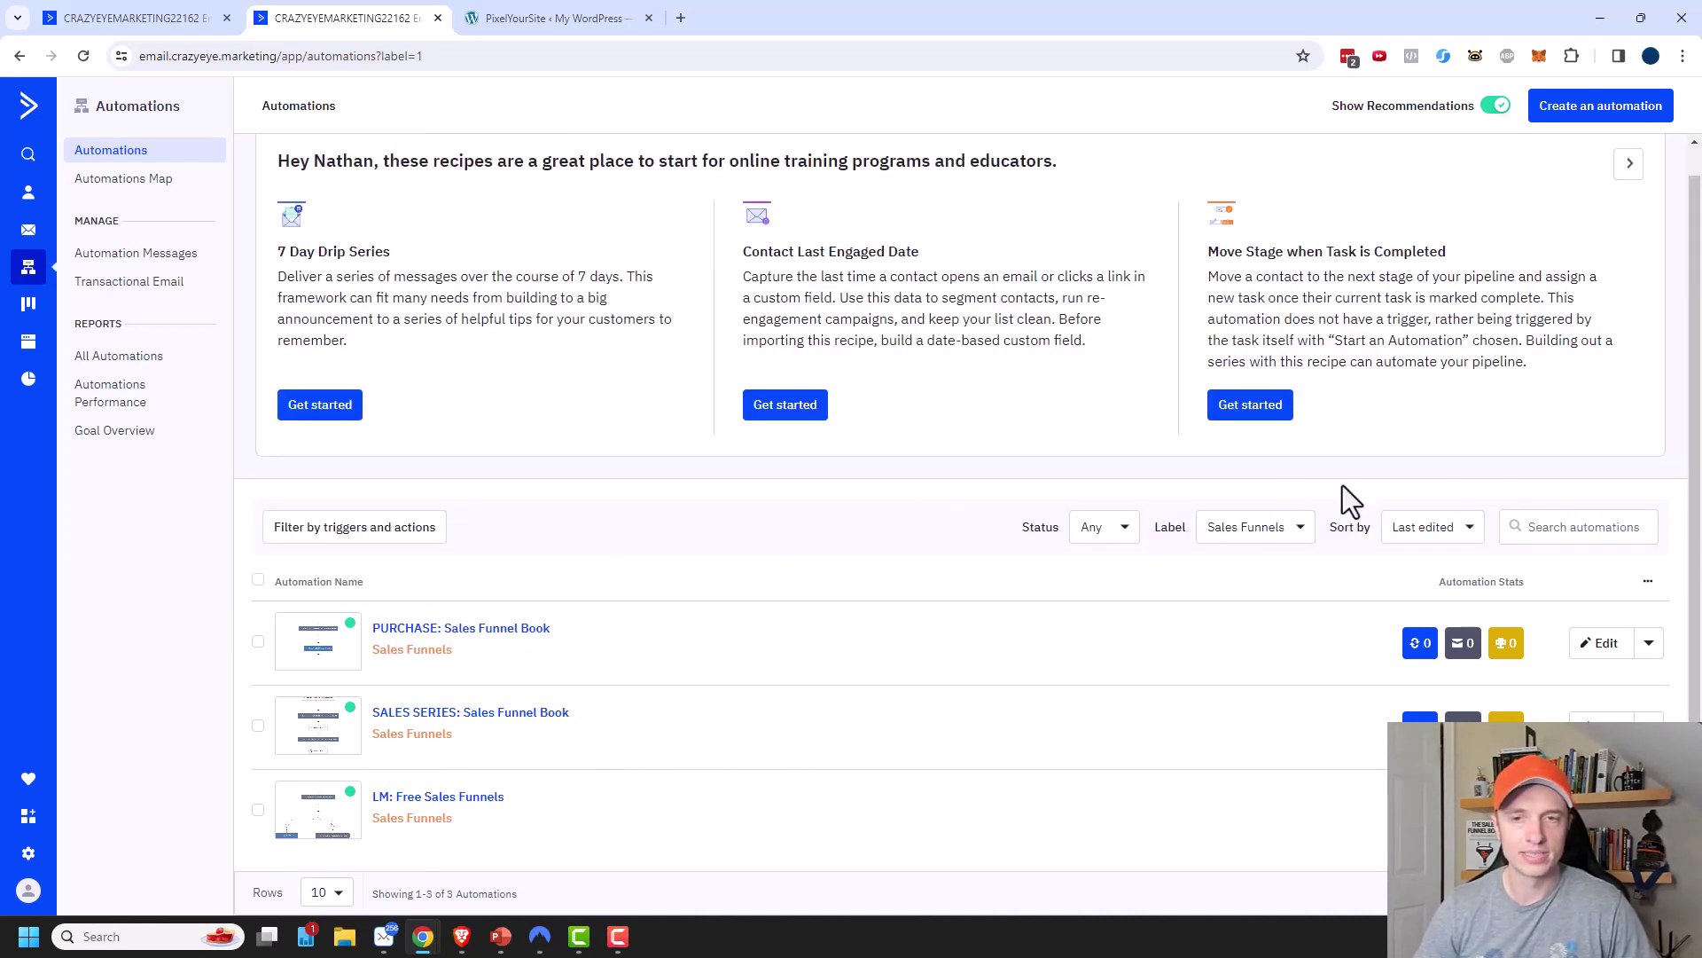
click(1267, 523)
click(1253, 568)
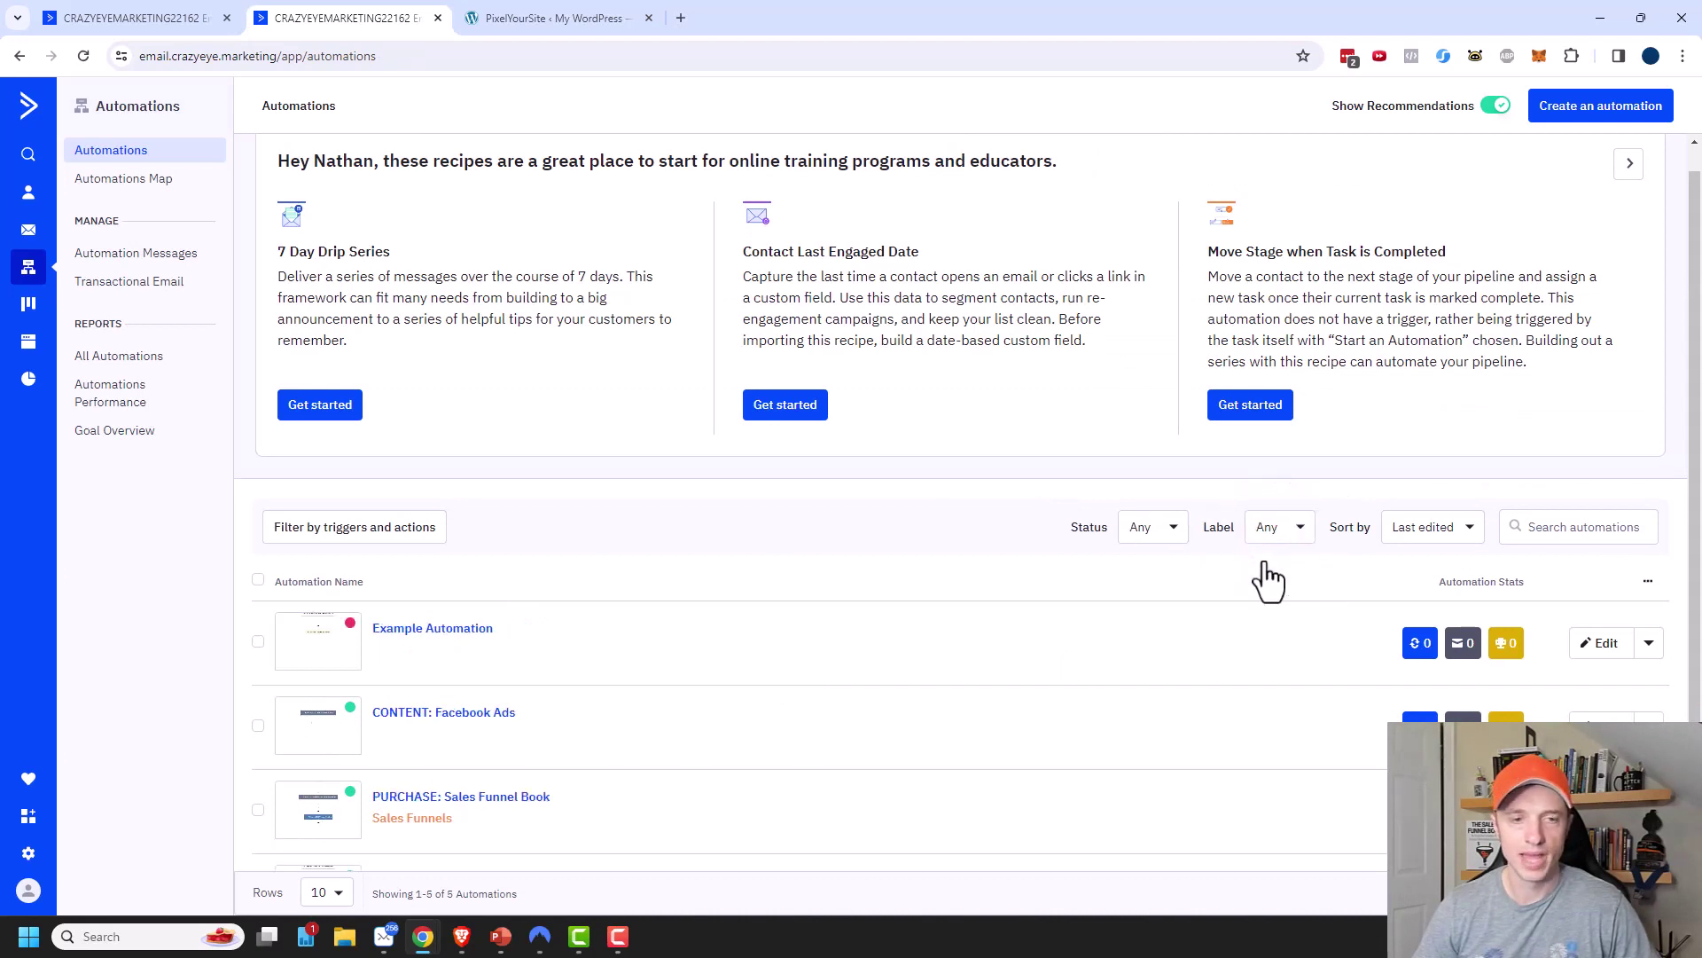
Step: Create a light blue label named Facebook Ads for the CONTENT: Facebook Ads automation
click(258, 636)
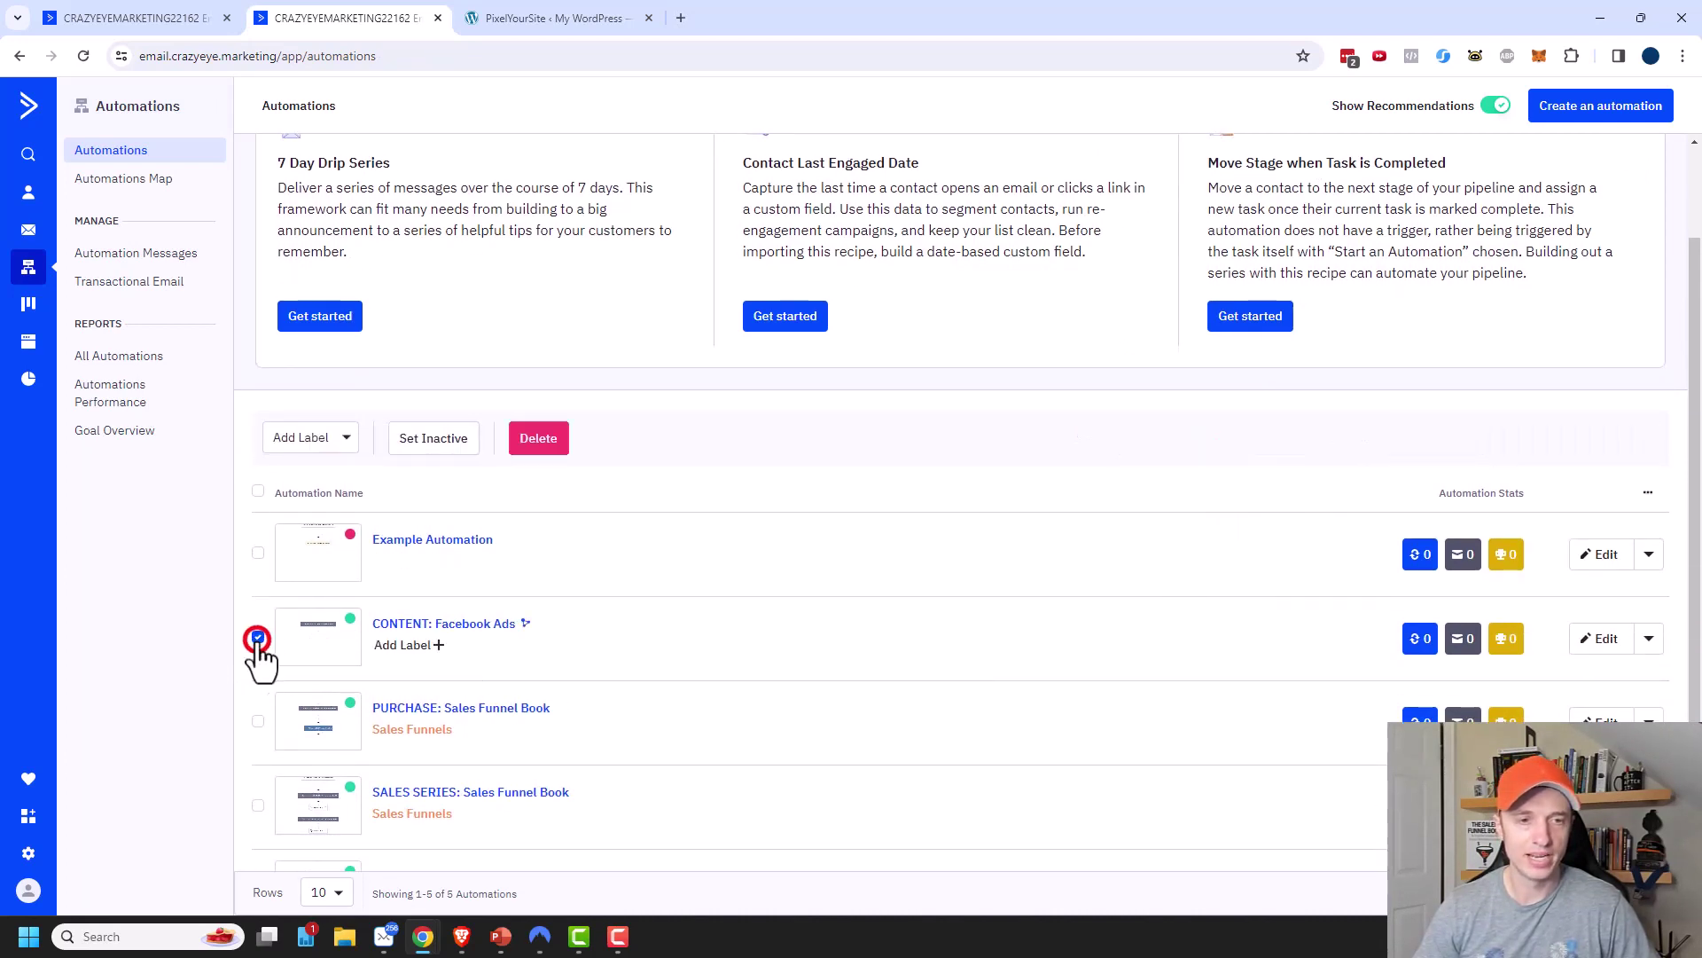
click(341, 442)
click(344, 551)
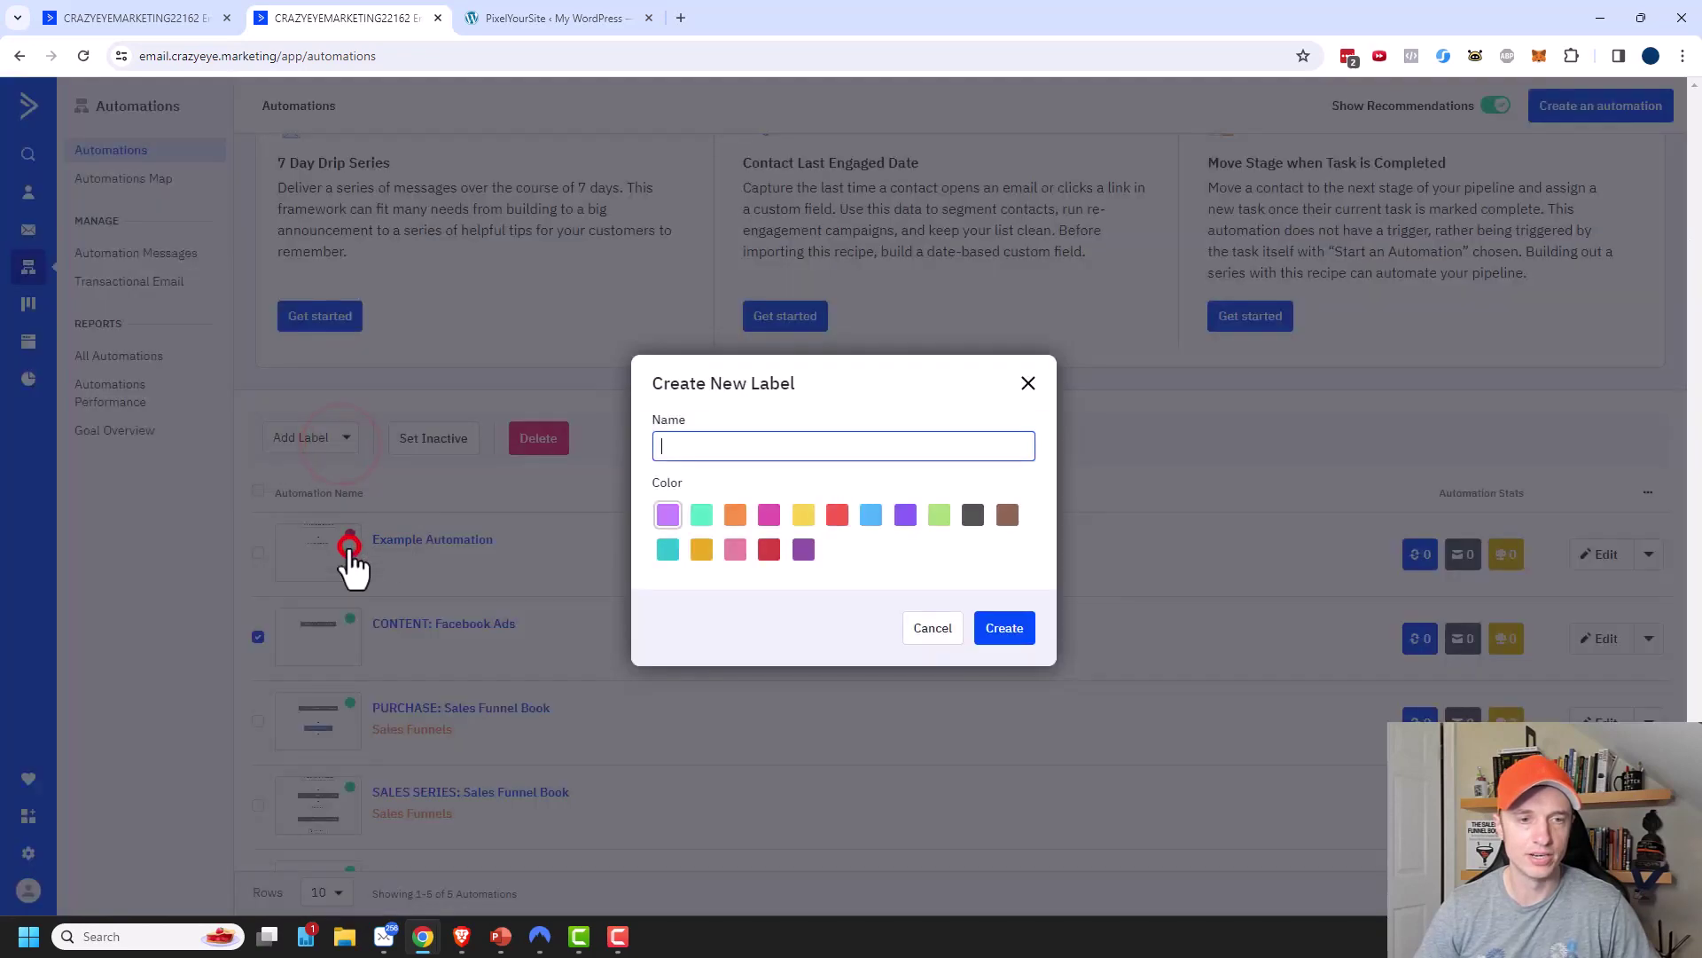
text(Facebook Ads)
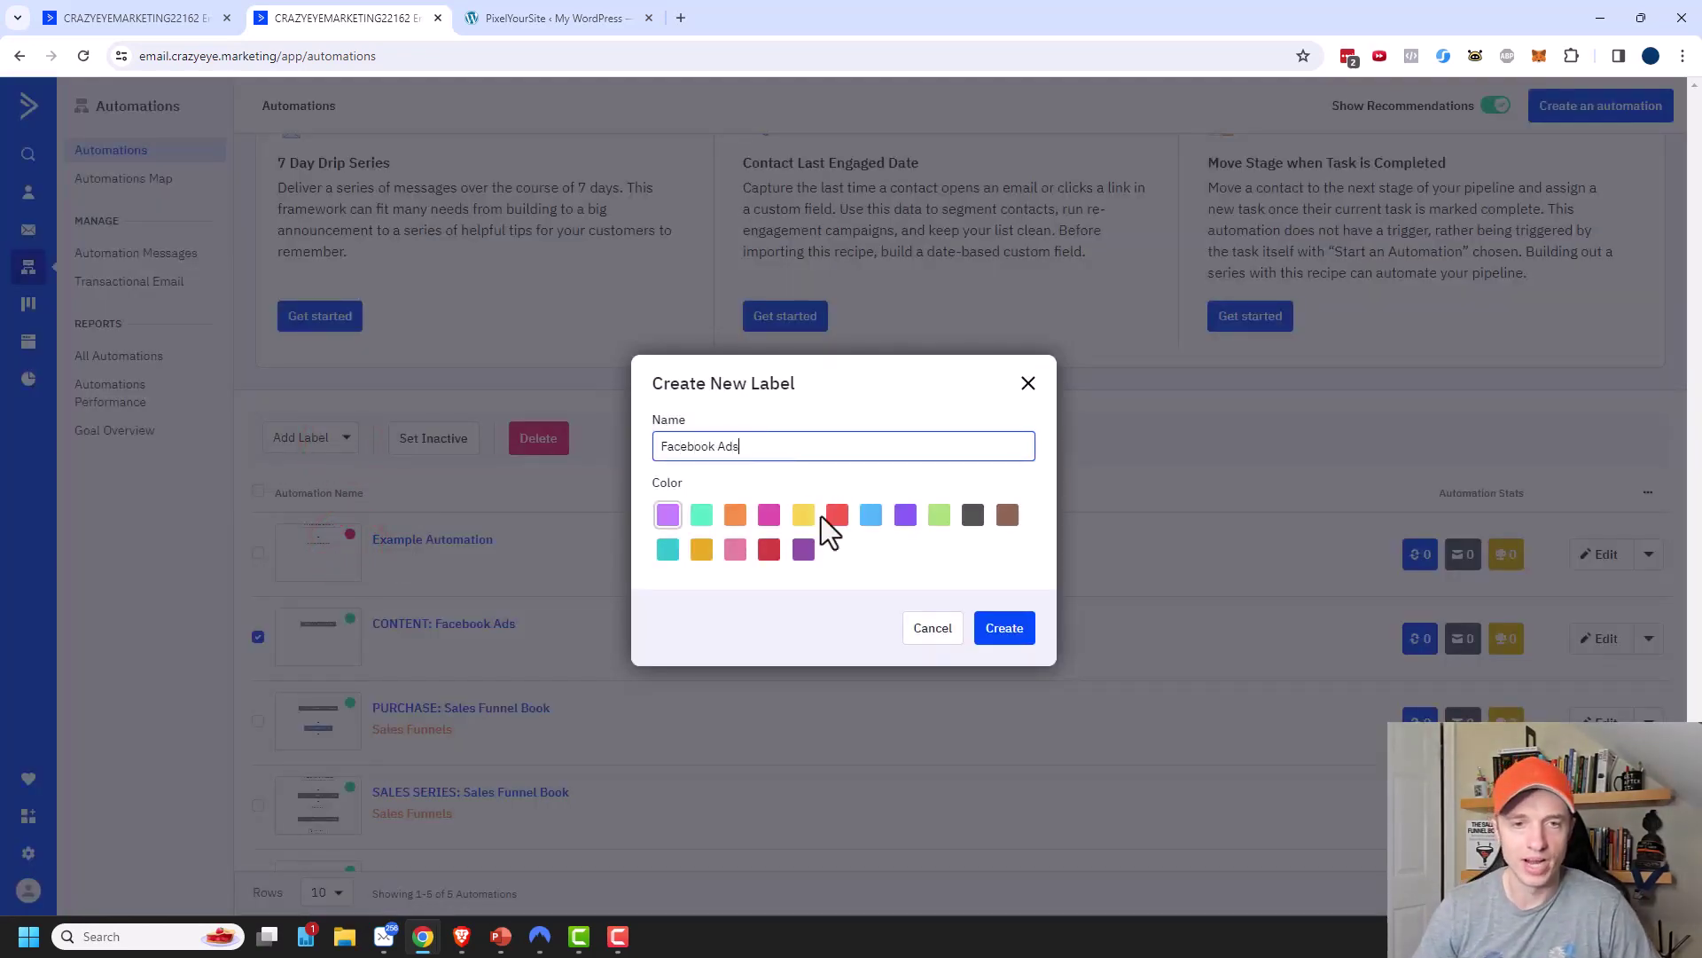
click(875, 516)
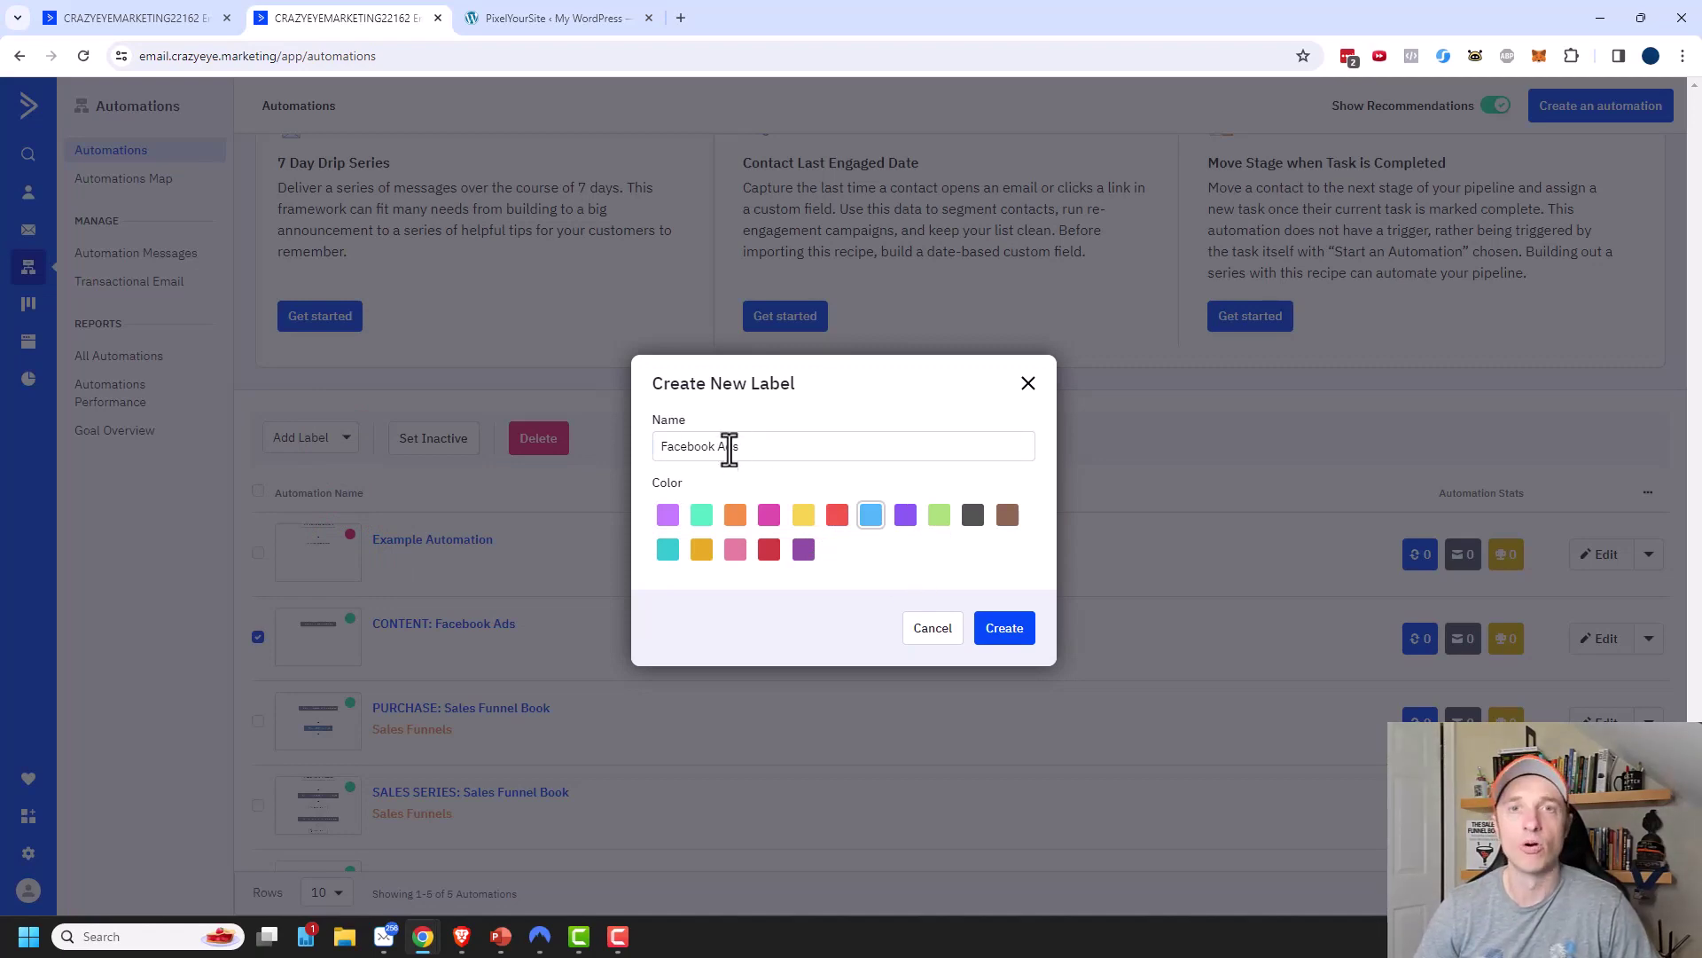
click(1005, 629)
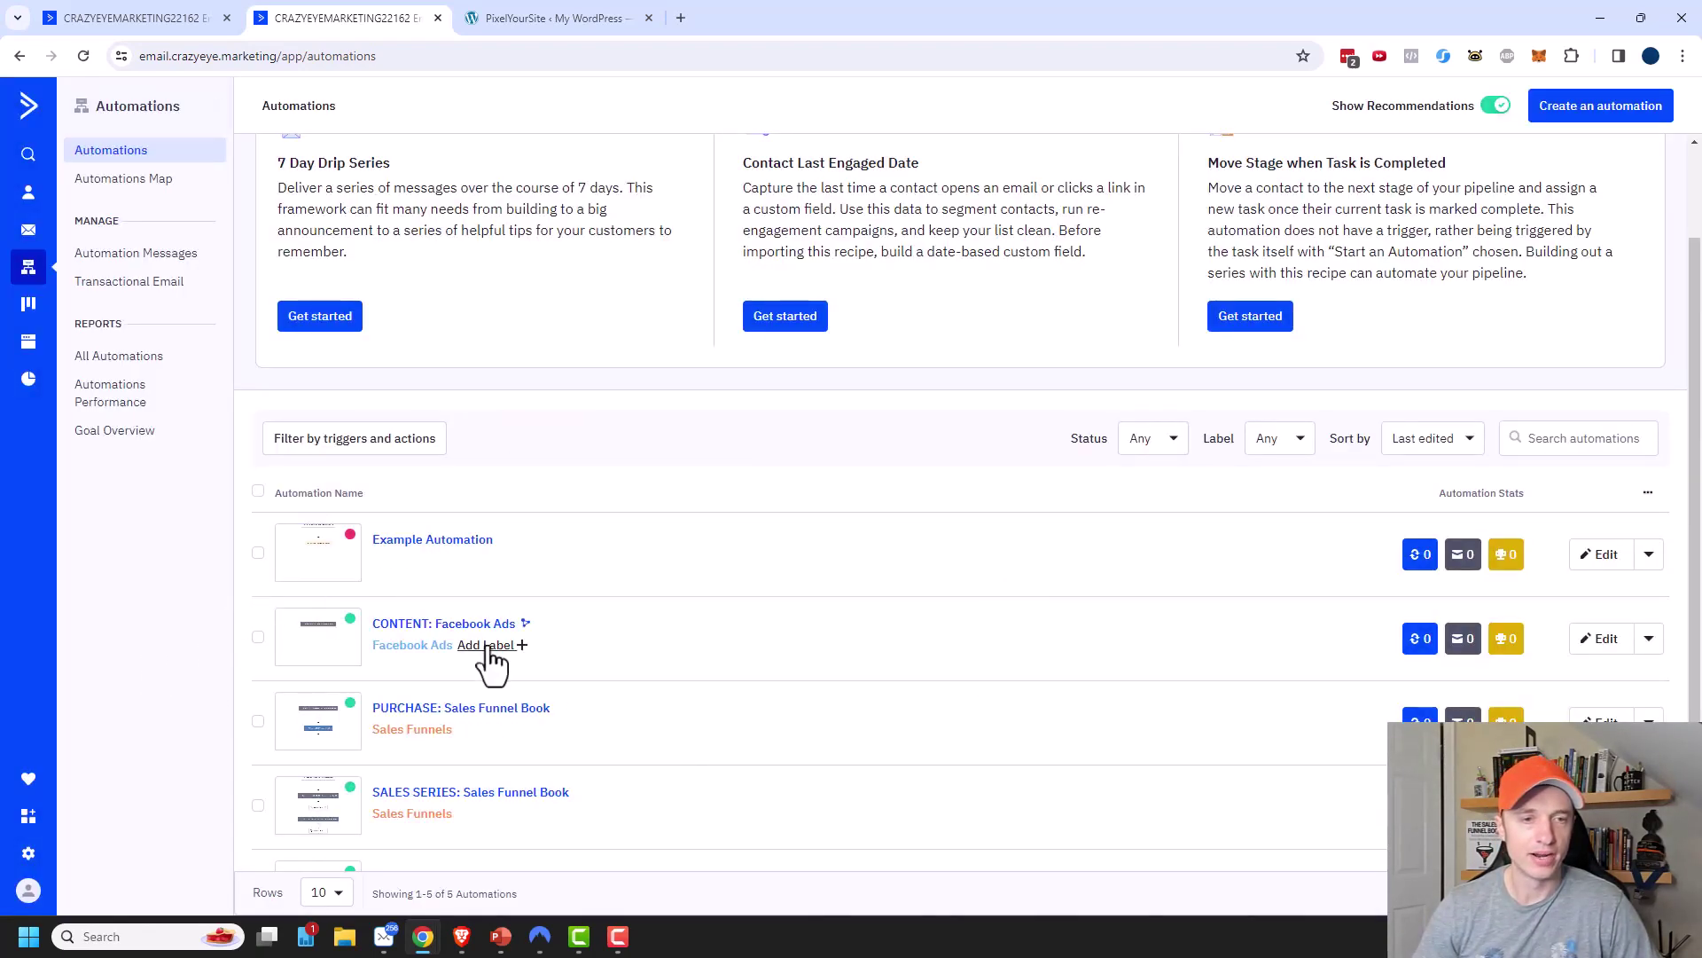
Step: Examine the statistics and the additional management options for the CONTENT: Facebook Ads and Example Automation entries
scroll(453, 682, down, 1)
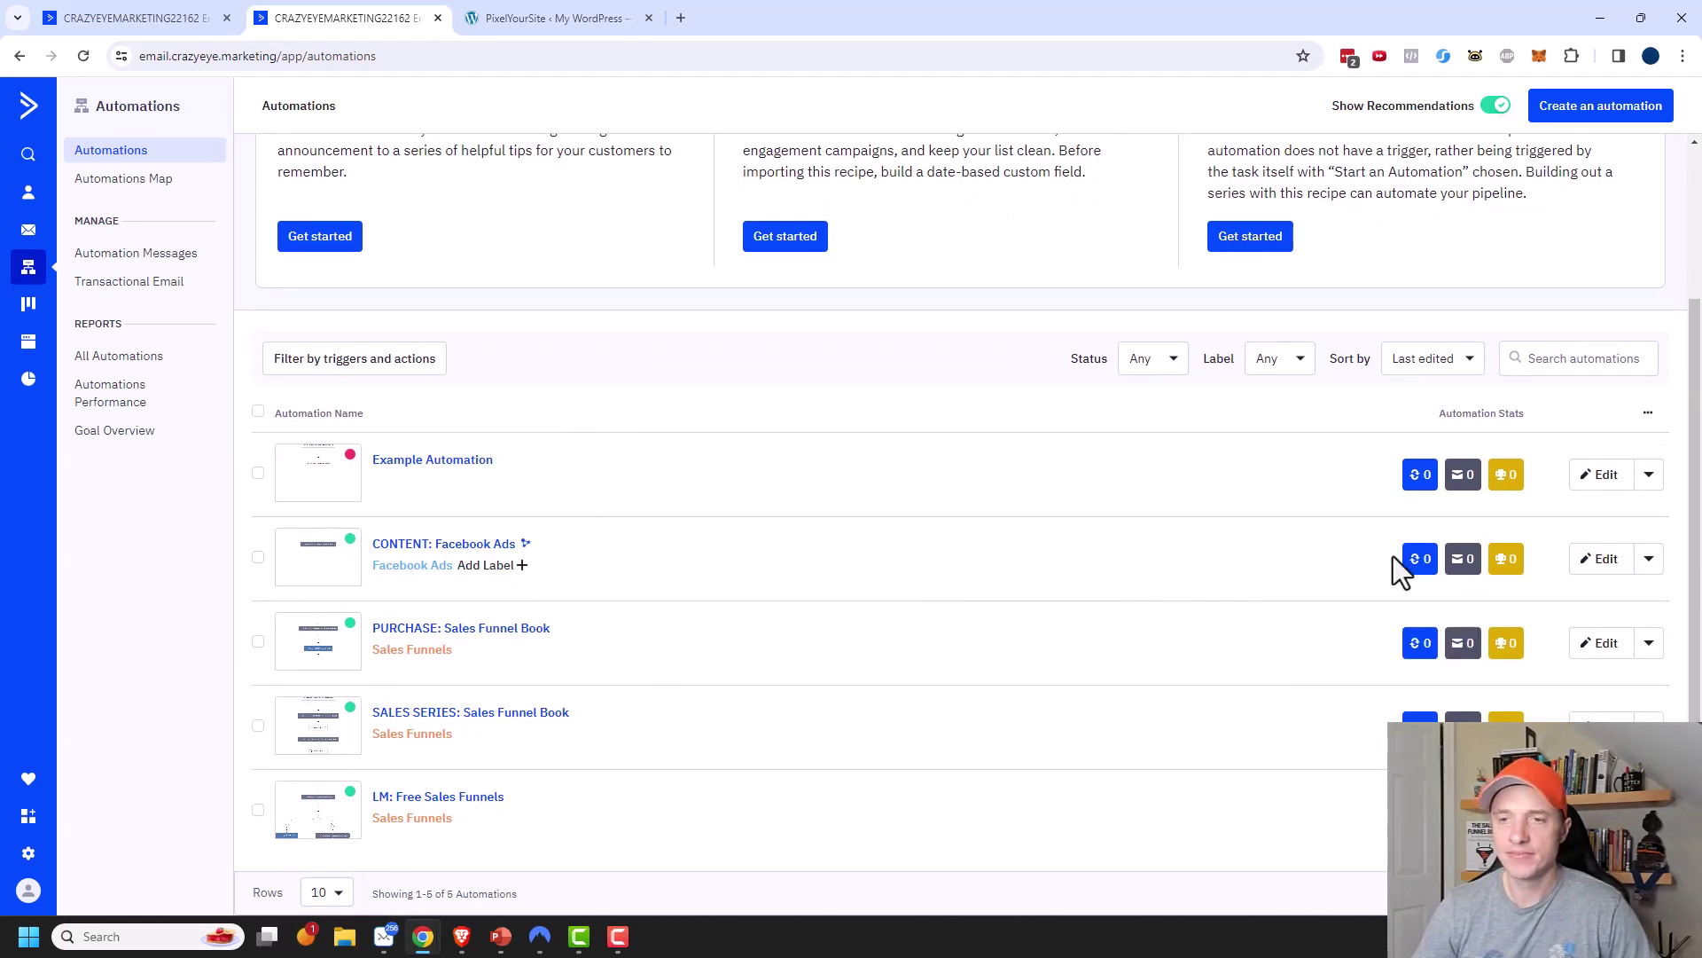
mouse_move(1415, 564)
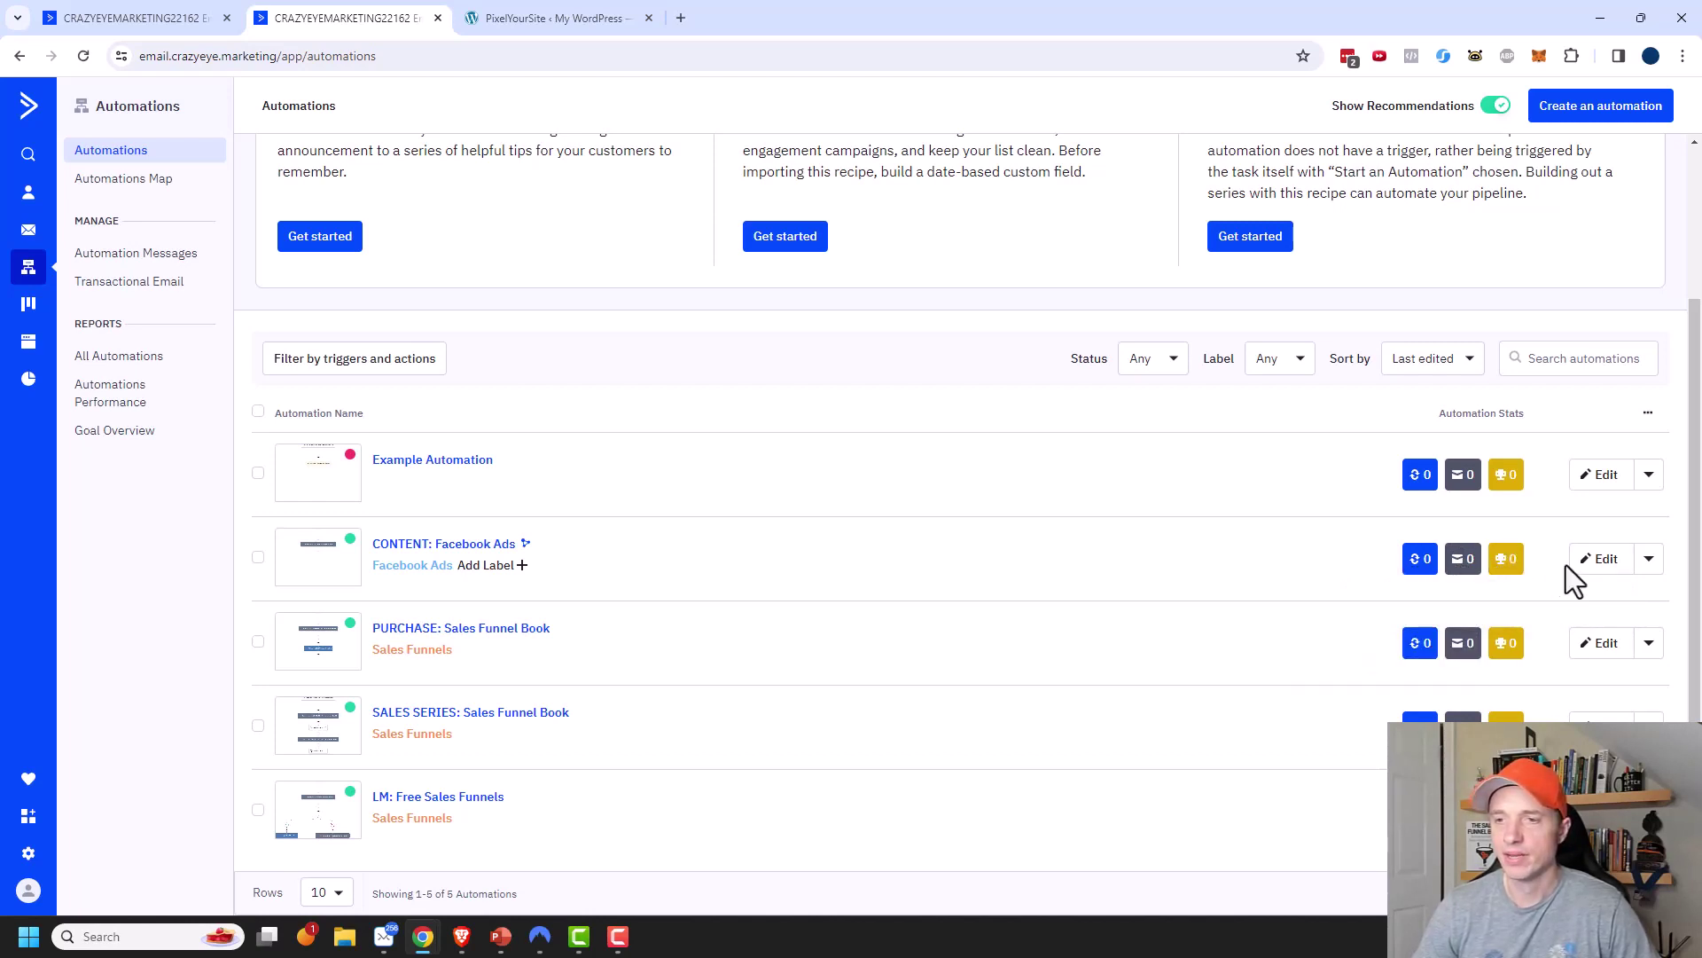
click(1650, 559)
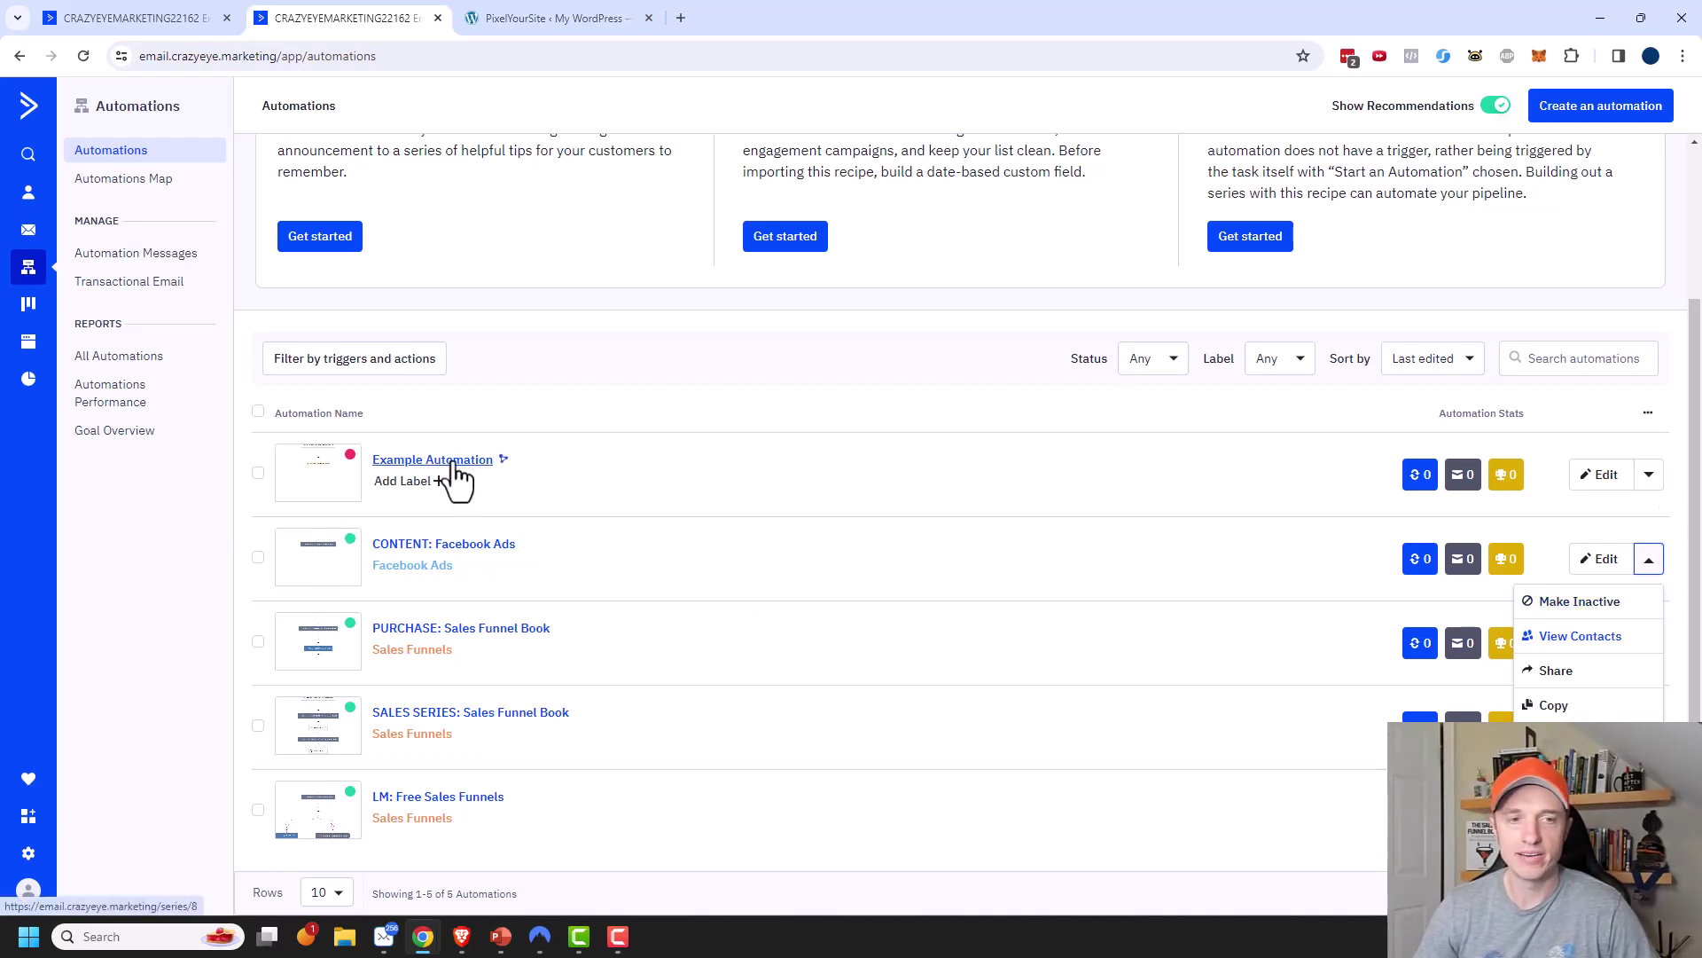
click(1649, 474)
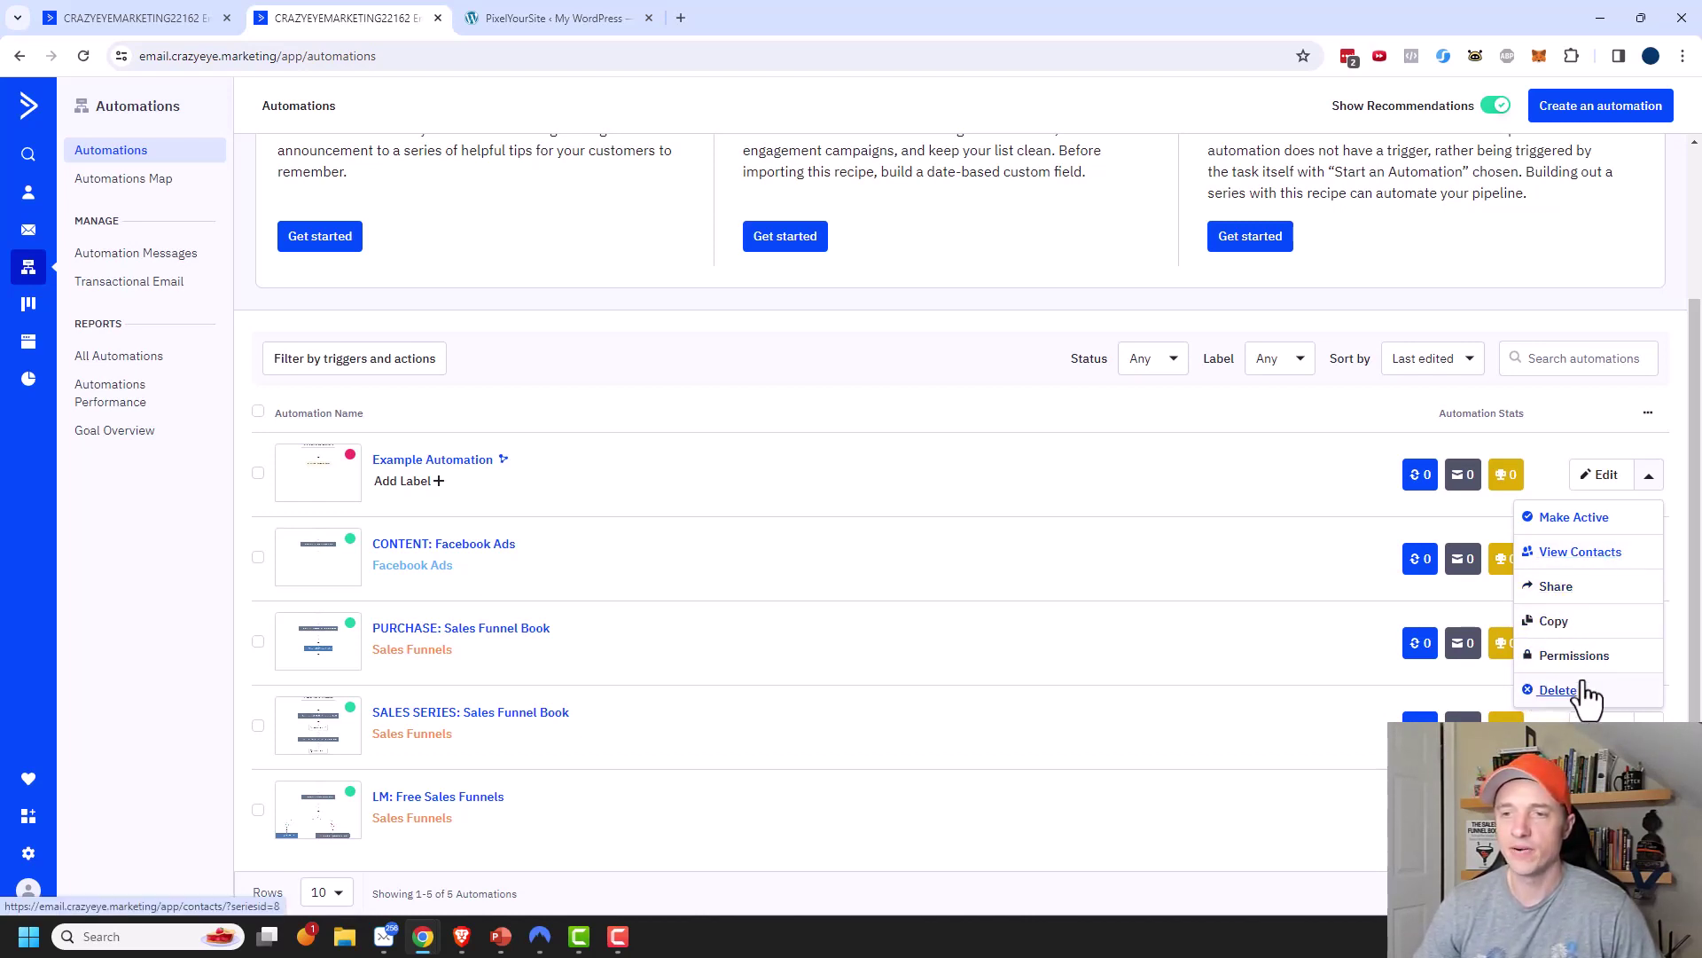
click(934, 352)
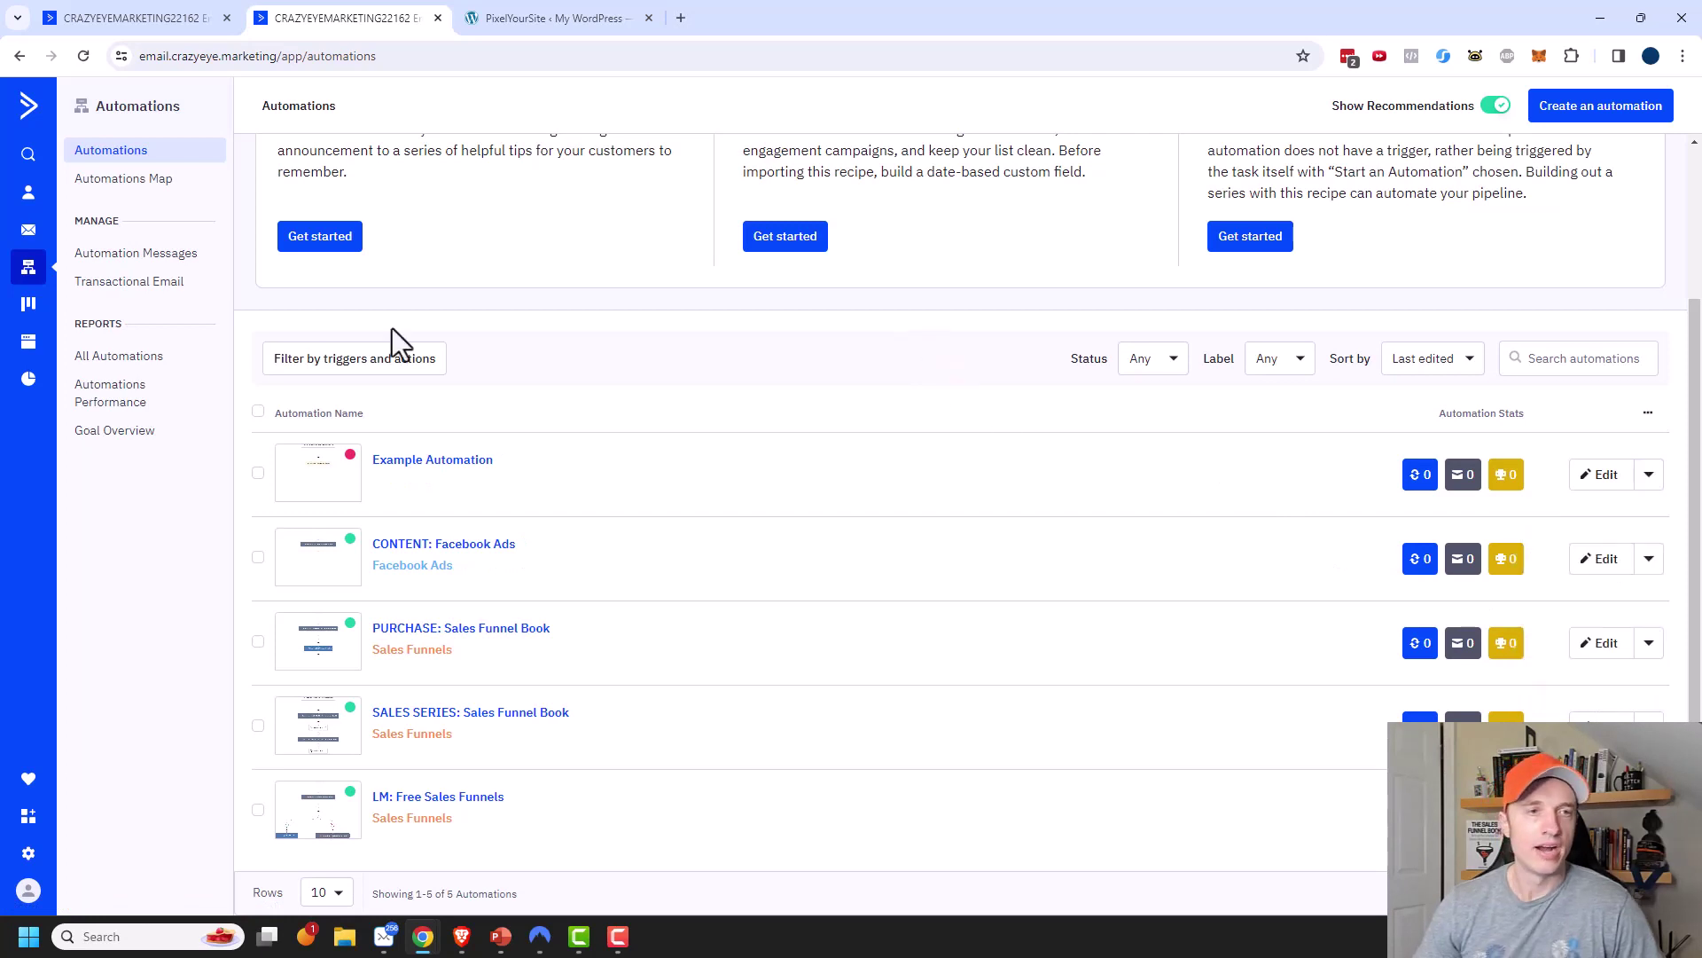
Step: Open the Automations Map to view how the automations are laid out
click(149, 178)
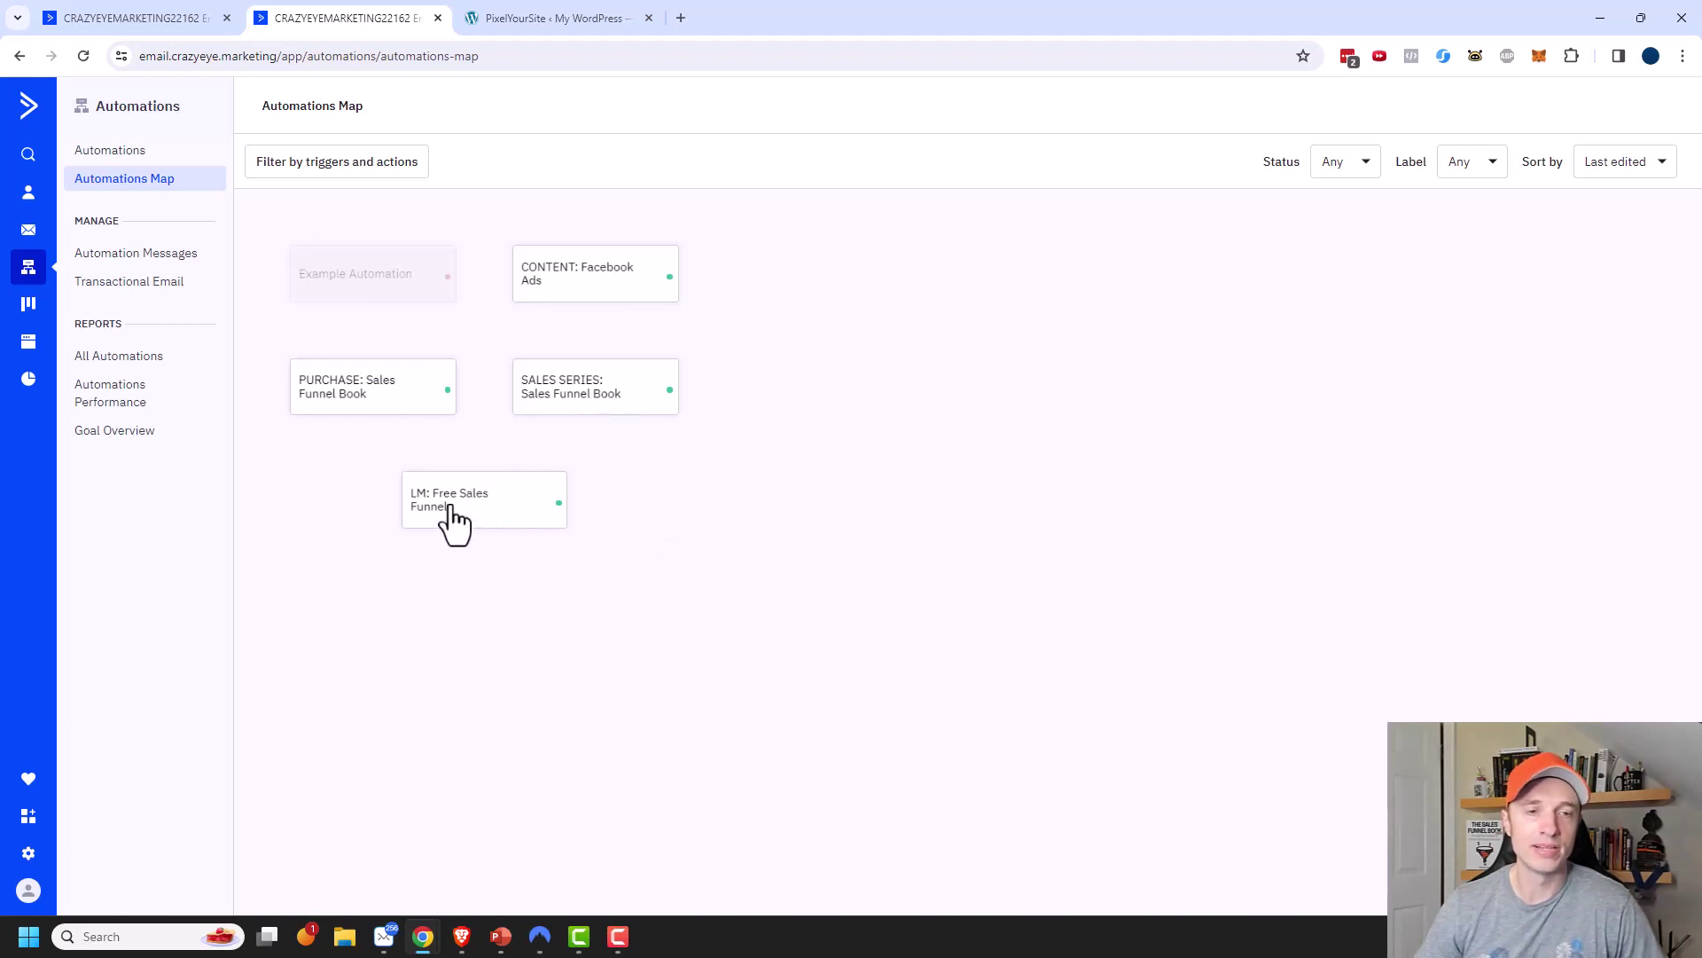
Step: Trace the map connections from LM: Free Sales Funnels through SALES SERIES: Sales Funnel Book to CONTENT: Facebook Ads, and return to the full map
click(478, 507)
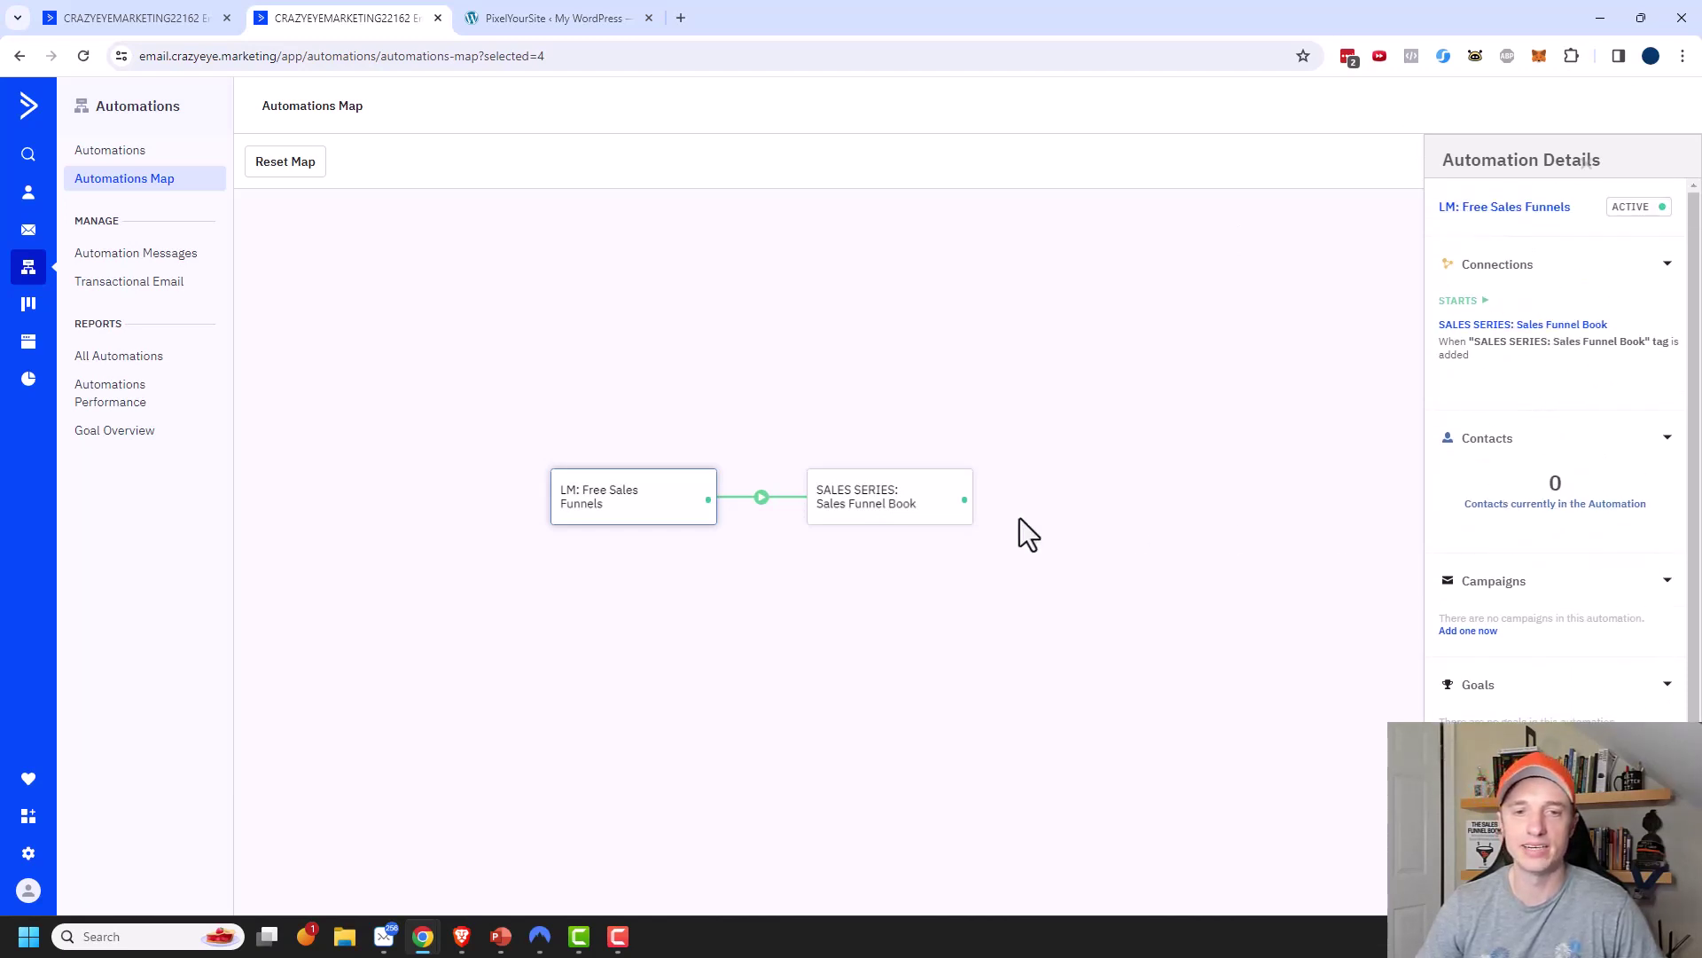
click(873, 501)
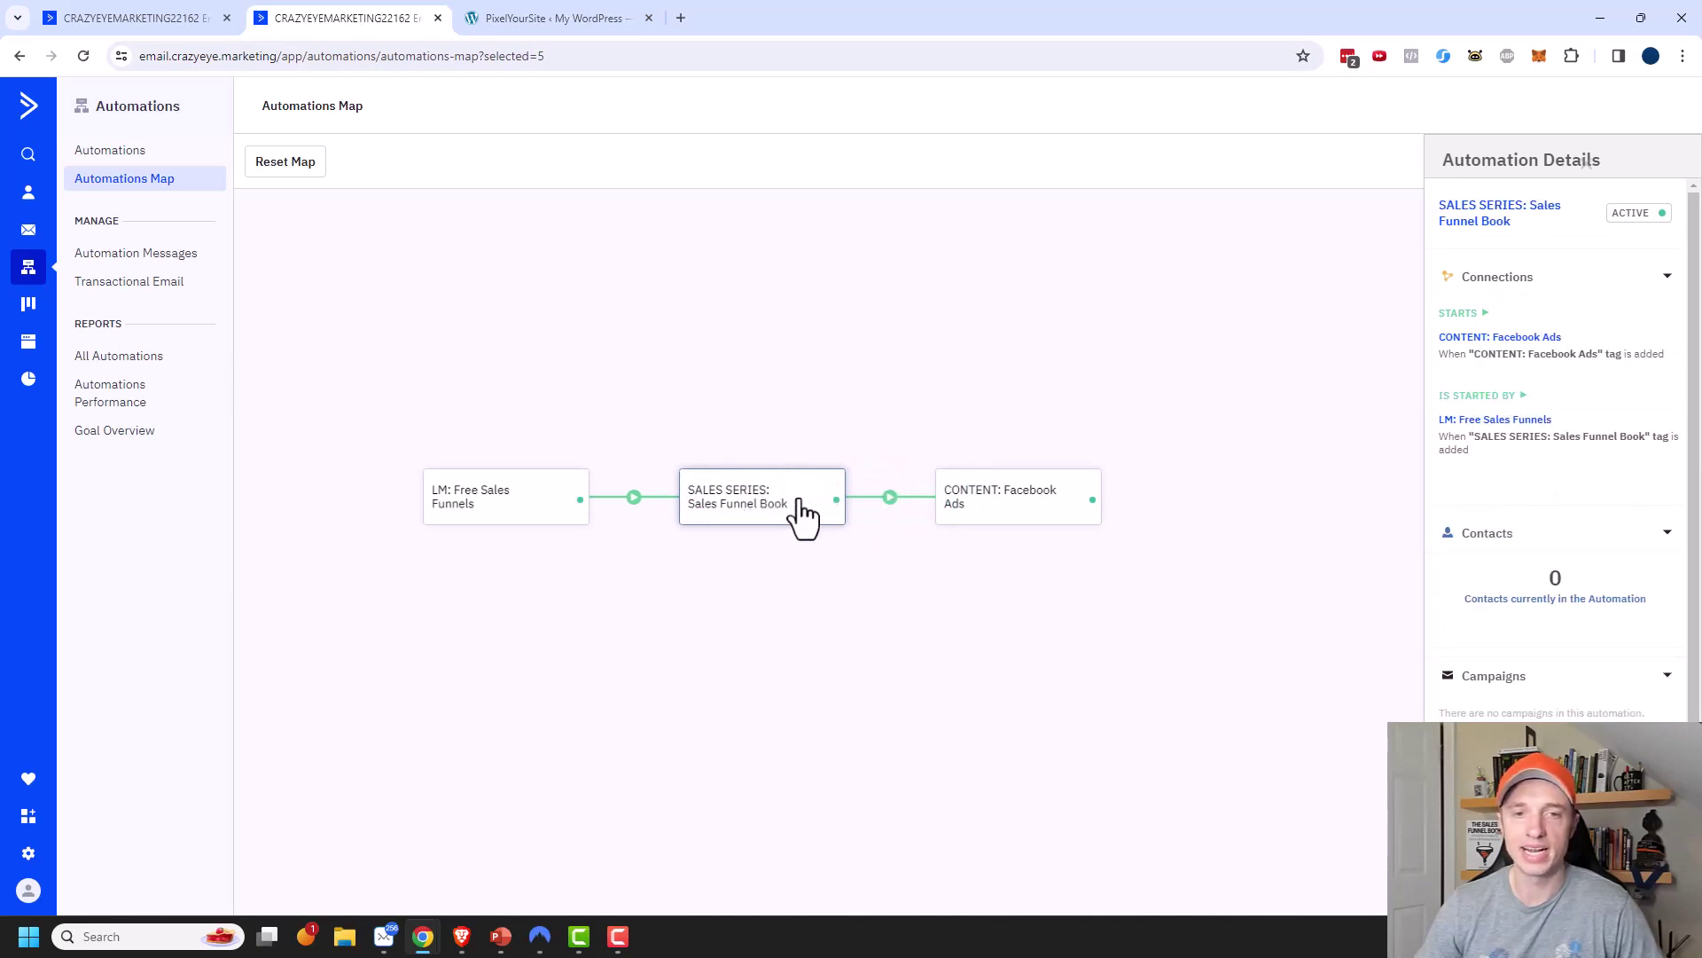
click(1015, 501)
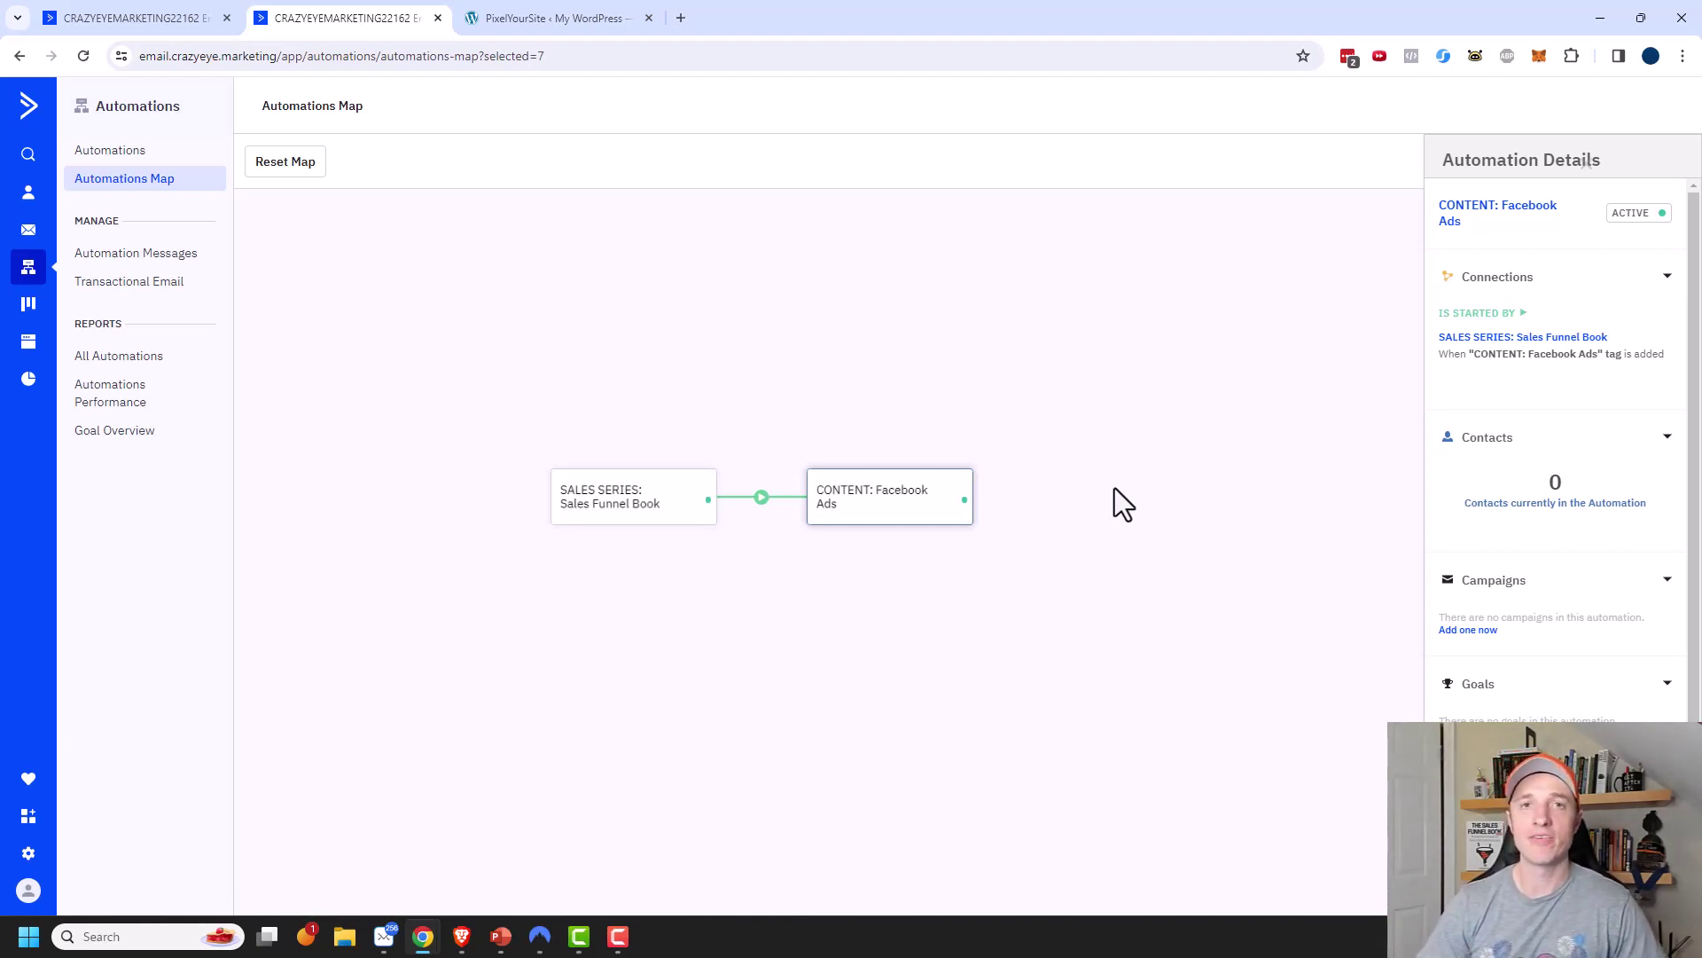
click(158, 177)
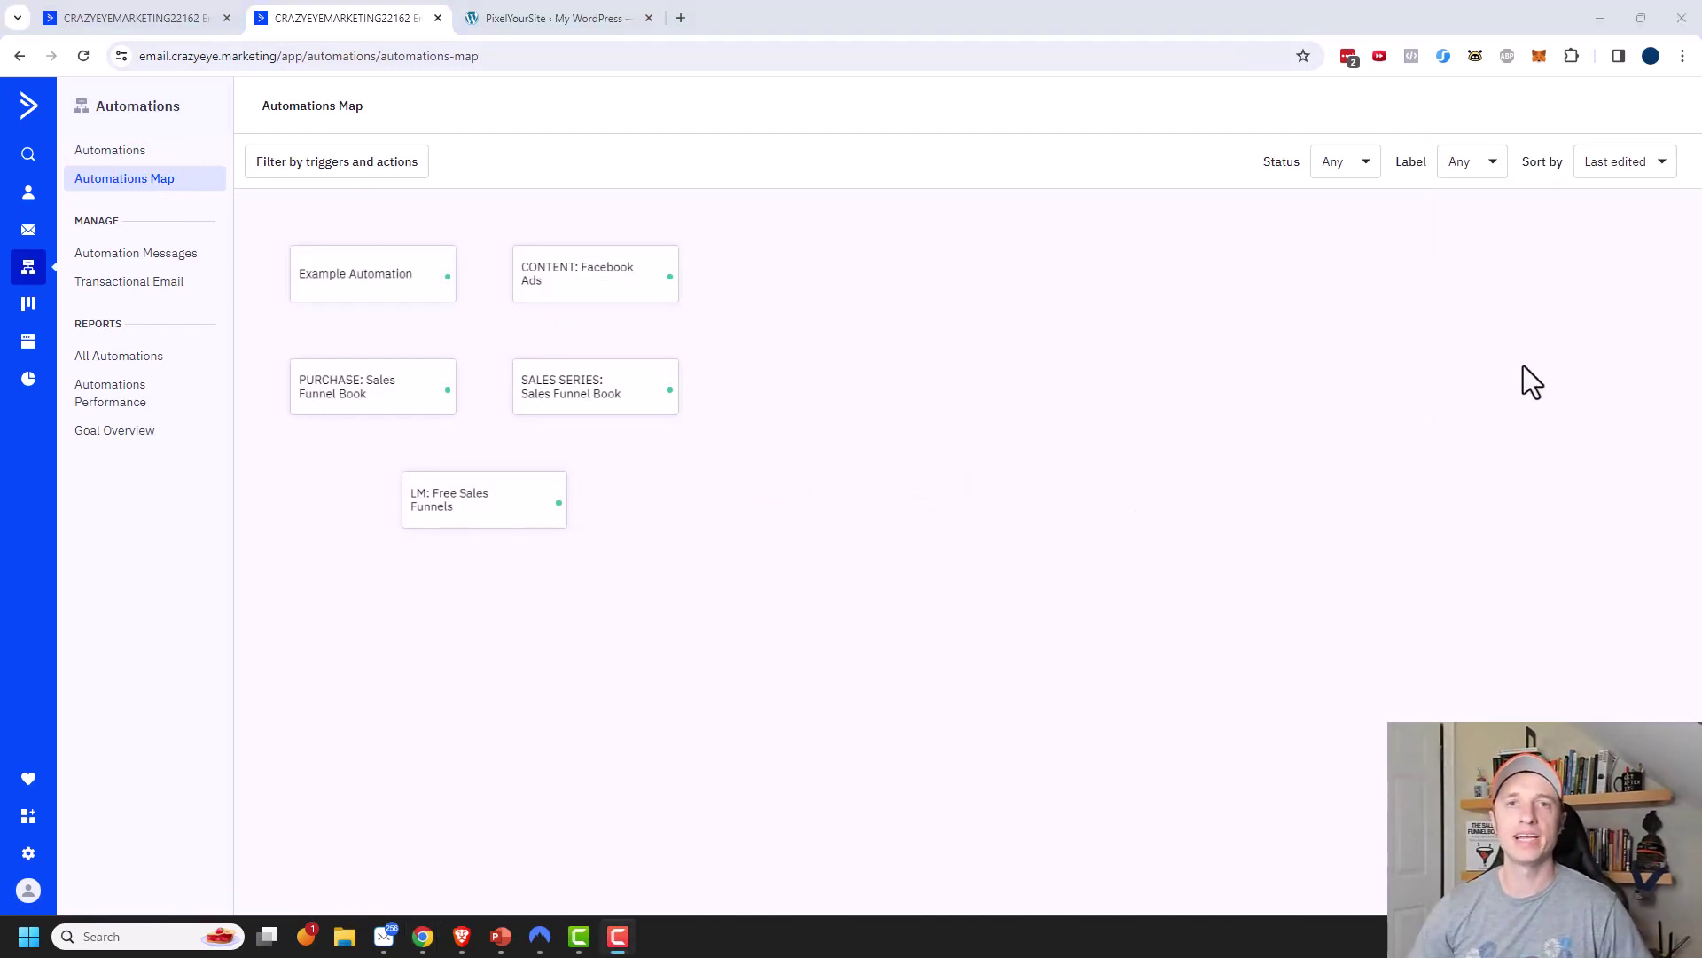
Step: Examine the automation messages of LM: Free Sales Funnels and SALES SERIES: Sales Funnel Book, and view the Transactional Email page
click(151, 256)
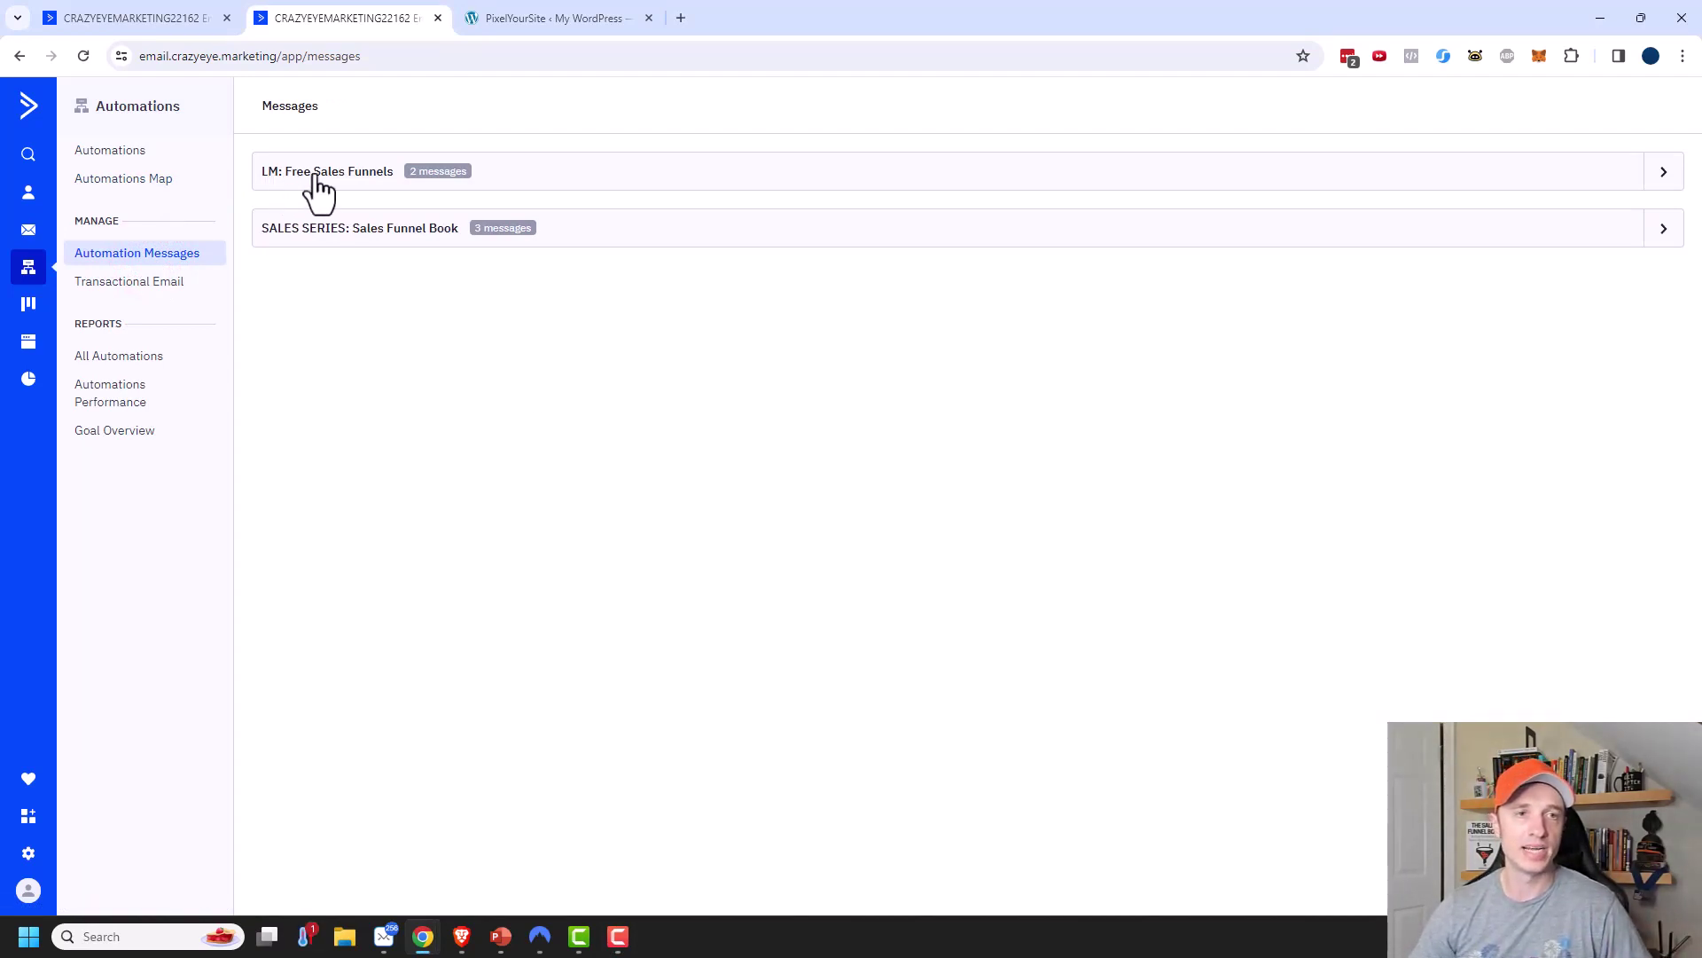
click(354, 177)
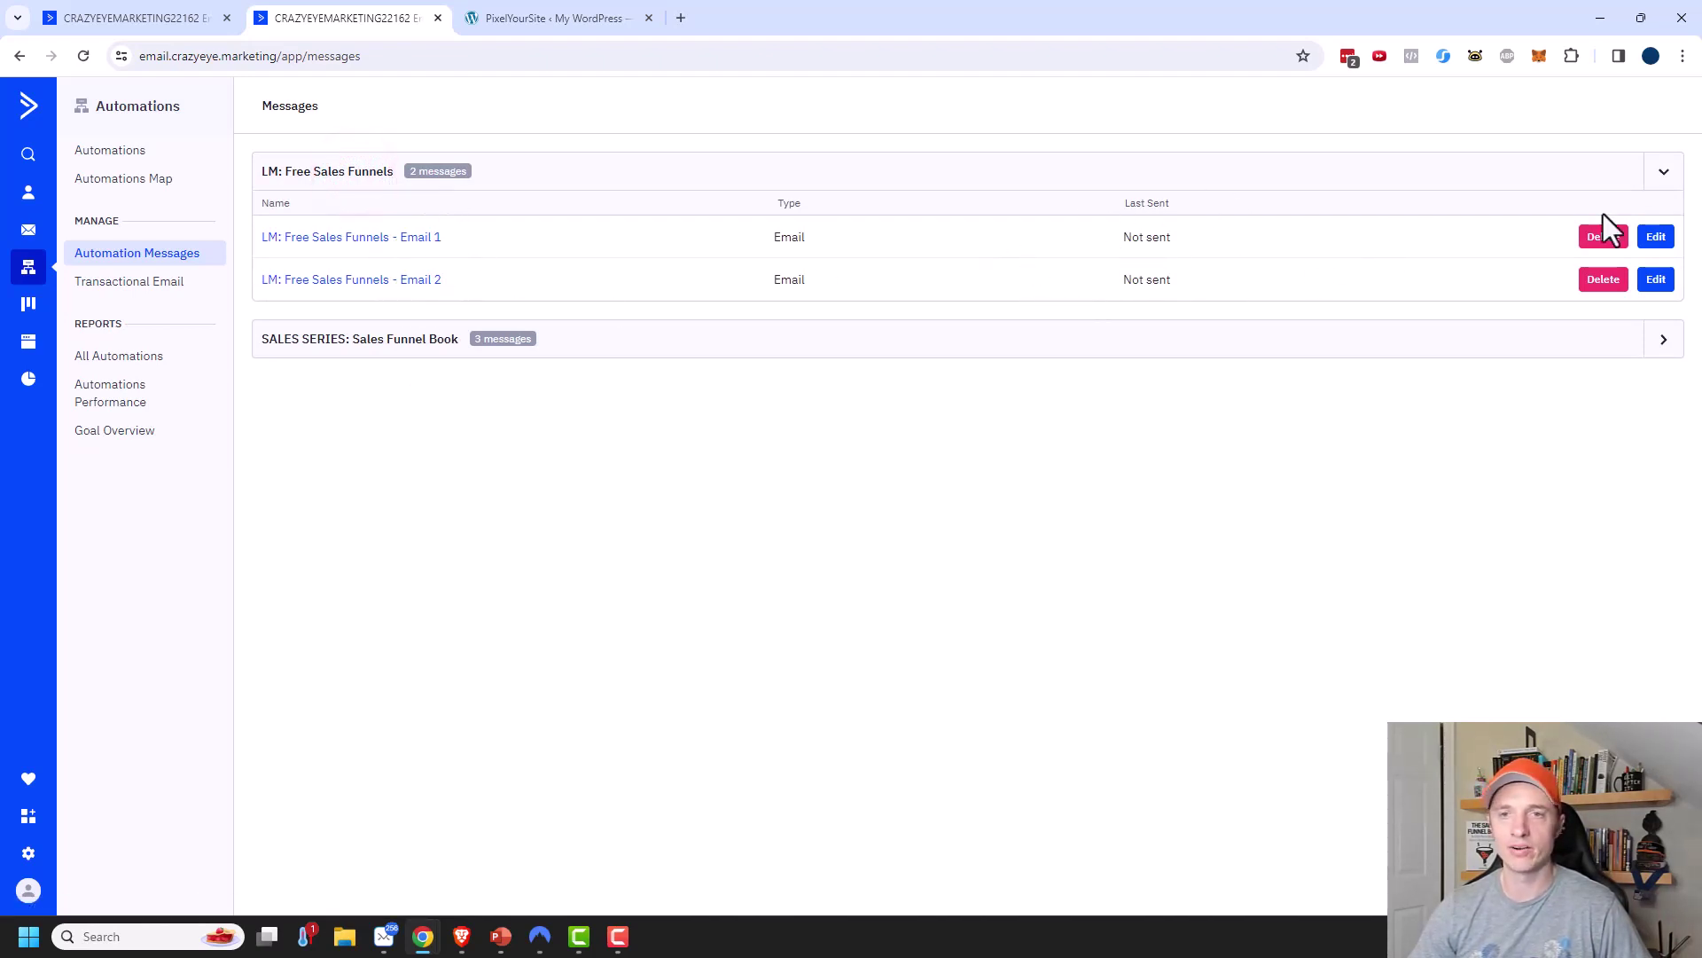
click(334, 344)
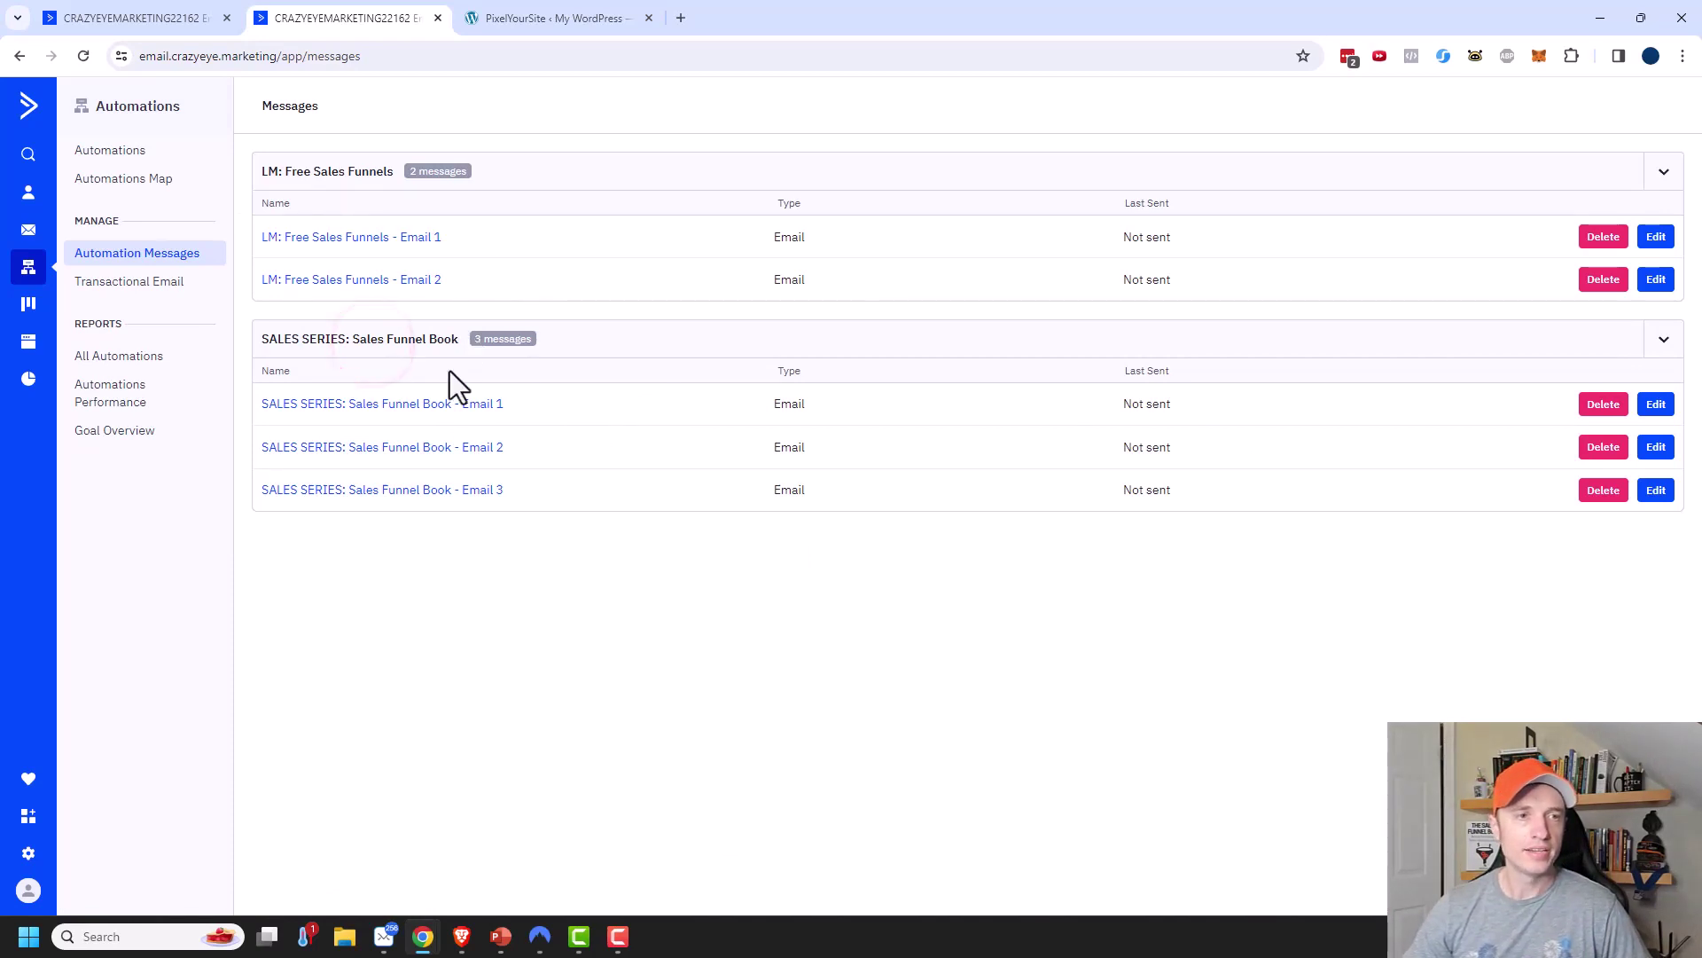
click(143, 286)
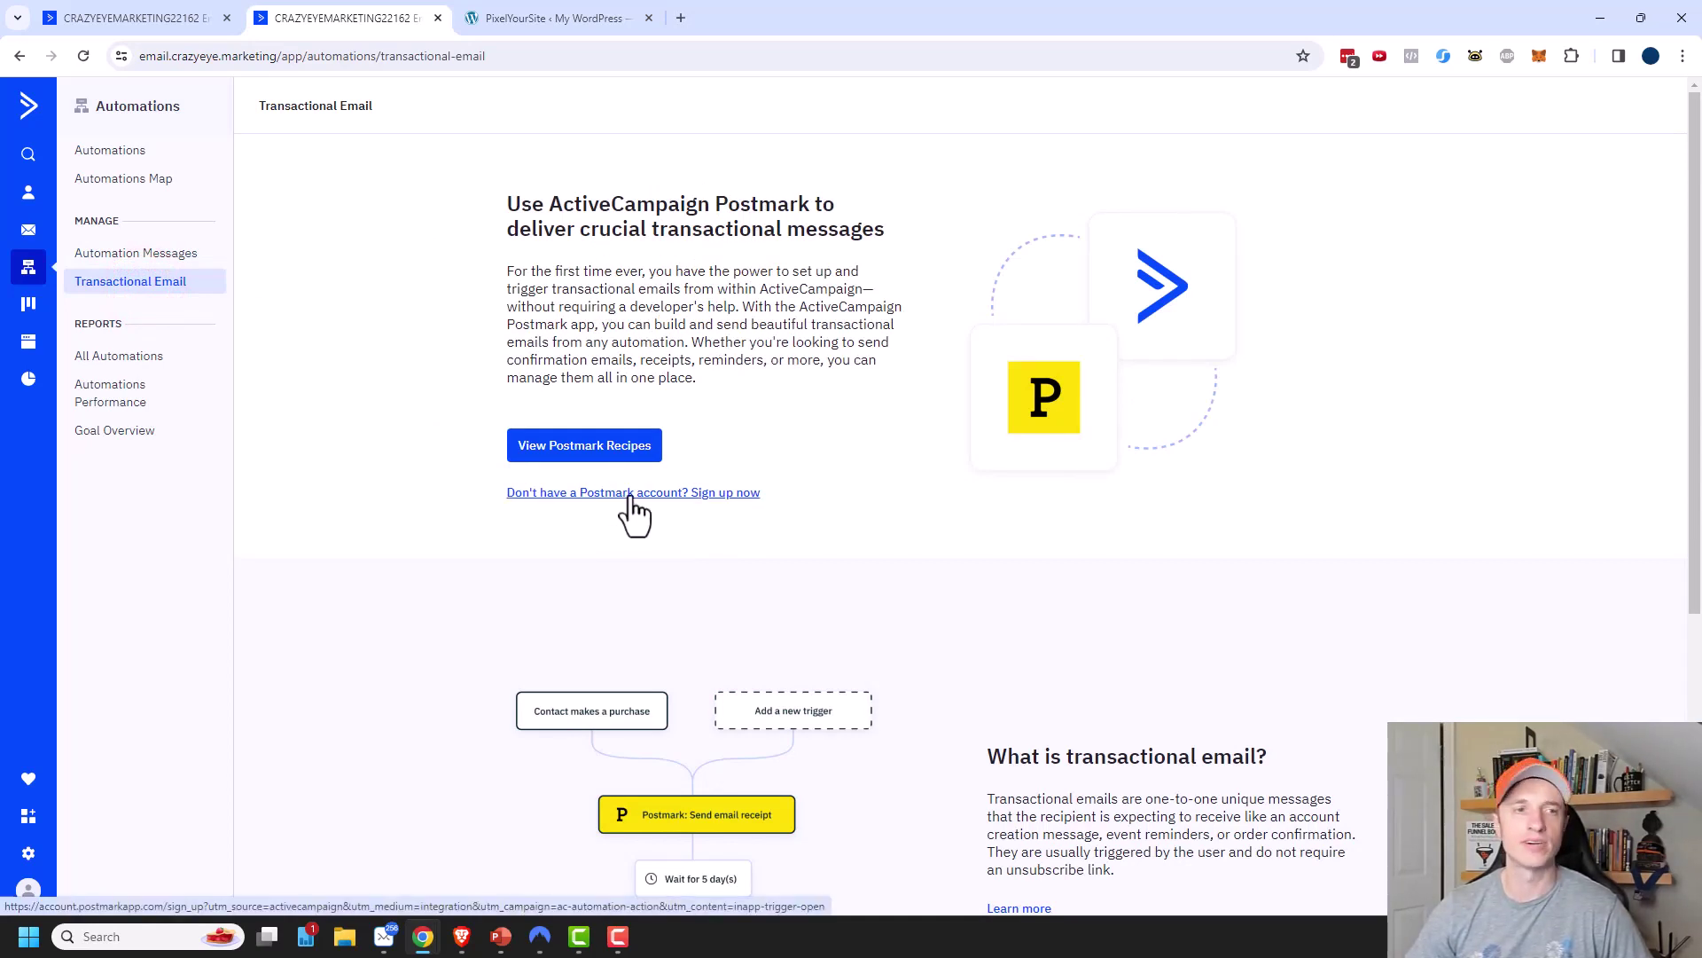
Step: Review the All Automations report with the links for LM: Free Sales Funnels, the Automations Performance report and the Goal Overview
click(140, 356)
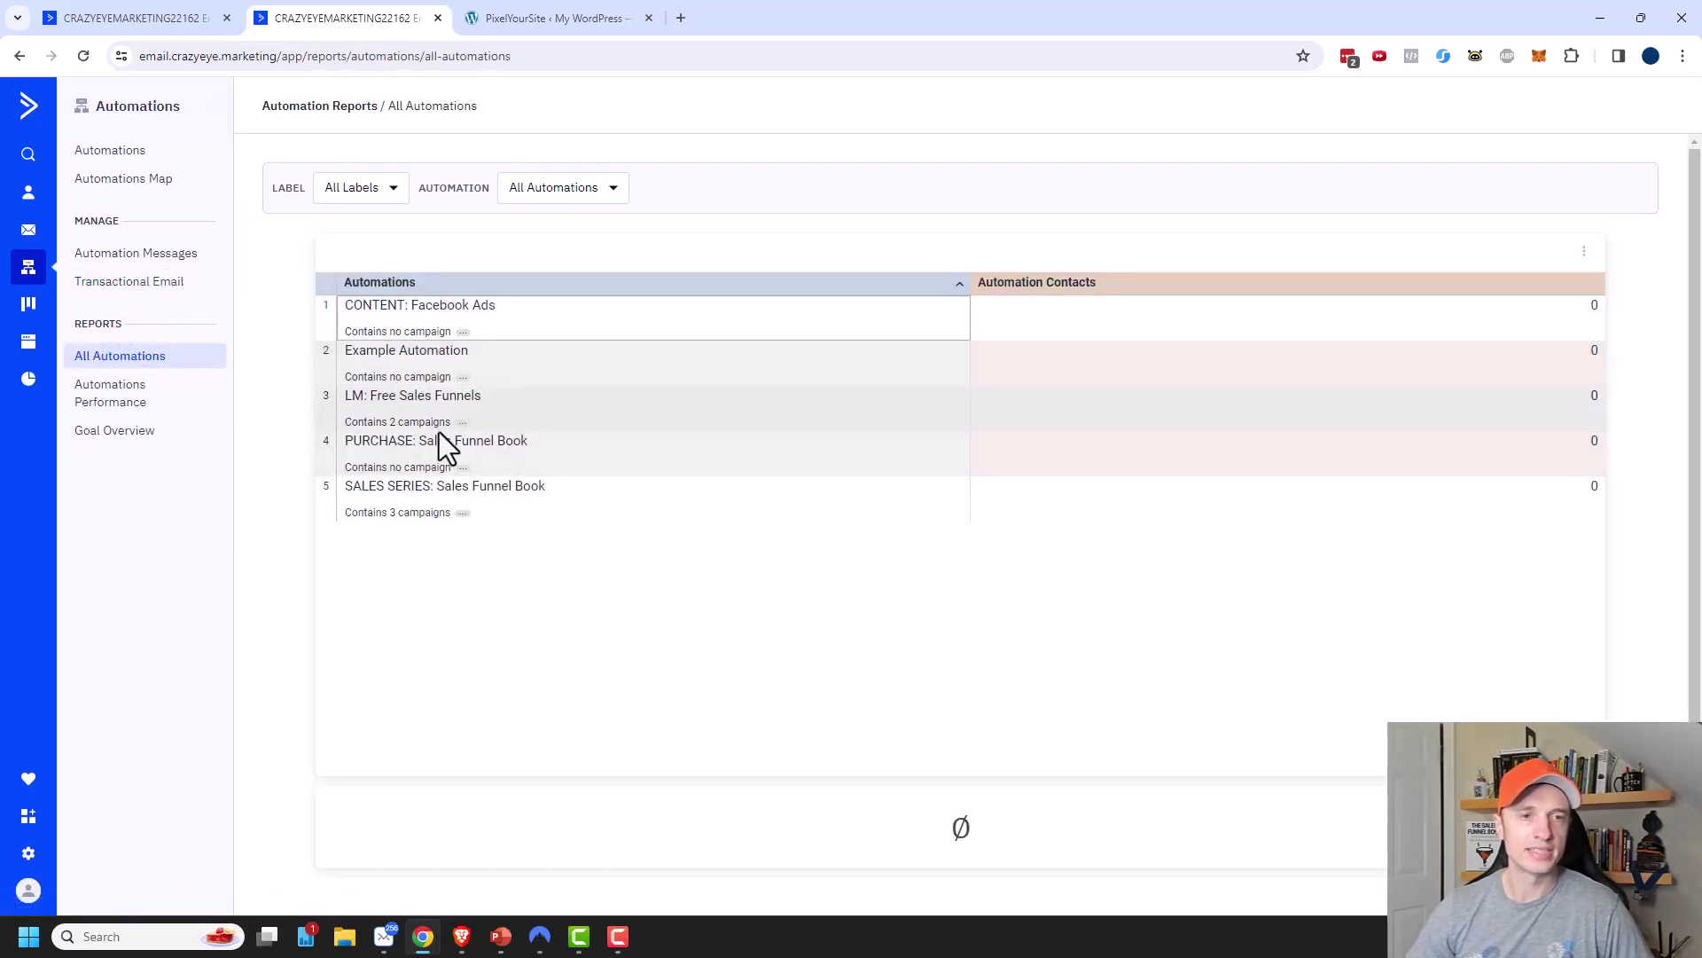
click(426, 419)
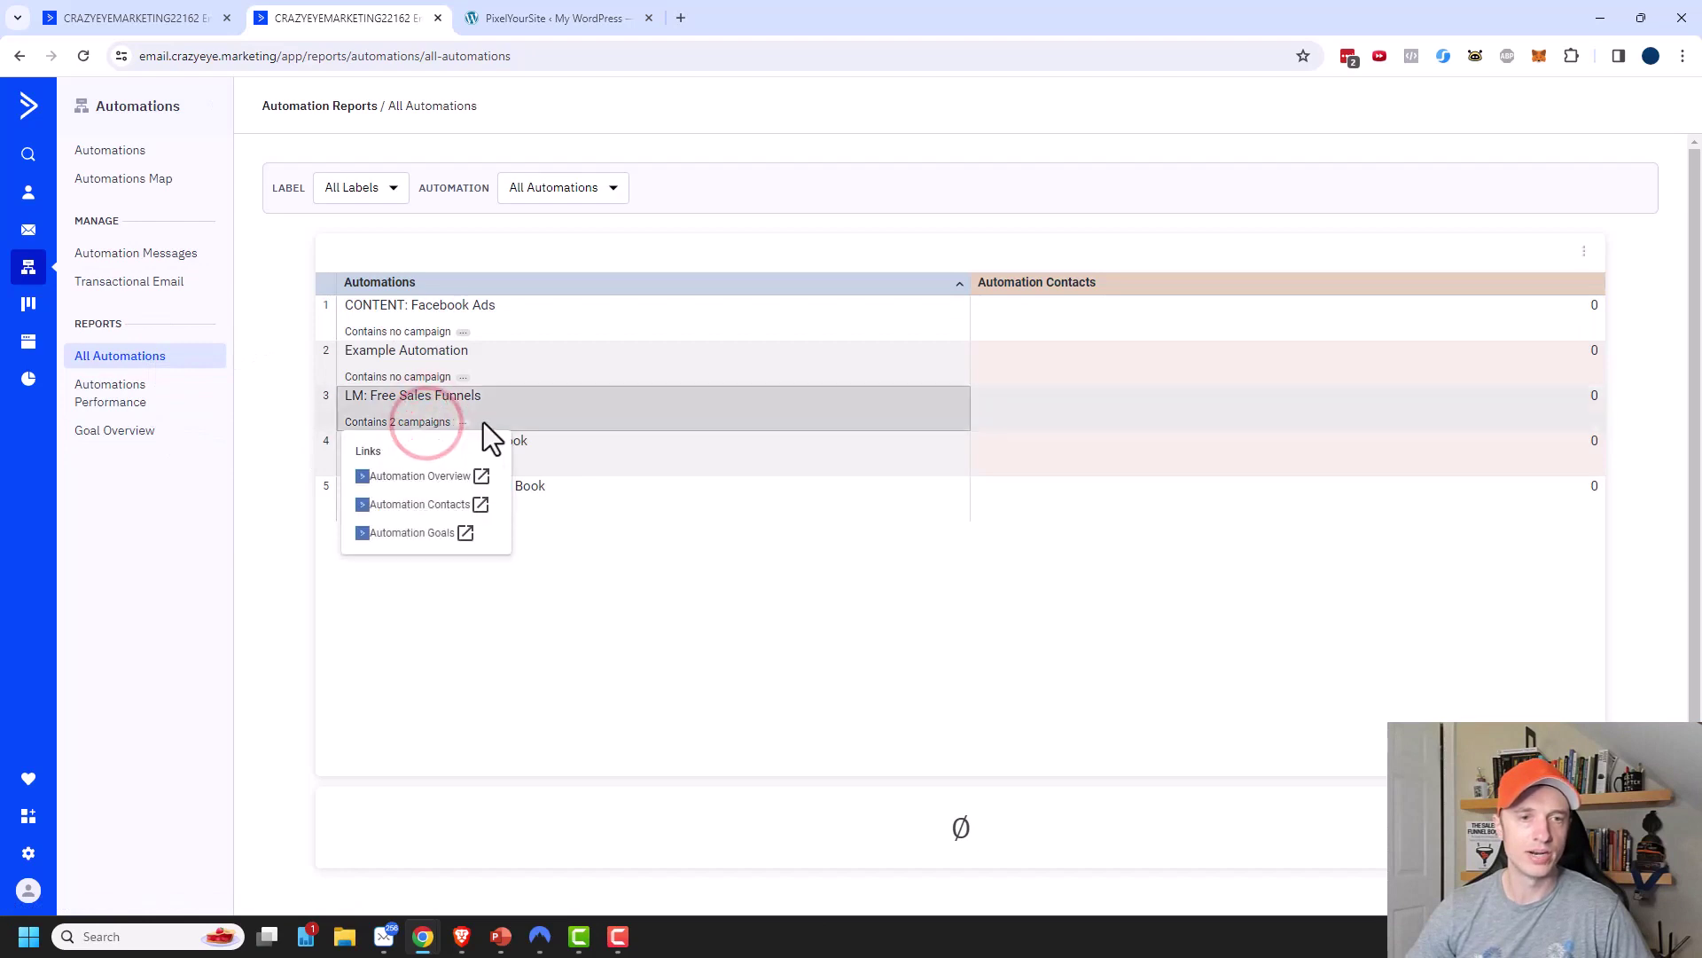
click(135, 401)
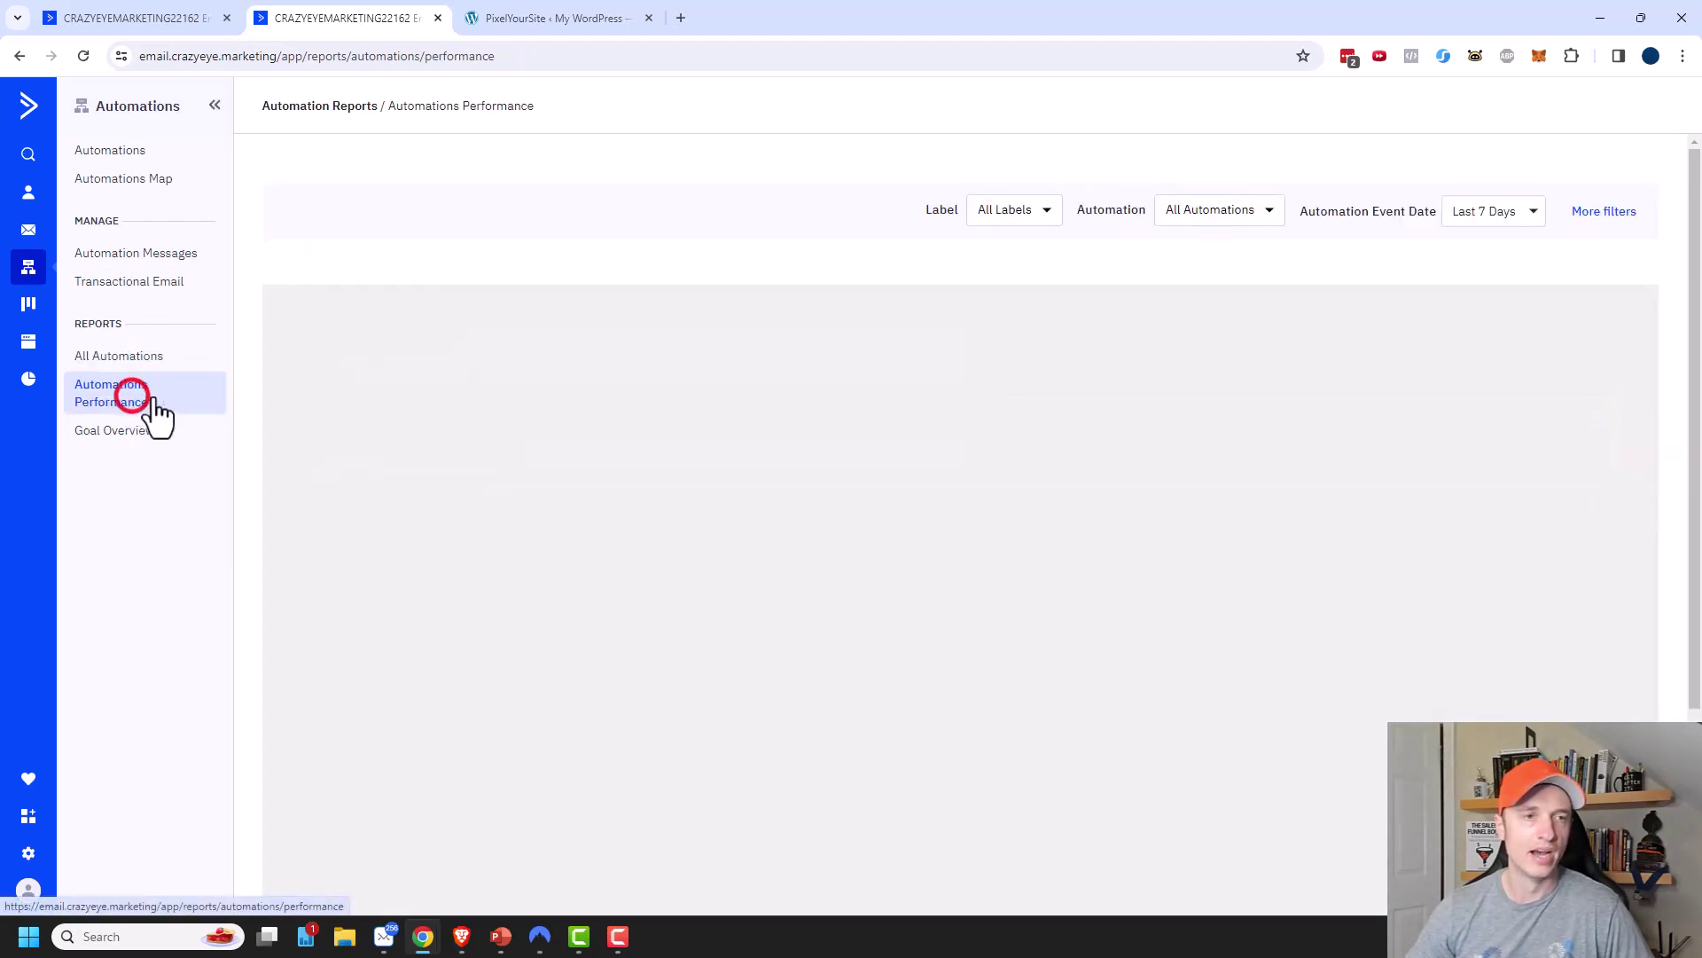
click(131, 431)
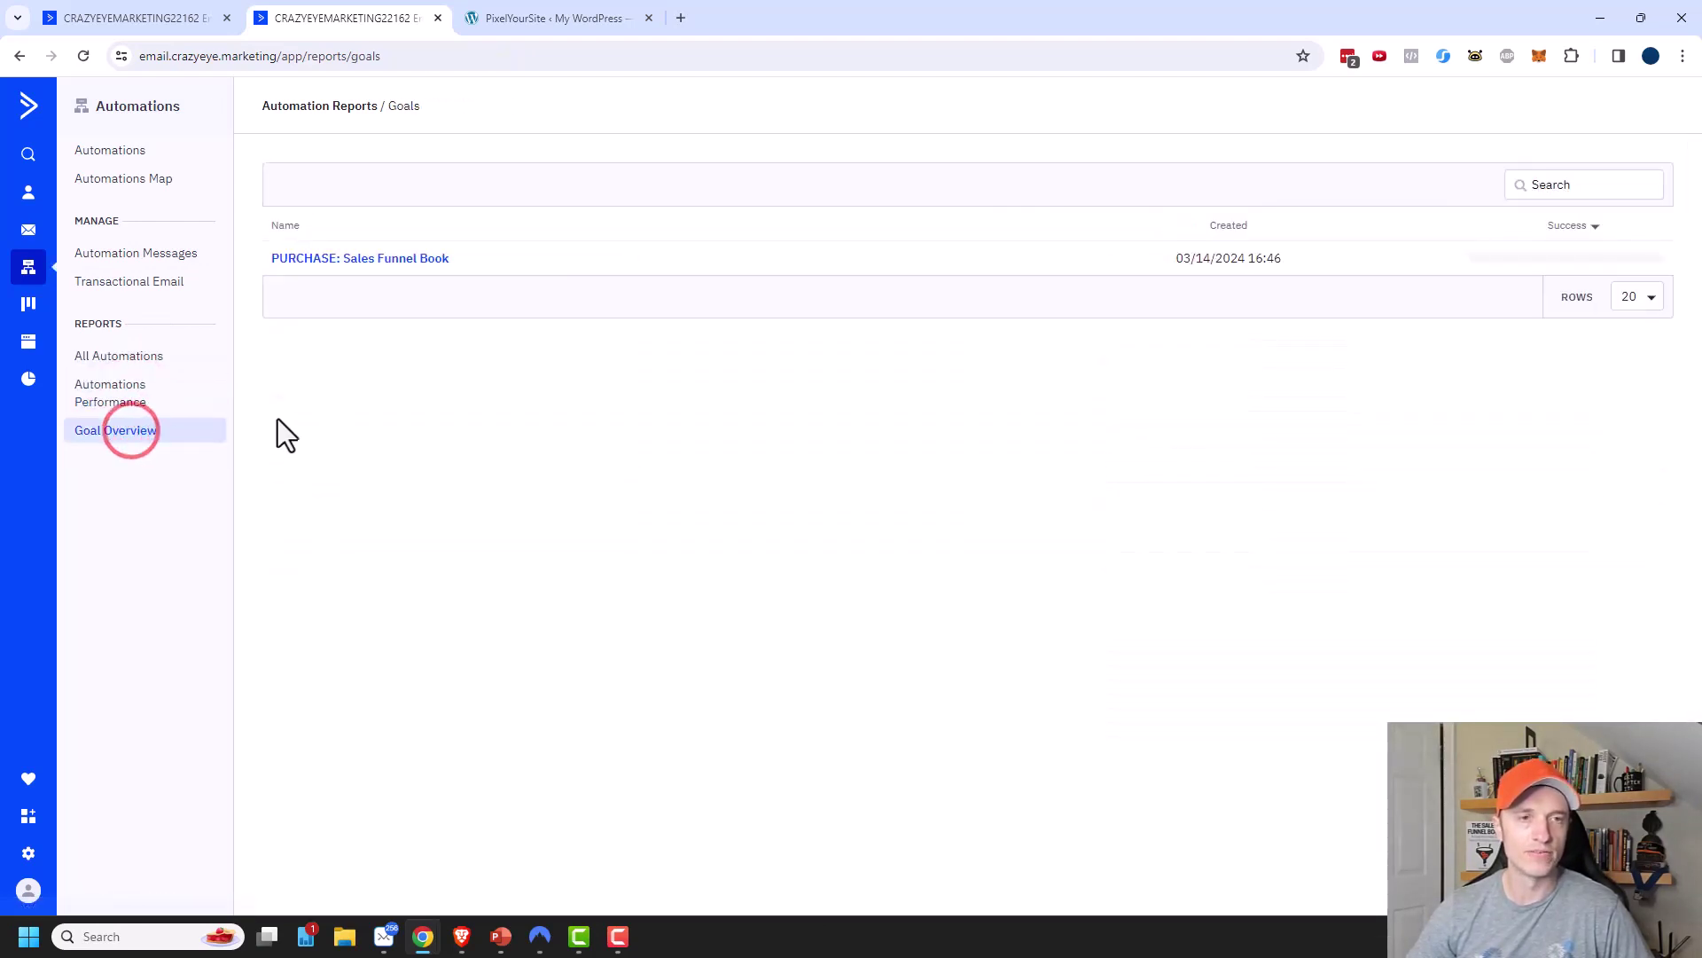